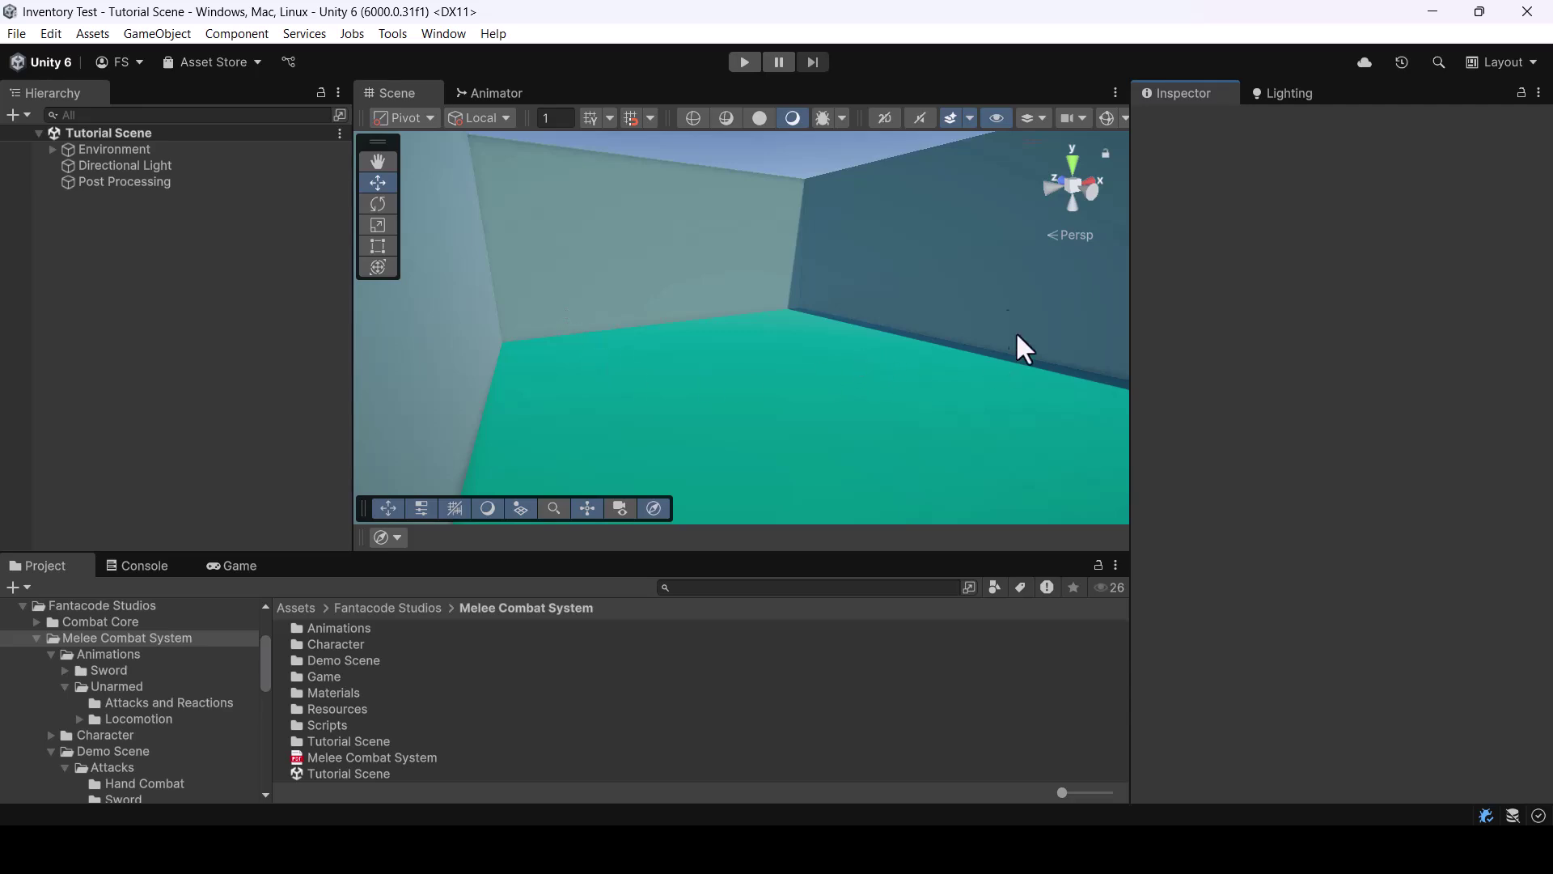
Open the FS Systems setup page and enable Melee Combat alongside Locomotion for the Player character type
{"action": "right_click_drag", "start_coordinate": [1017, 336], "coordinate": [708, 317]}
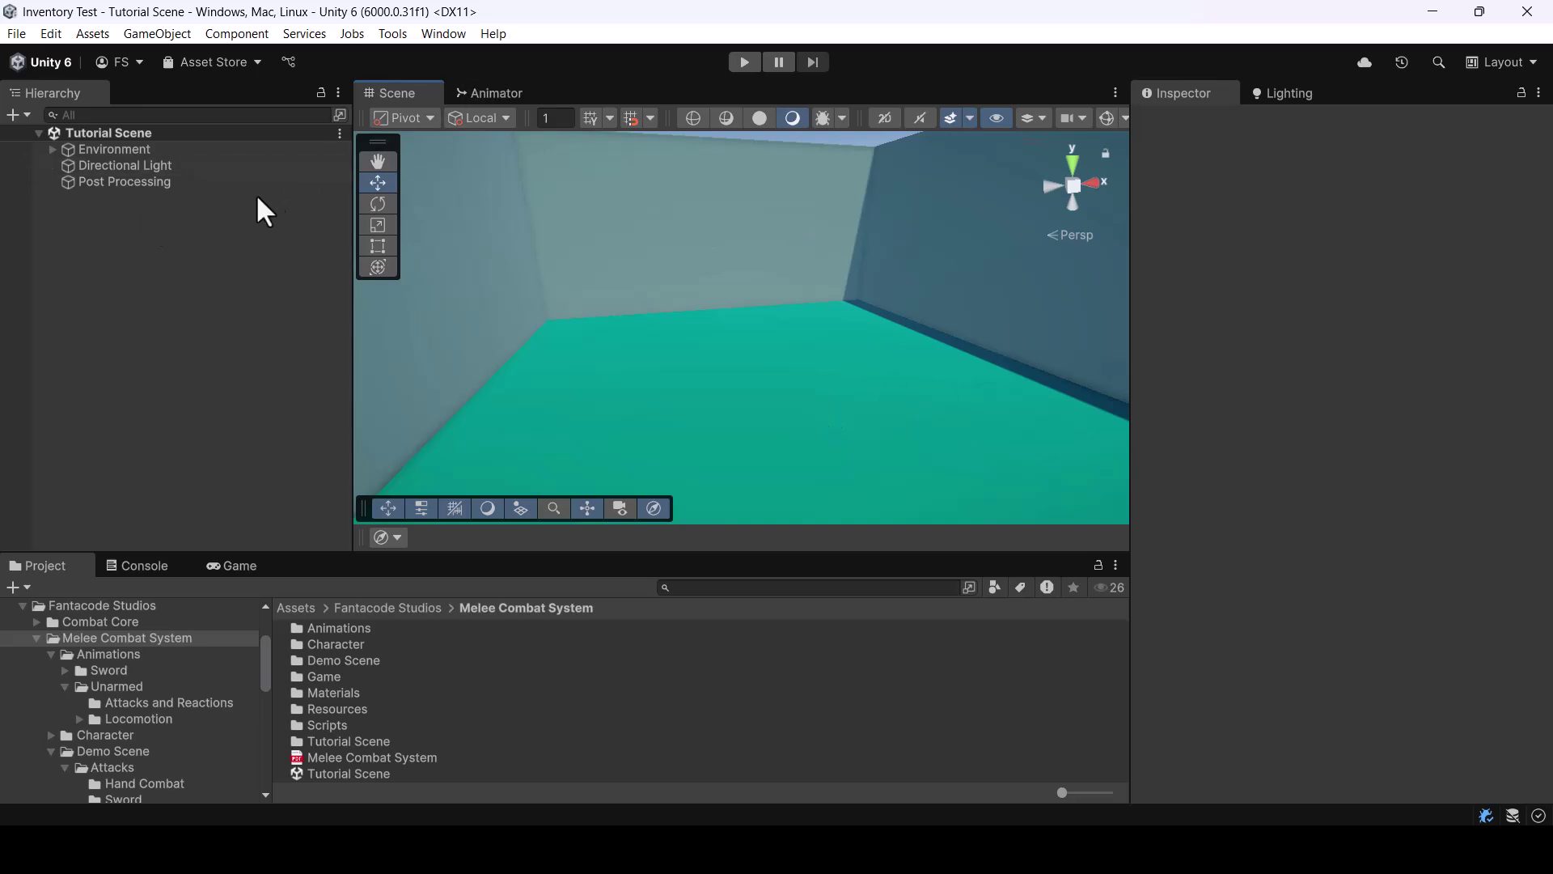
{"action": "left_click", "coordinate": [391, 33]}
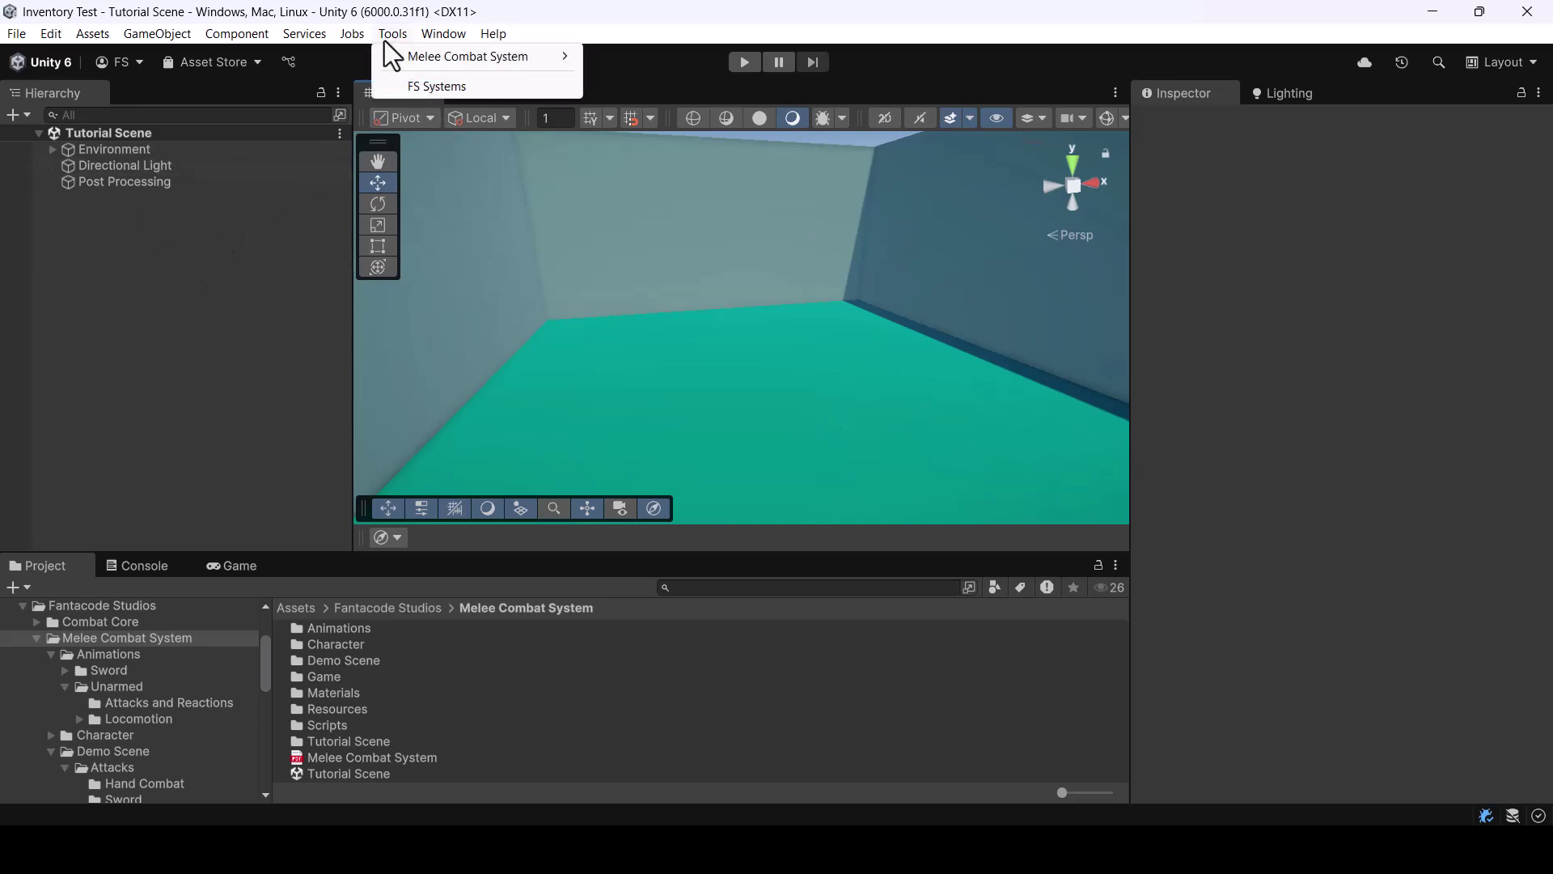
{"action": "left_click", "coordinate": [429, 85]}
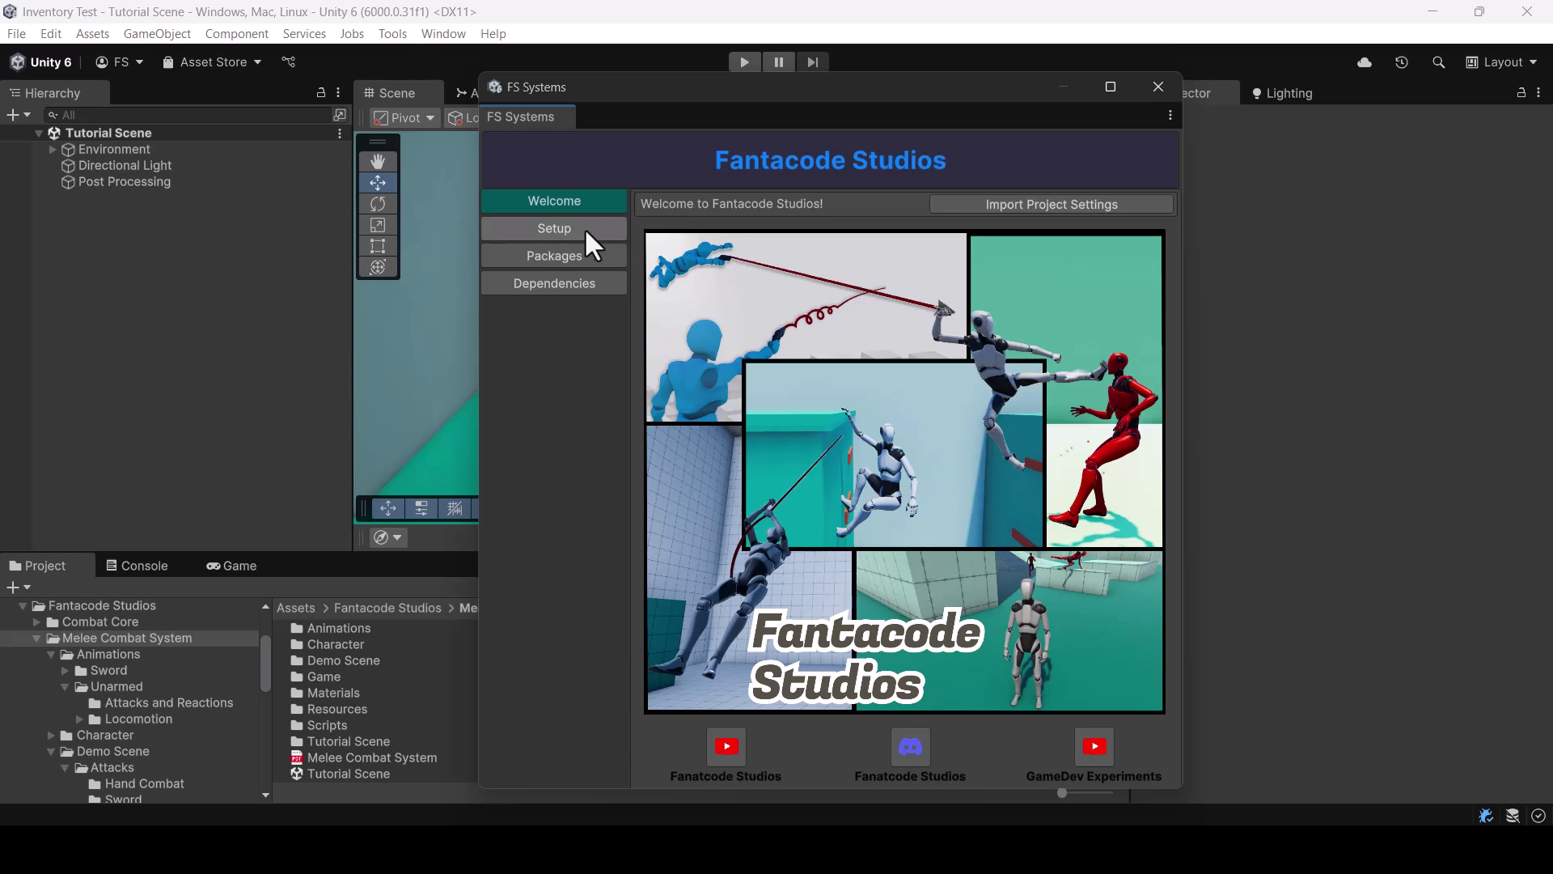
{"action": "left_click", "coordinate": [563, 228]}
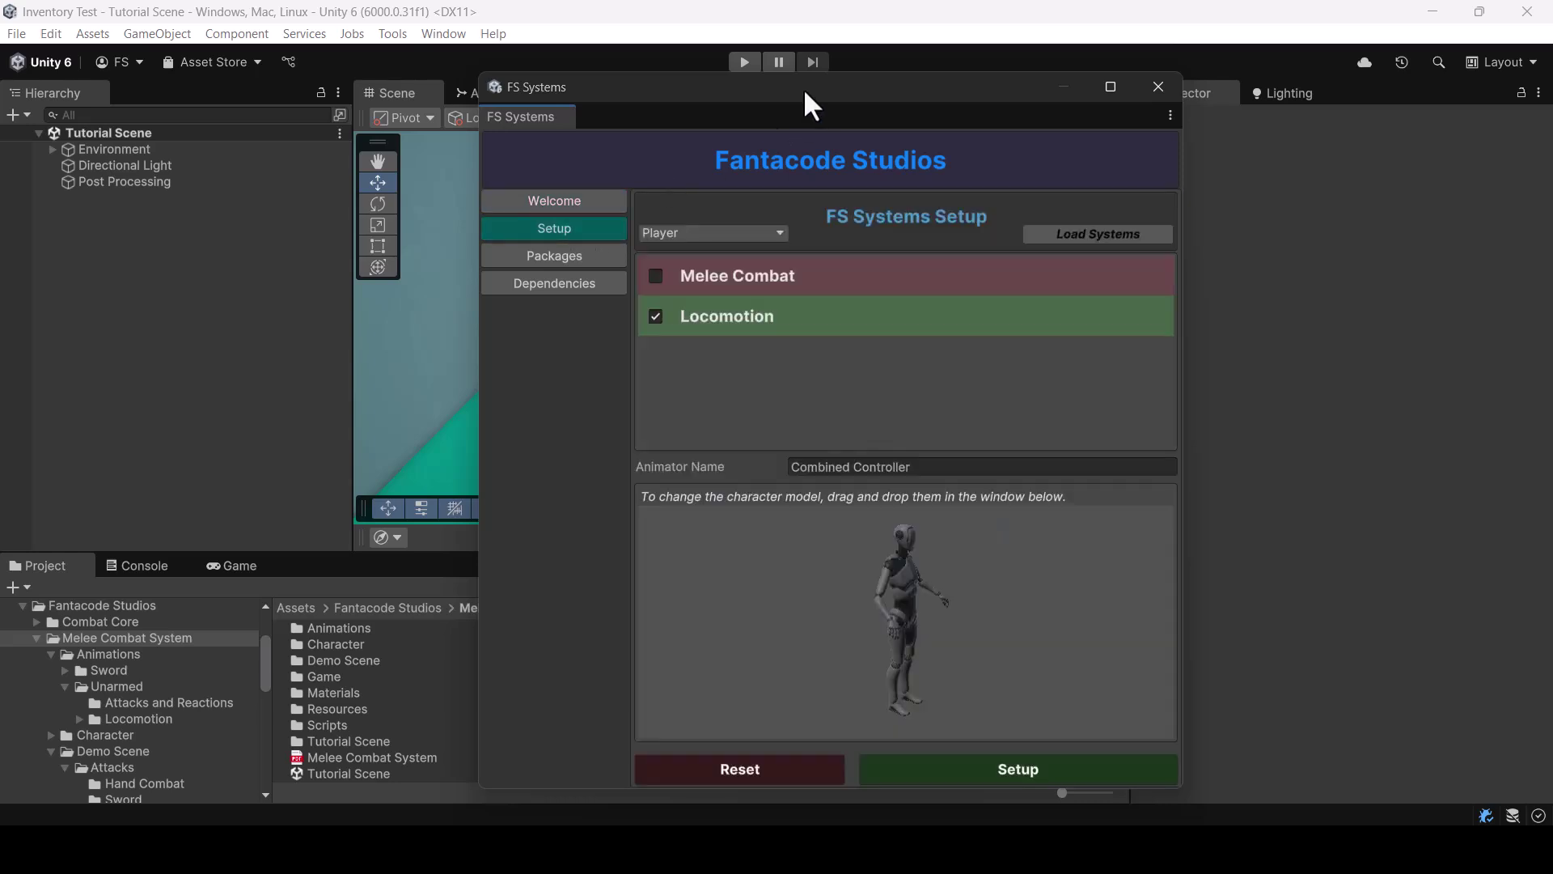
{"action": "left_click_drag", "start_coordinate": [804, 89], "coordinate": [736, 78]}
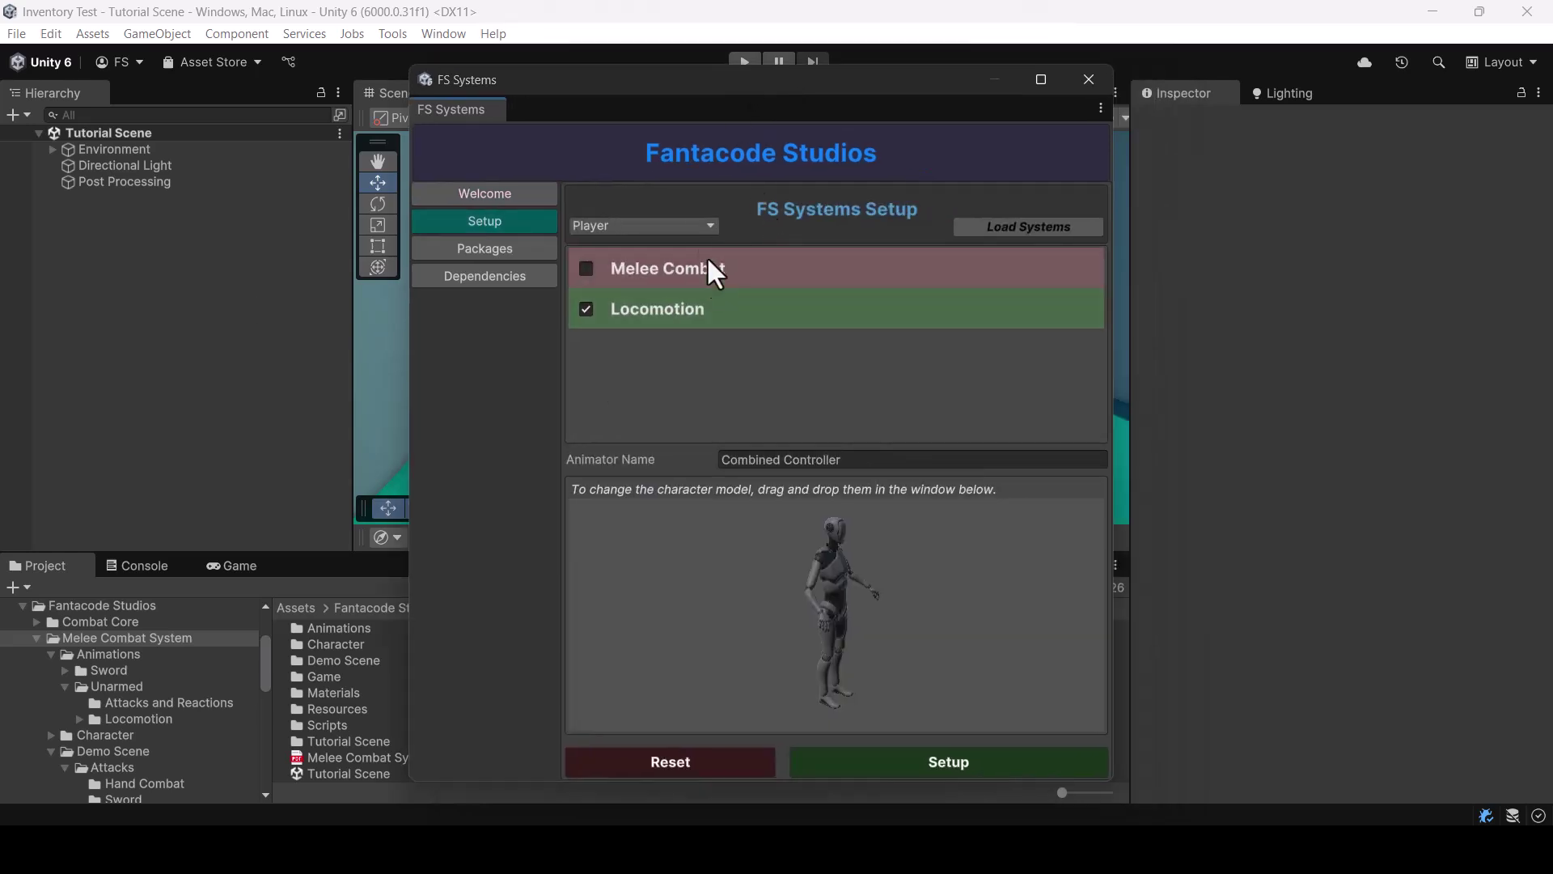
{"action": "left_click", "coordinate": [677, 228]}
{"action": "left_click", "coordinate": [618, 258]}
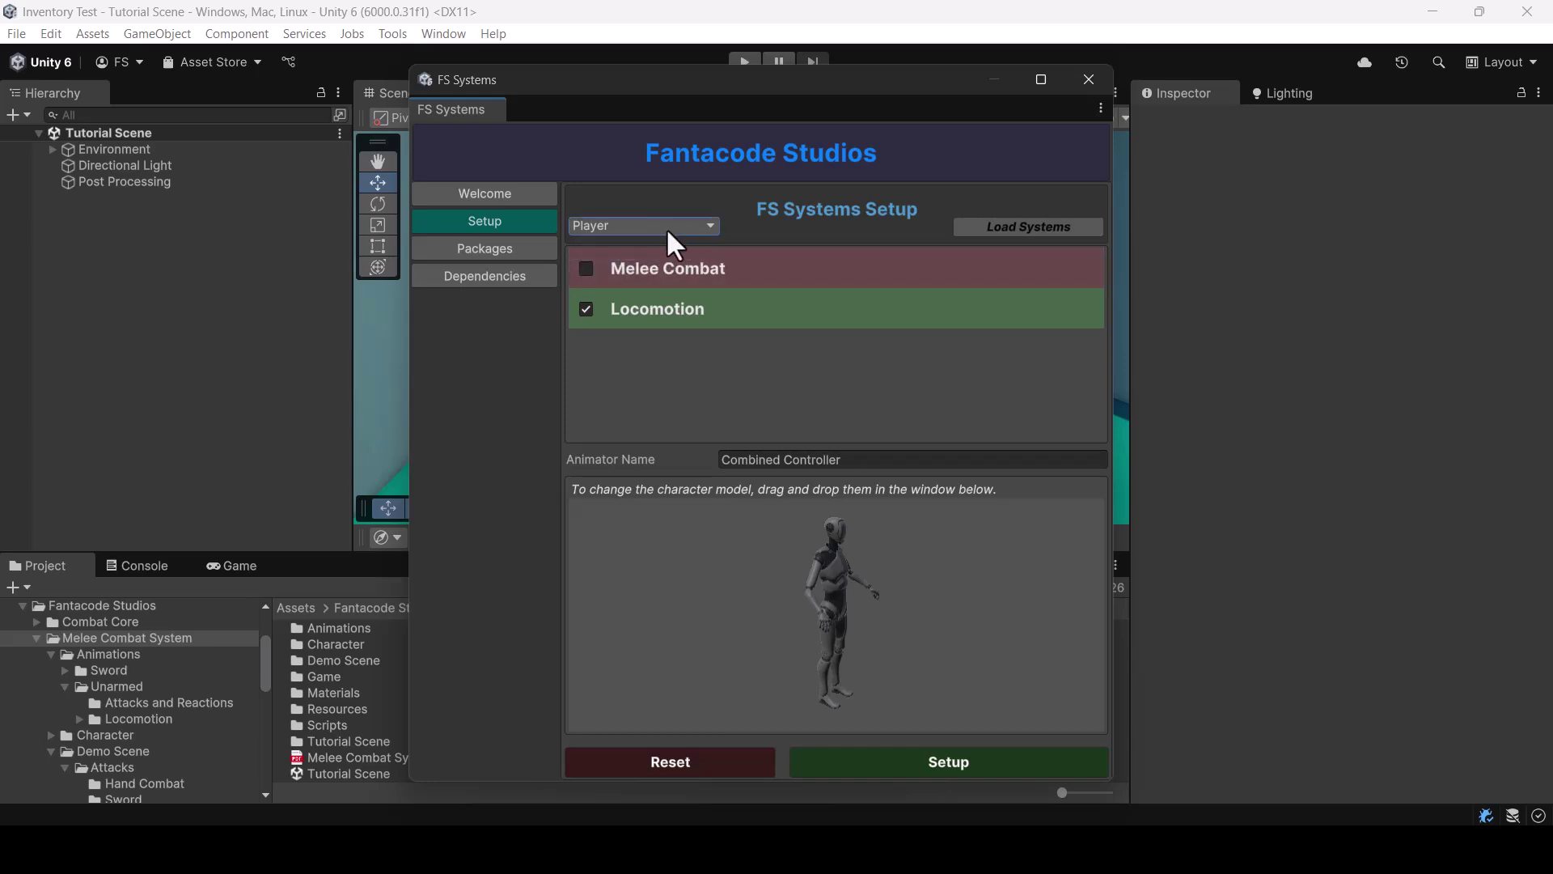
{"action": "left_click", "coordinate": [586, 269]}
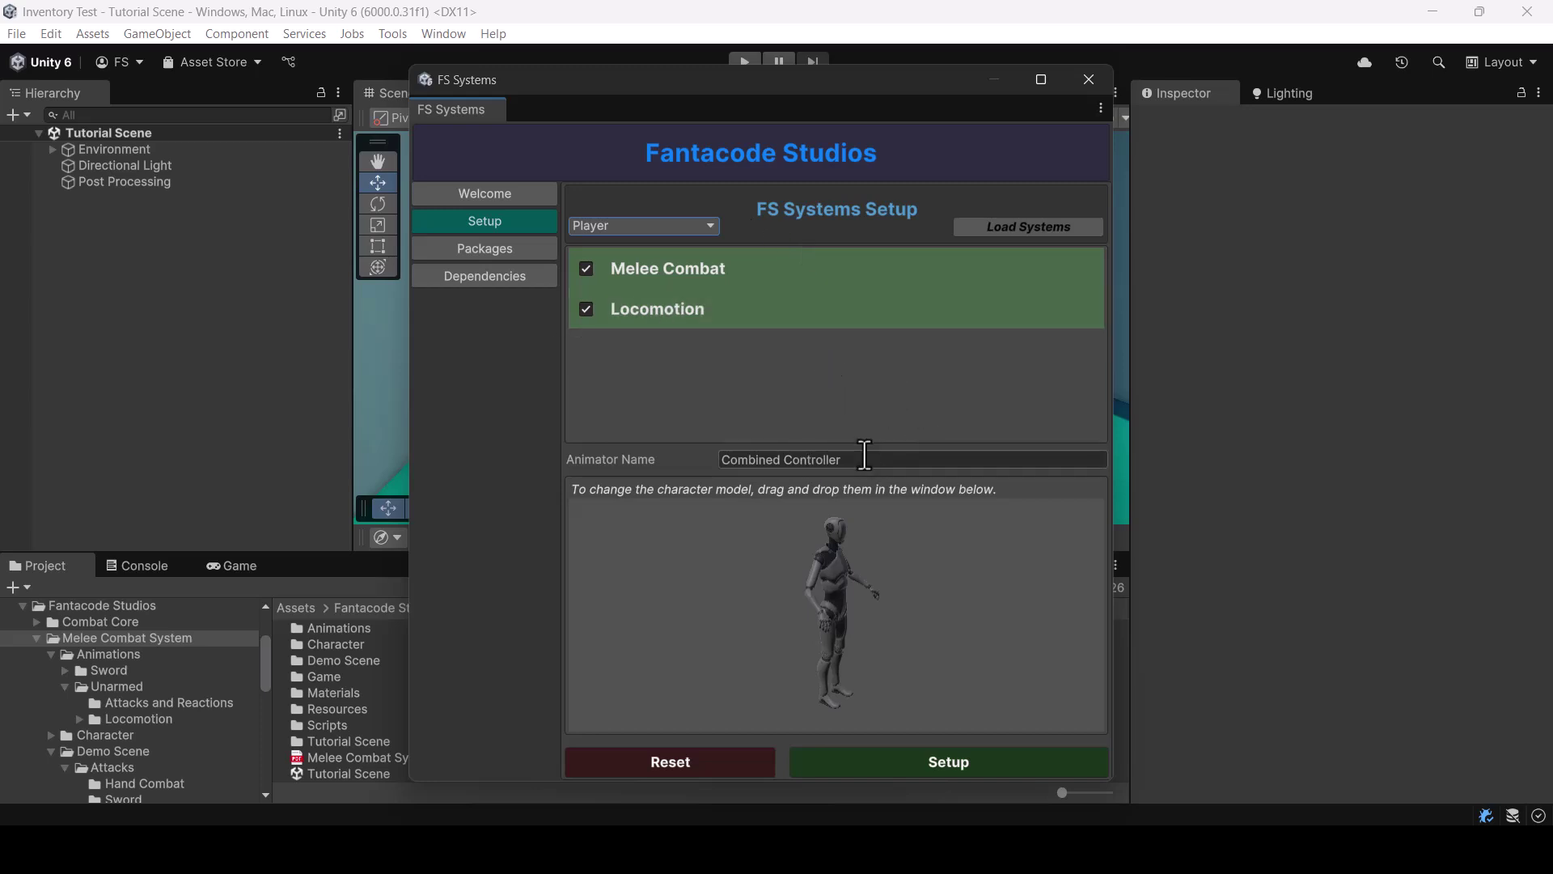
Name the animator Melee Controller, run the setup to create the player character, and close the FS Systems window
{"action": "left_click", "coordinate": [777, 468]}
{"action": "type", "text": "Melee"}
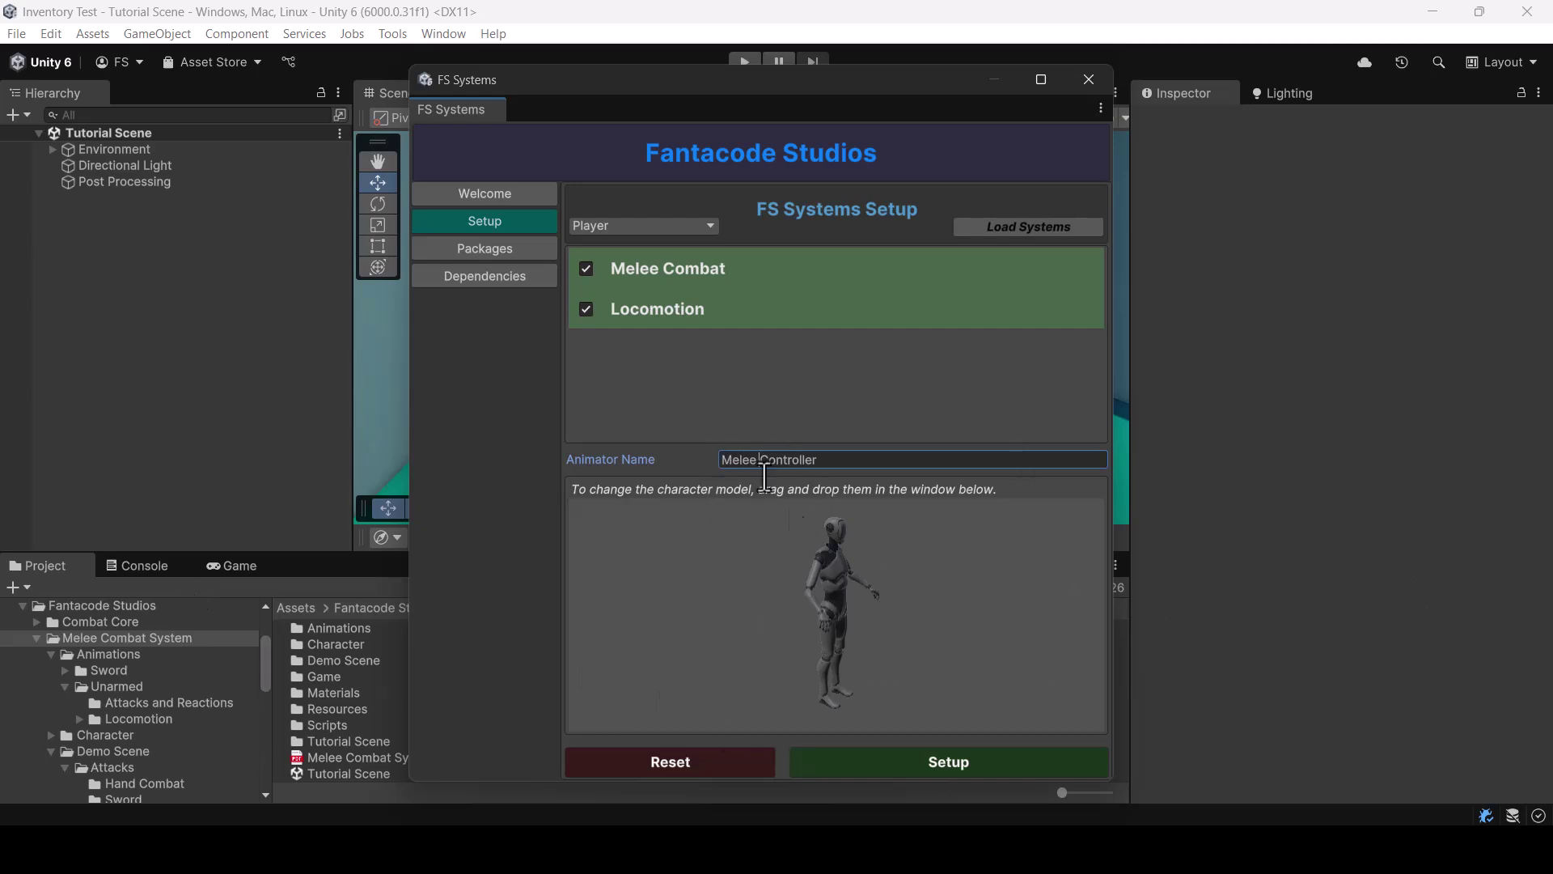
{"action": "left_click_drag", "start_coordinate": [842, 85], "coordinate": [868, 71]}
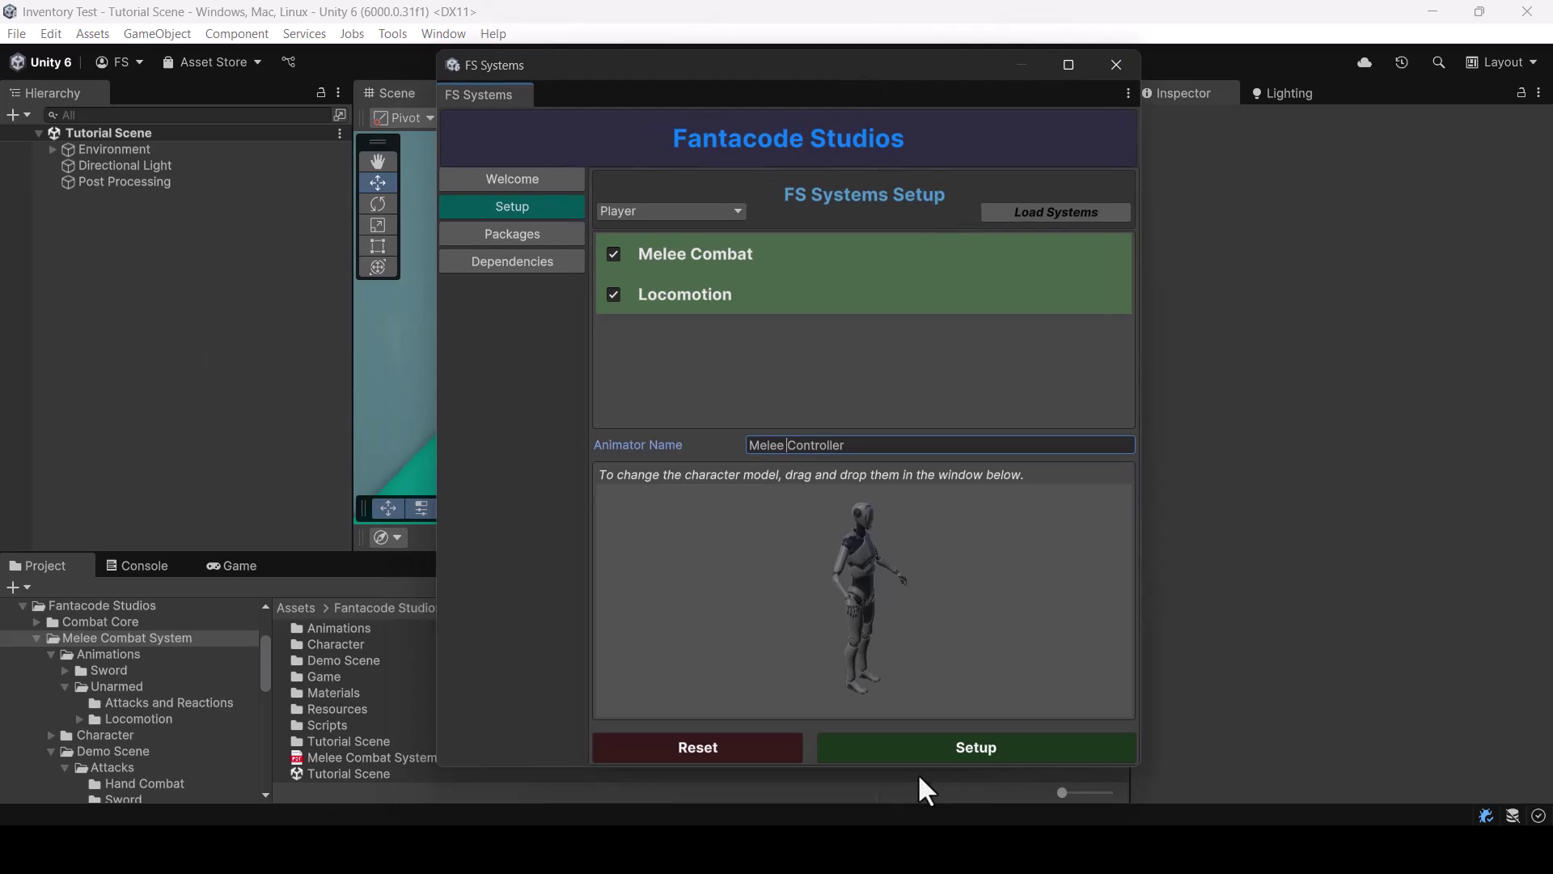
{"action": "left_click", "coordinate": [1006, 754]}
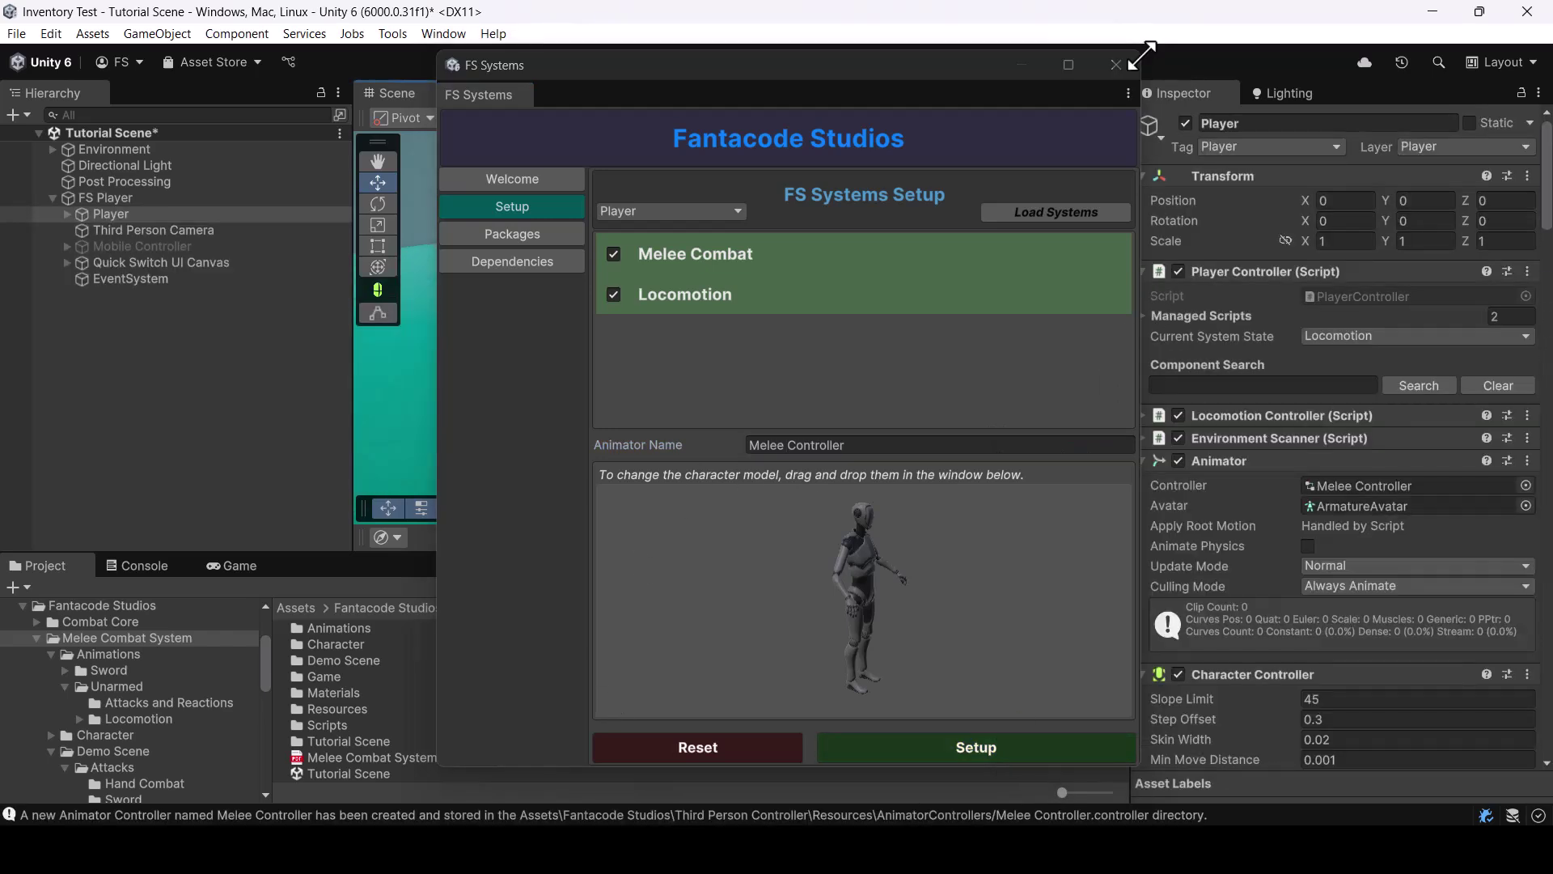
{"action": "left_click", "coordinate": [1117, 65]}
Play-test the scene, moving the player character in several directions and trying its attacks, and stop the game
{"action": "left_click_drag", "start_coordinate": [566, 250], "coordinate": [835, 287], "text": "alt"}
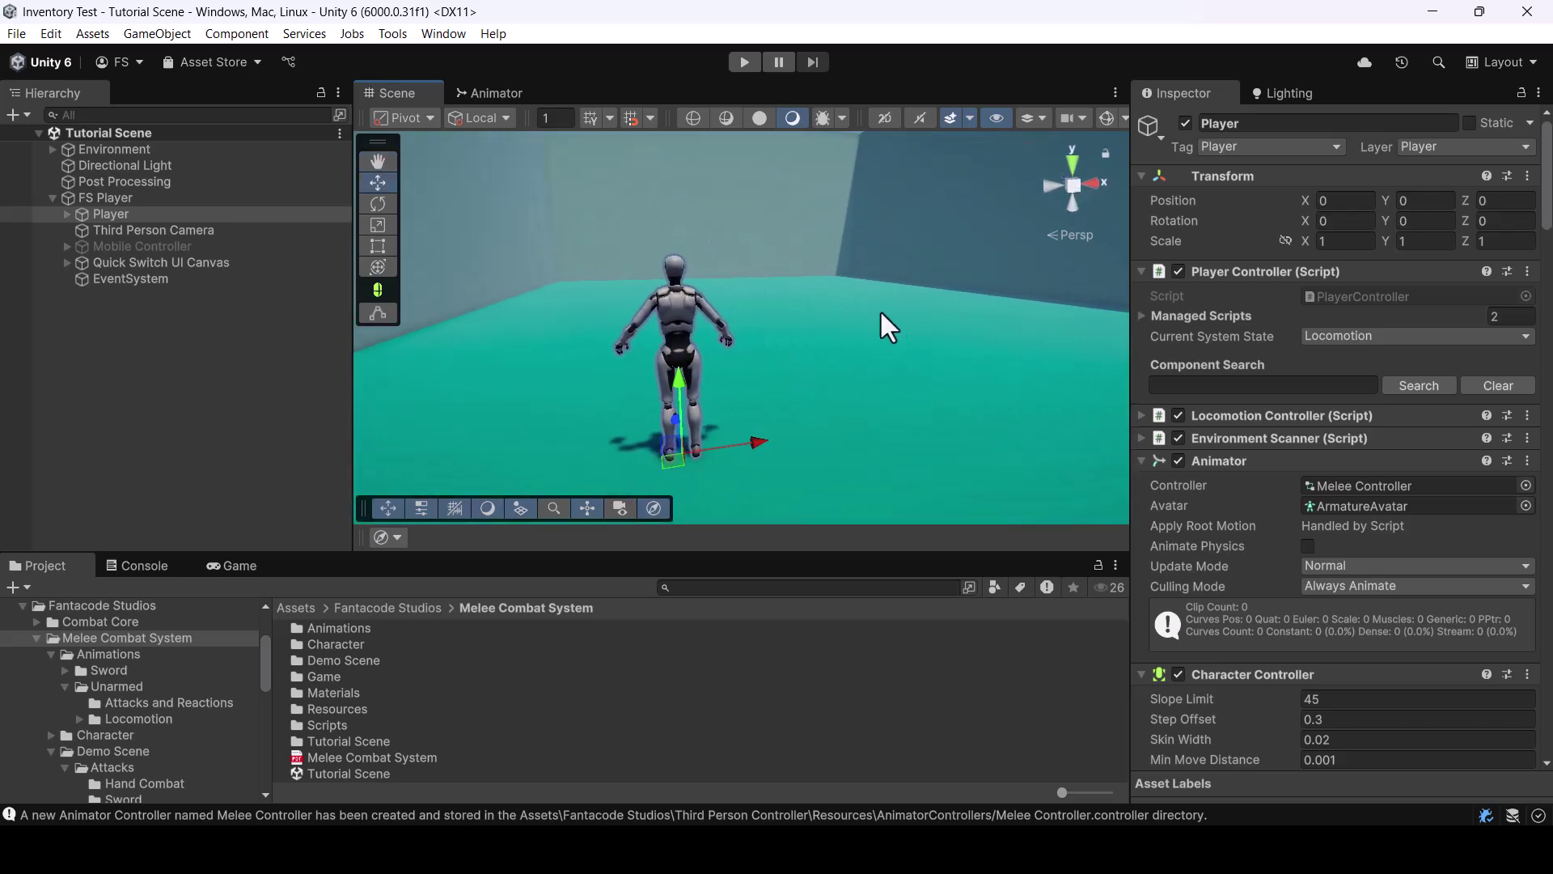
{"action": "left_click", "coordinate": [745, 62]}
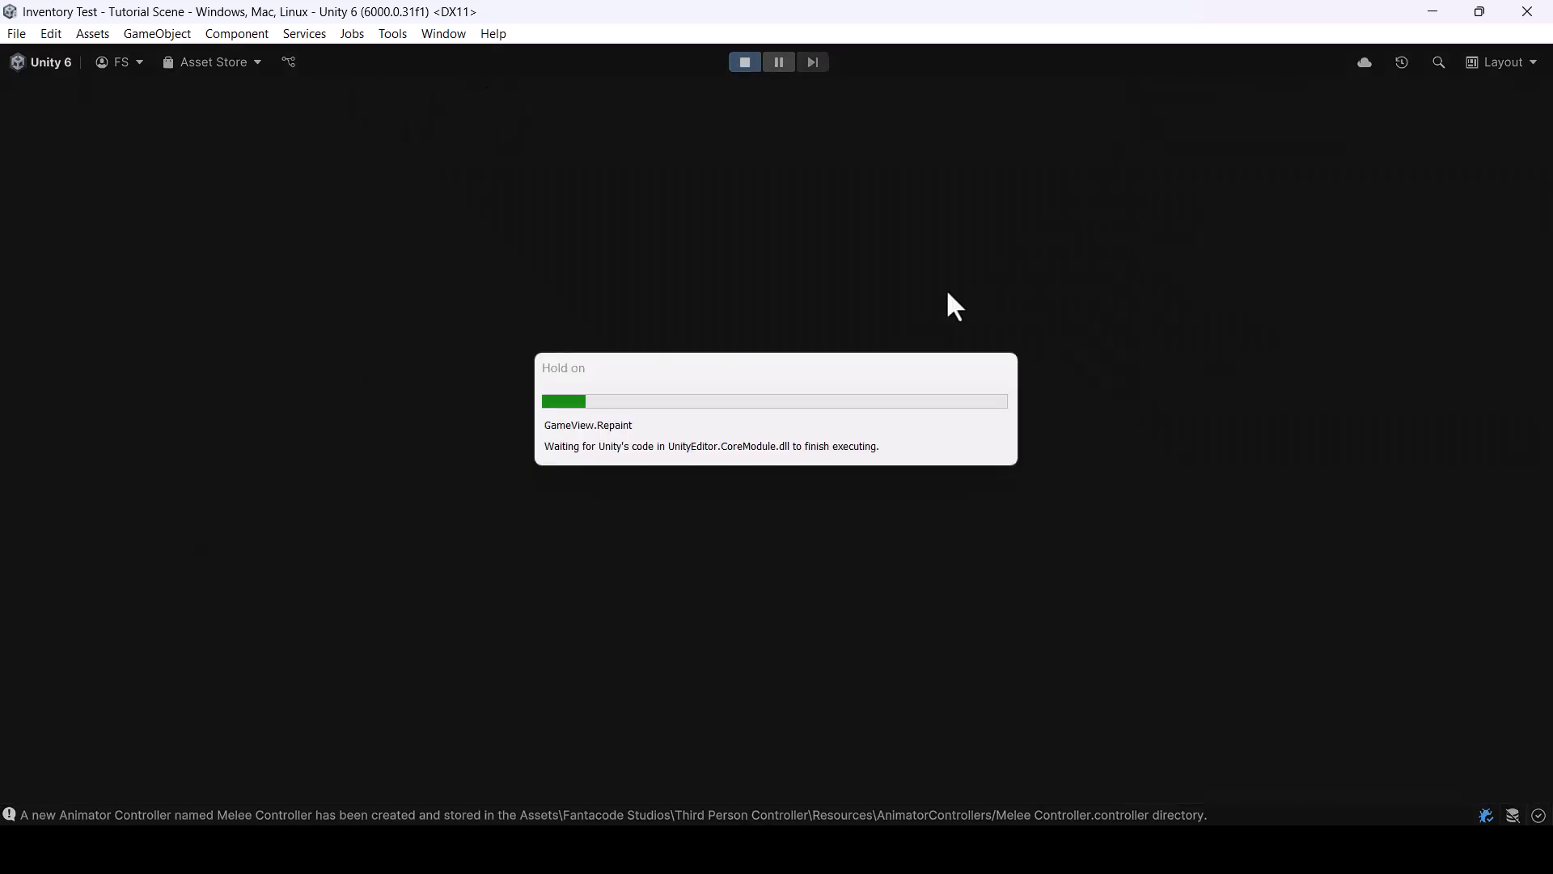
{"action": "key", "text": "w"}
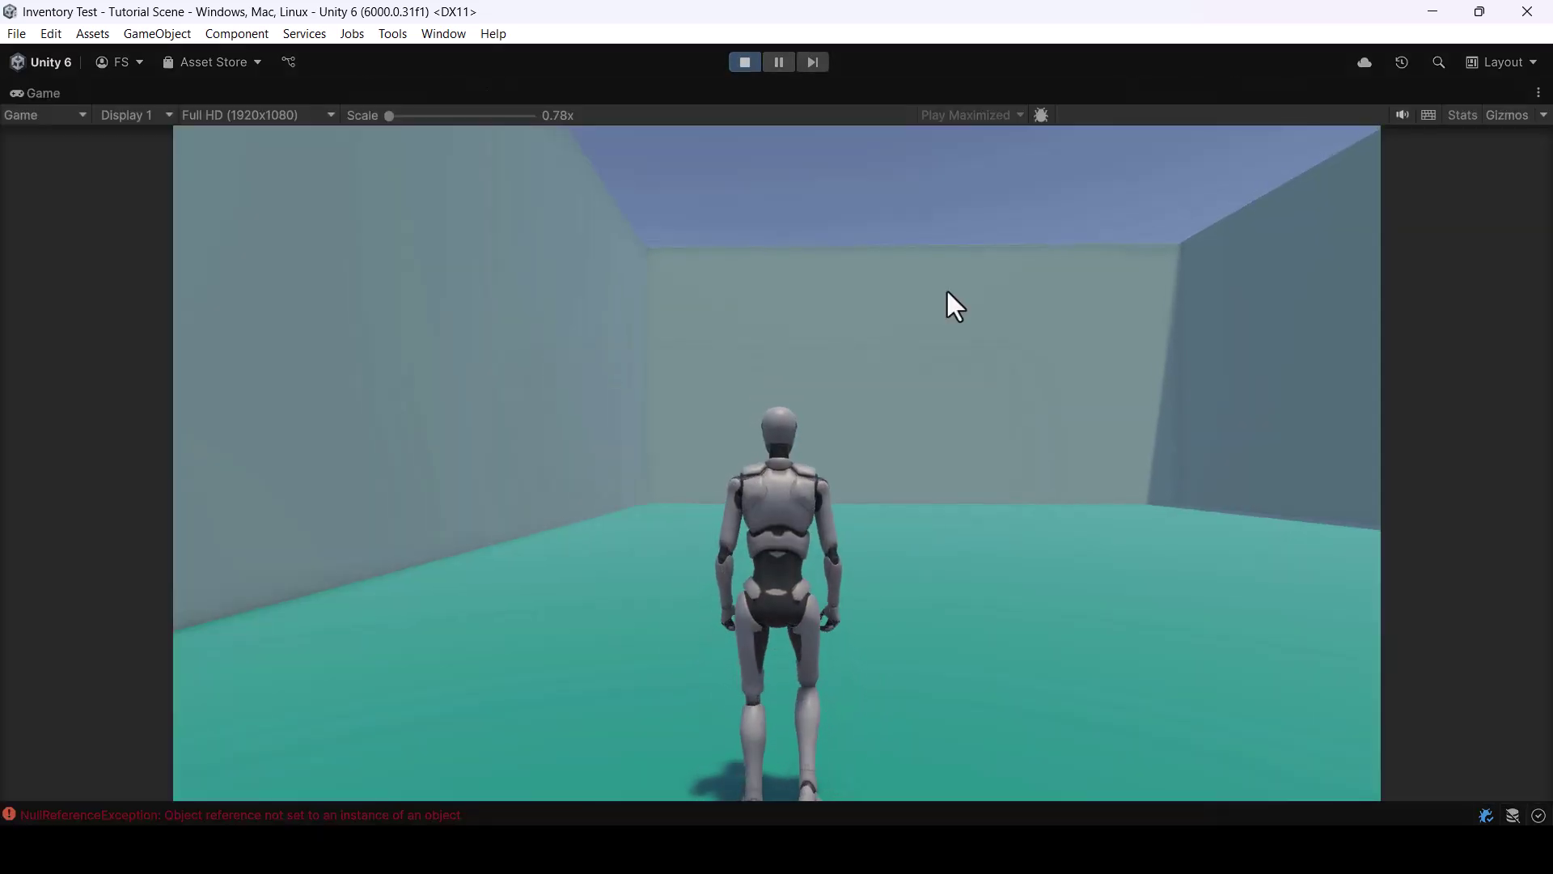
{"action": "key", "text": "d"}
{"action": "key", "text": "a"}
{"action": "key", "text": "s"}
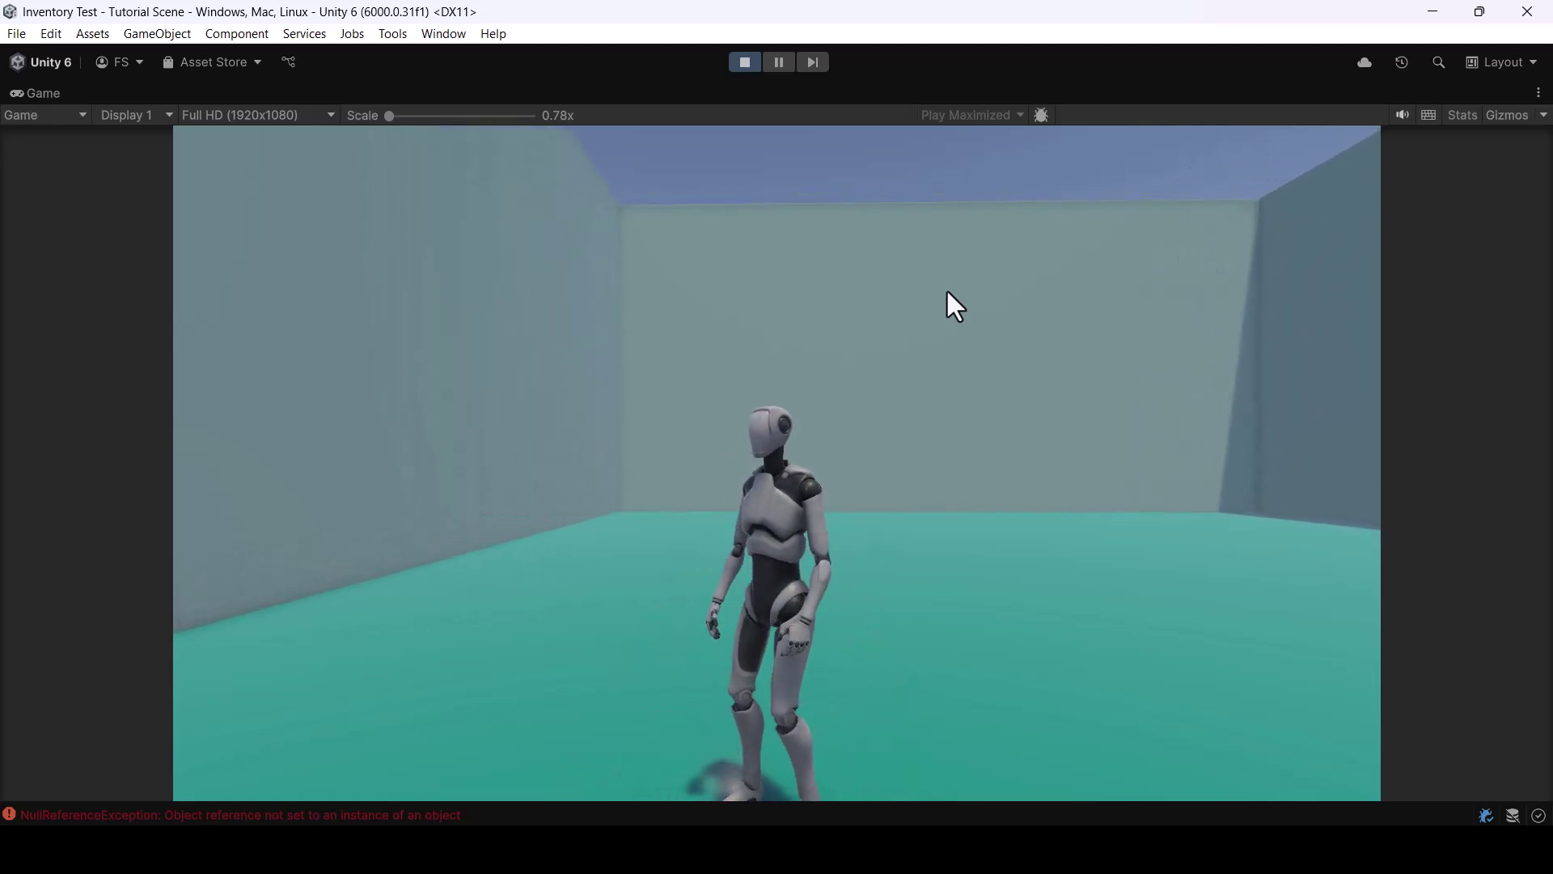
{"action": "left_click", "coordinate": [947, 291]}
{"action": "left_click", "coordinate": [955, 306]}
{"action": "left_click", "coordinate": [955, 306]}
{"action": "left_click", "coordinate": [954, 306]}
{"action": "left_click", "coordinate": [955, 306]}
{"action": "left_click", "coordinate": [954, 306]}
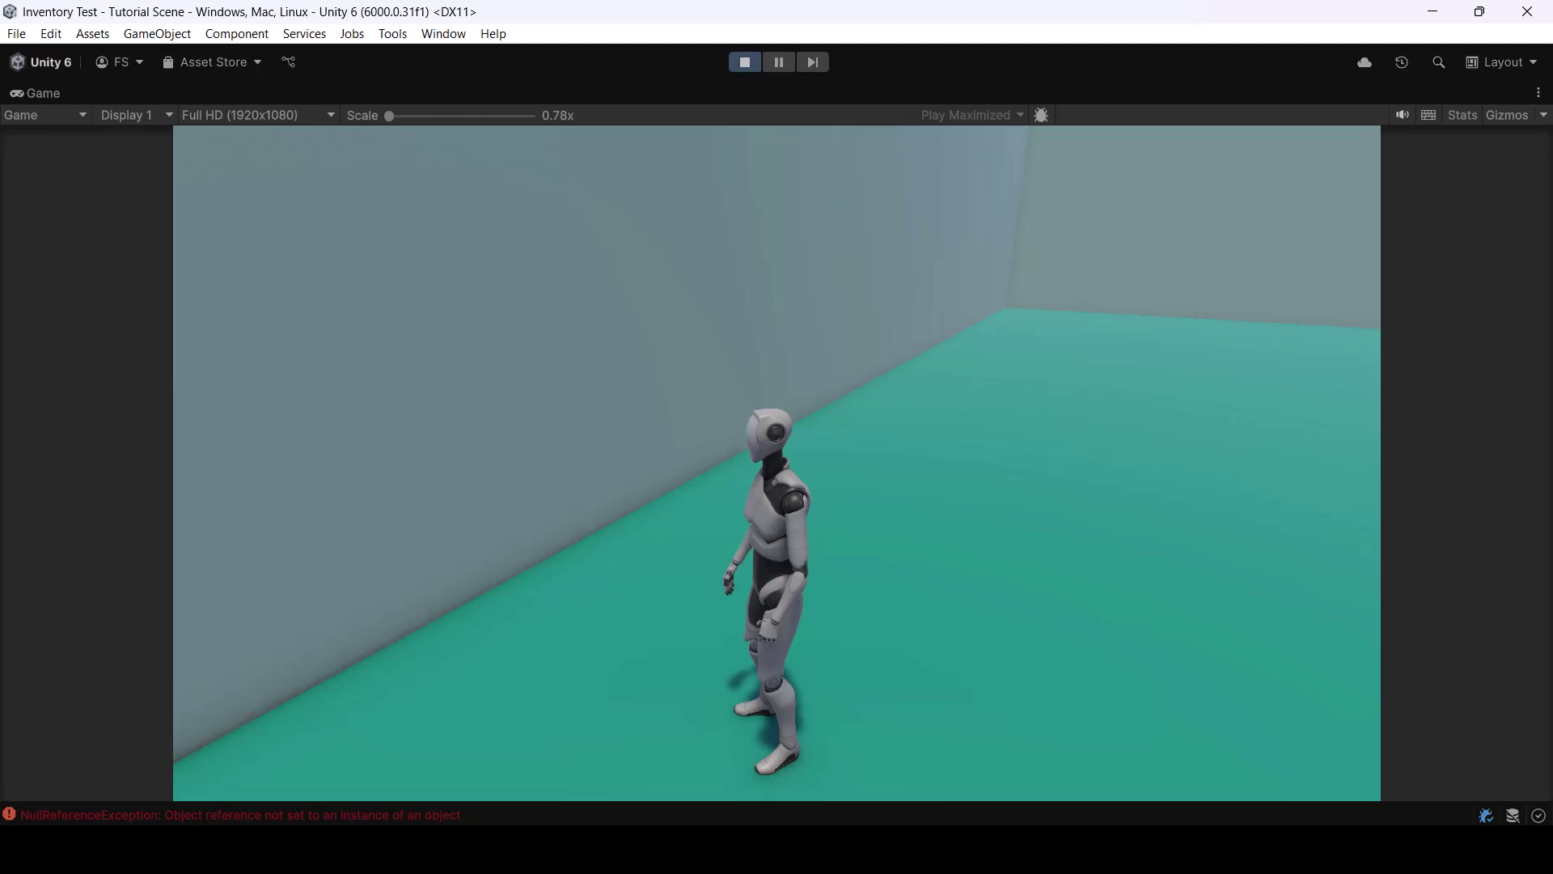
{"action": "key", "text": "ctrl+p"}
Reopen the FS Systems setup page, switch the character type to AI, and enable Melee Combat AI
{"action": "mouse_move", "coordinate": [859, 308]}
{"action": "right_mouse_down"}
{"action": "mouse_move", "coordinate": [773, 322]}
{"action": "mouse_move", "coordinate": [853, 343]}
{"action": "mouse_move", "coordinate": [872, 324]}
{"action": "right_mouse_up"}
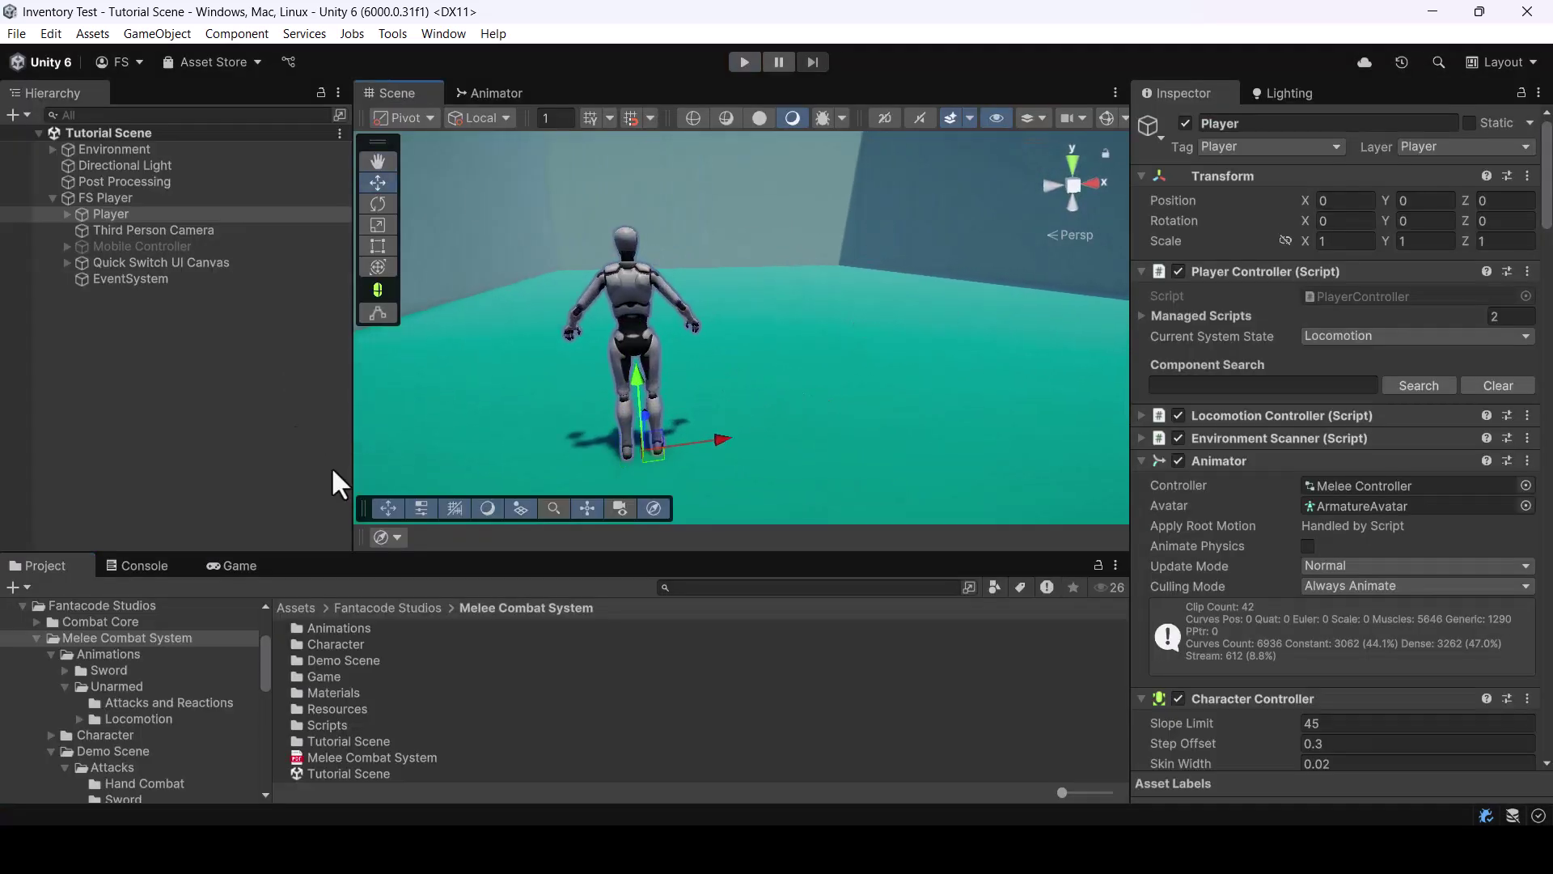
{"action": "left_click", "coordinate": [221, 390]}
{"action": "left_click", "coordinate": [394, 34]}
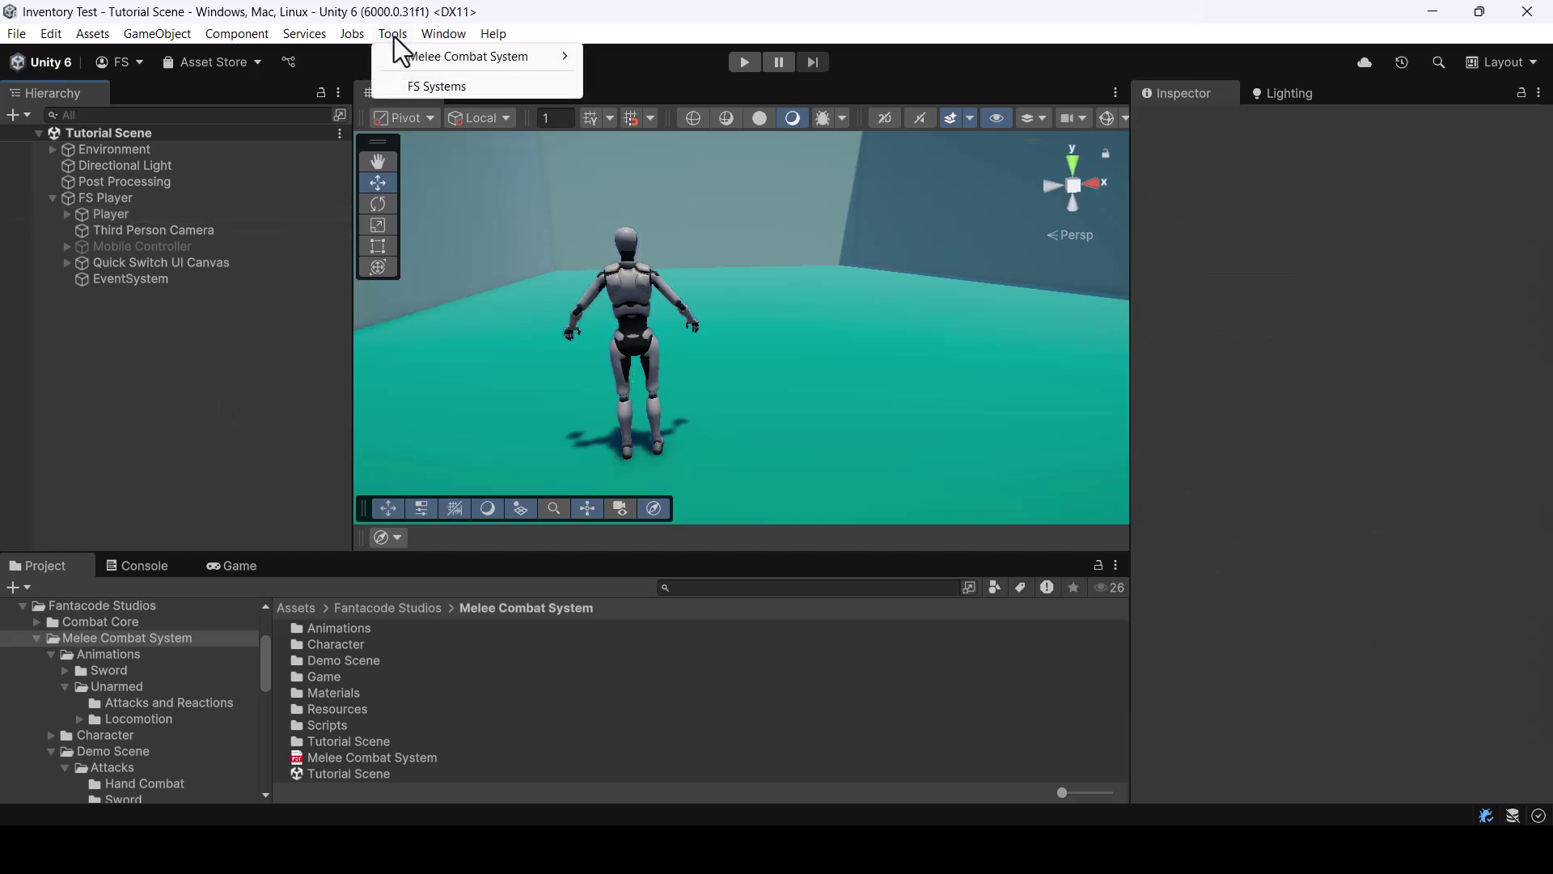
{"action": "left_click", "coordinate": [441, 87]}
{"action": "left_click", "coordinate": [532, 206]}
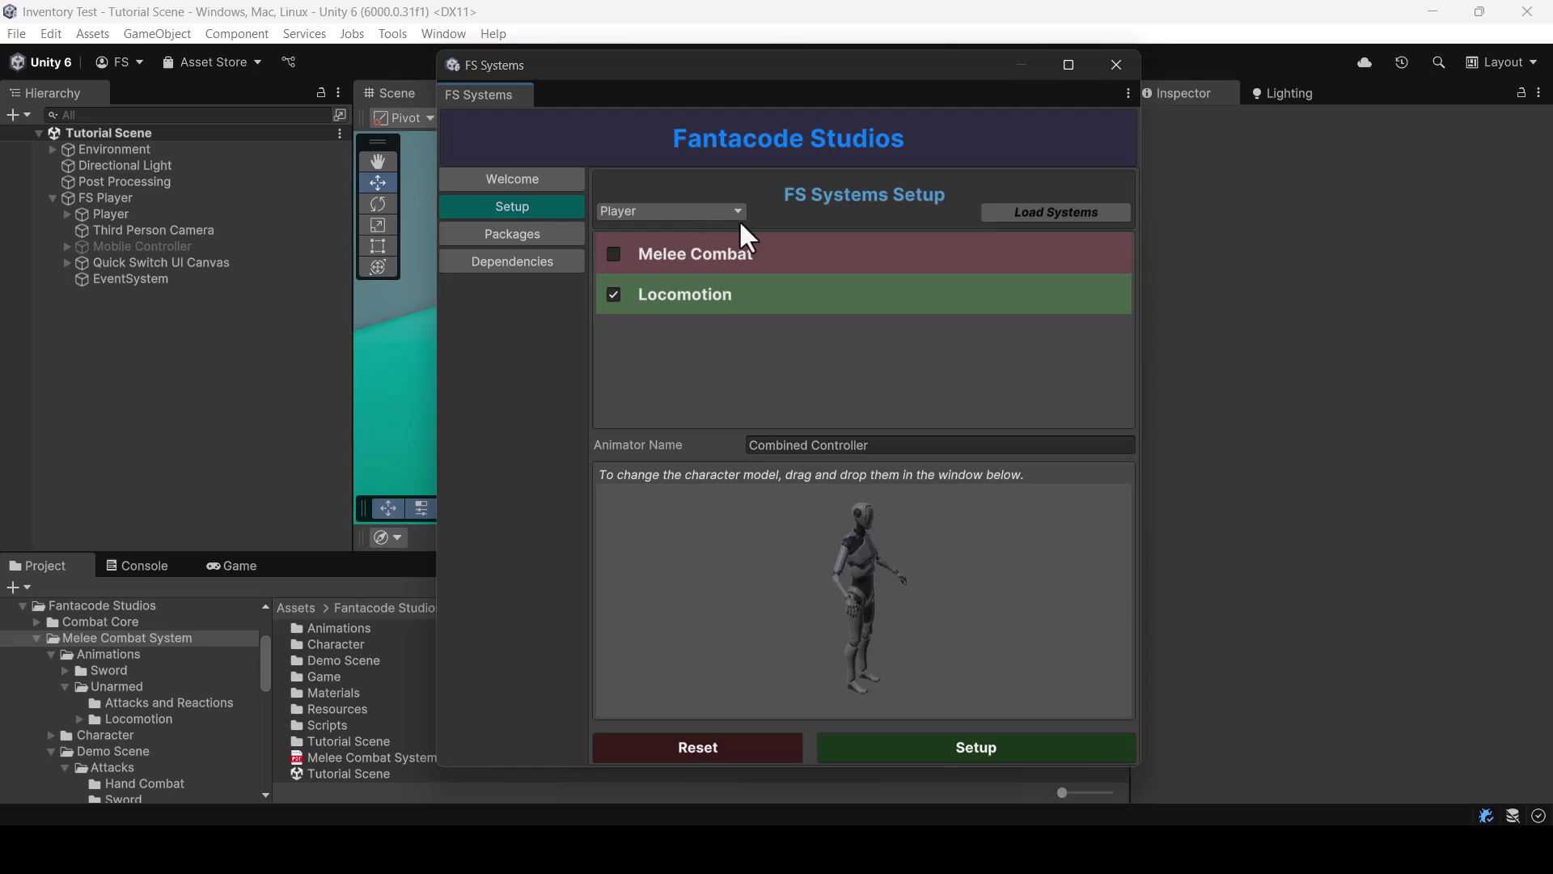
{"action": "left_click", "coordinate": [685, 222]}
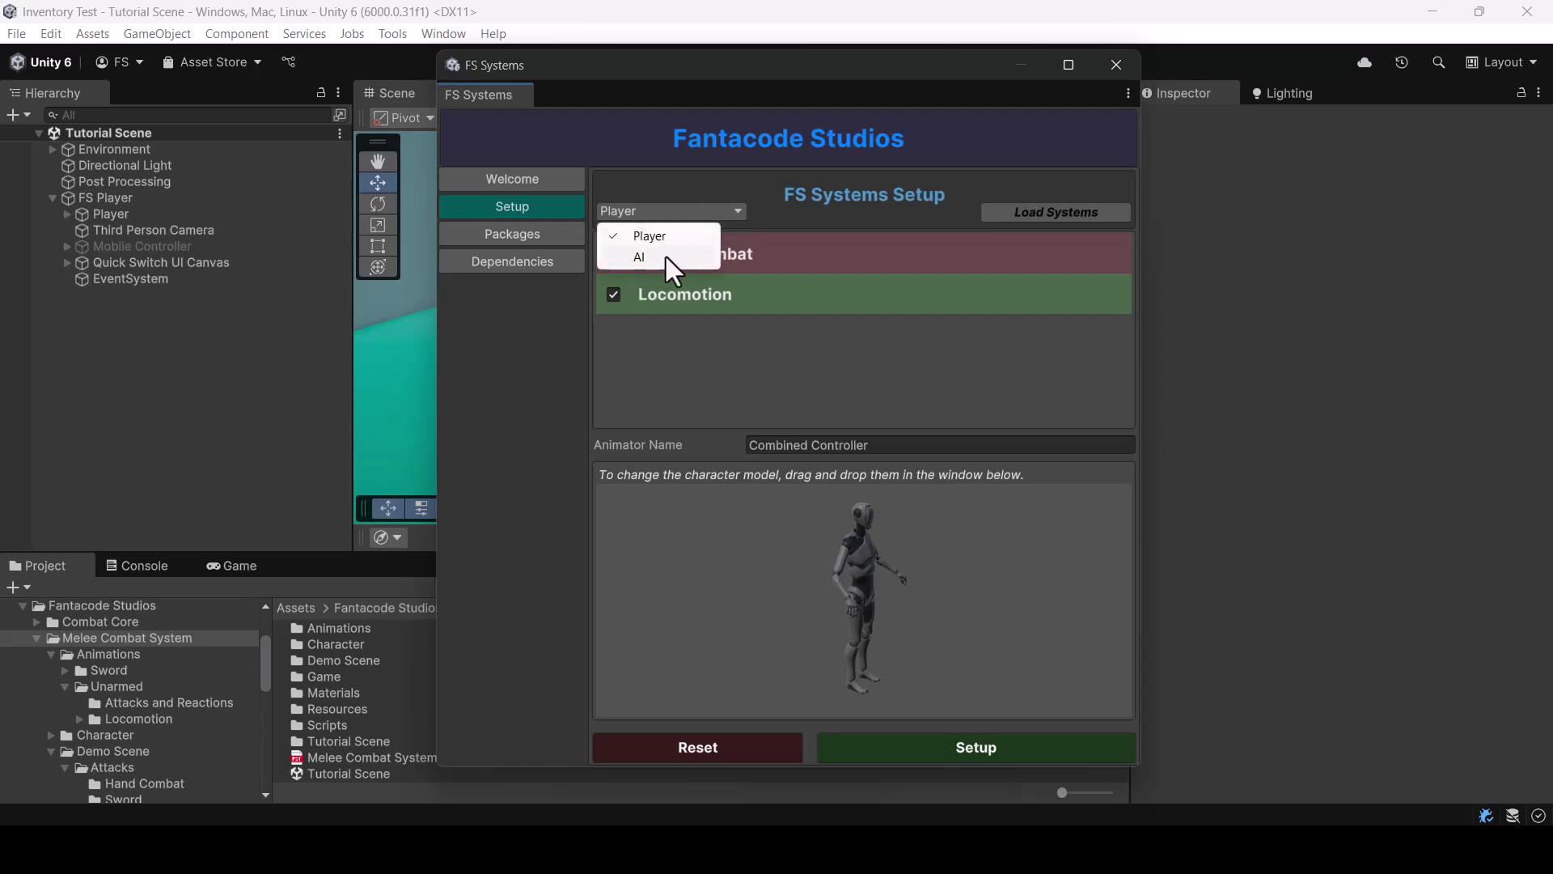
{"action": "left_click", "coordinate": [651, 258]}
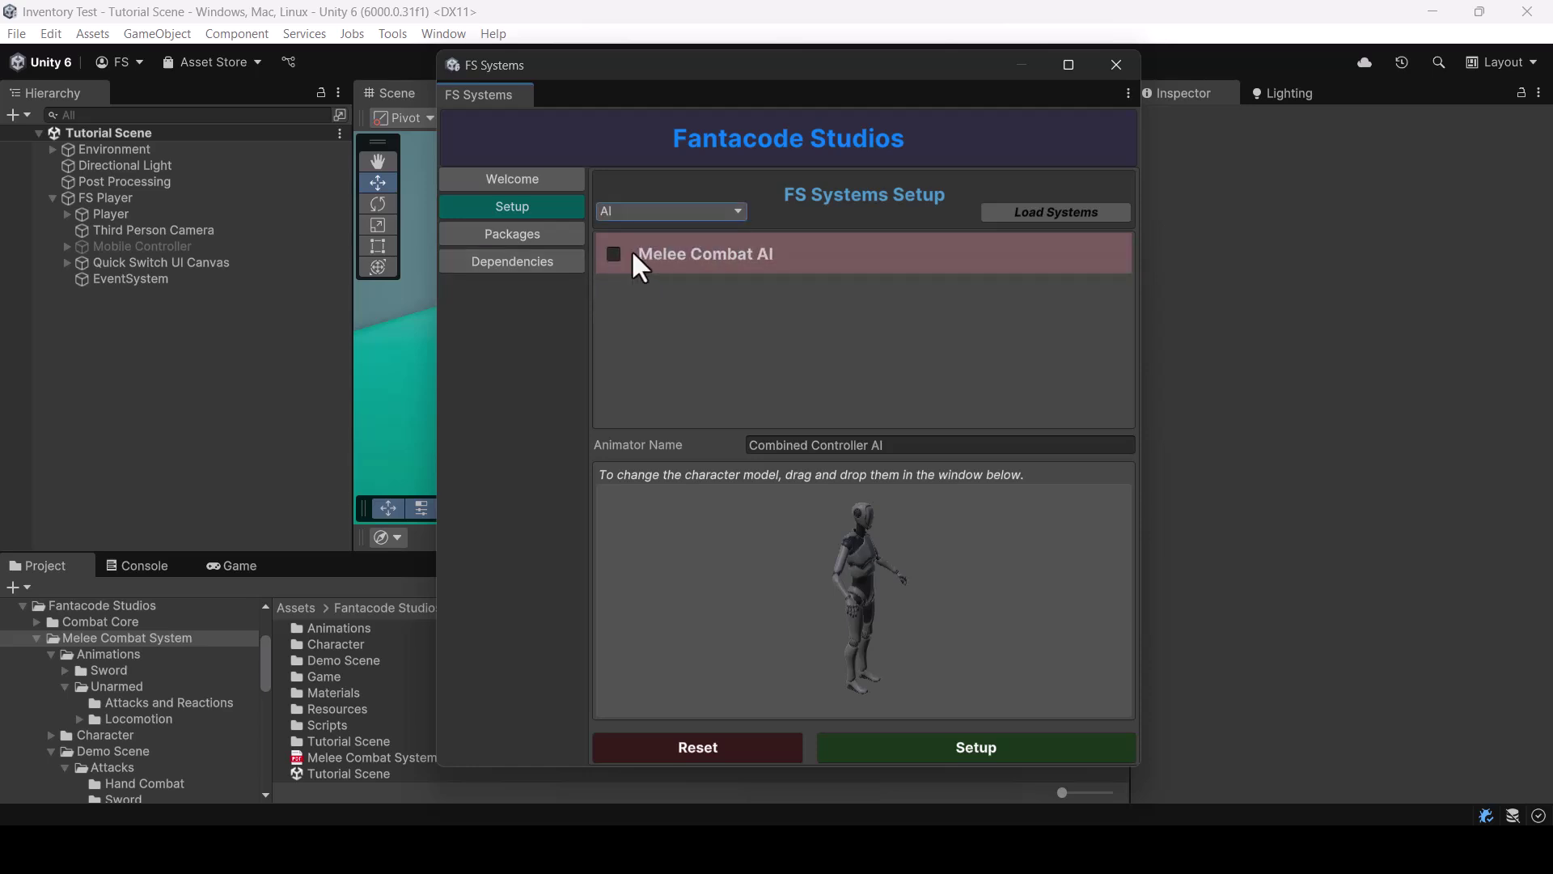
{"action": "left_click", "coordinate": [613, 253]}
Set the AI character's animator name to Melee AI Controller
{"action": "left_click", "coordinate": [901, 445]}
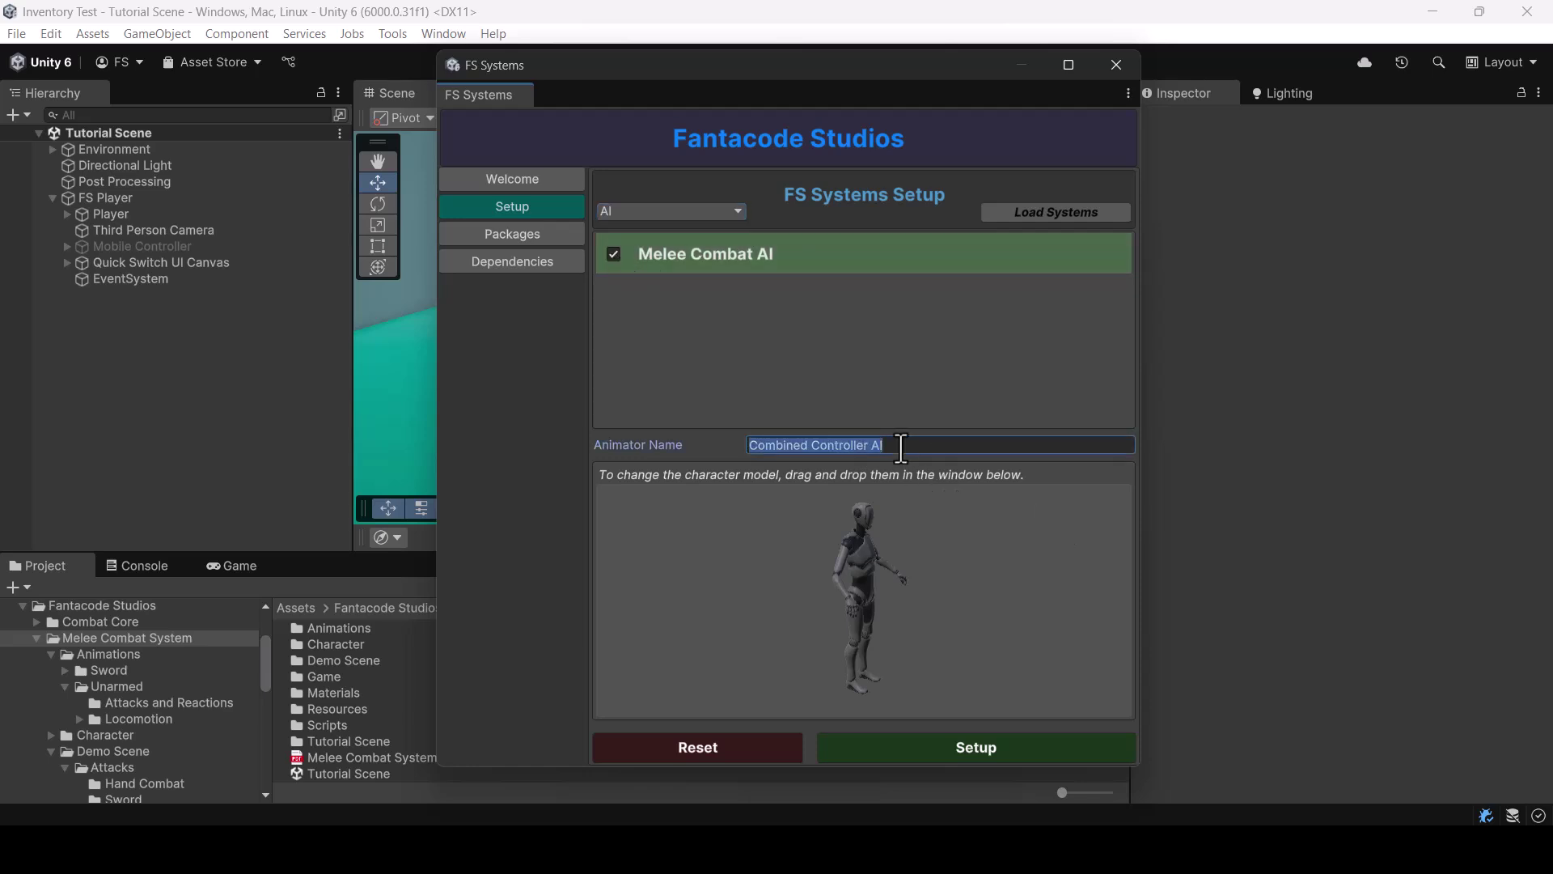
{"action": "type", "text": "Melee"}
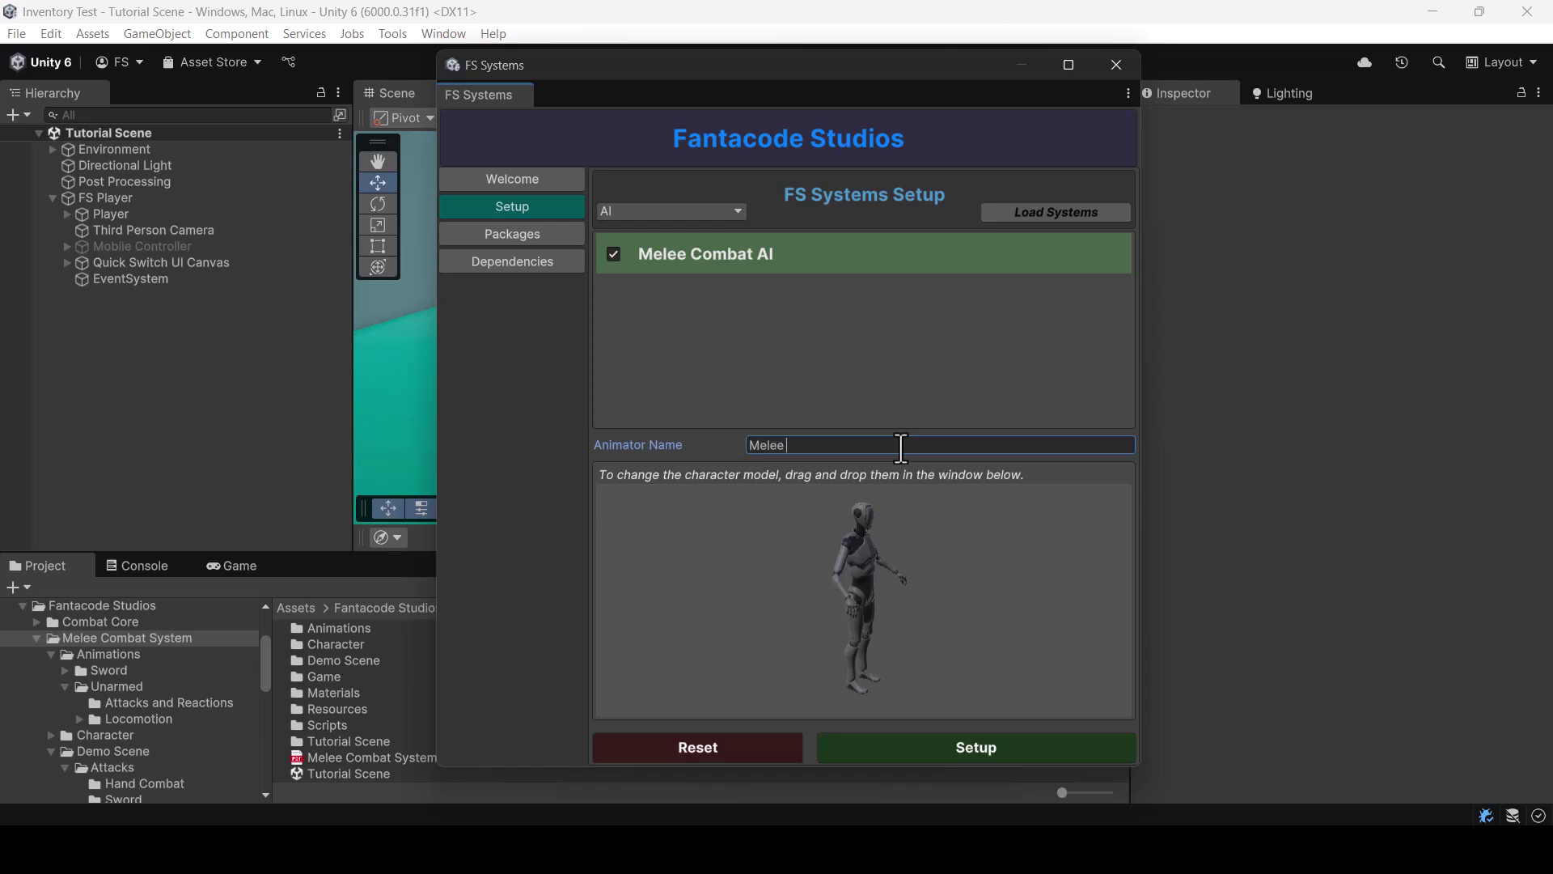
{"action": "type", "text": " AI Controller"}
Find the NPC 1 prefab in the project, assign it as the AI character model, and run the setup to create the enemy
{"action": "left_click_drag", "start_coordinate": [856, 61], "coordinate": [1032, 55]}
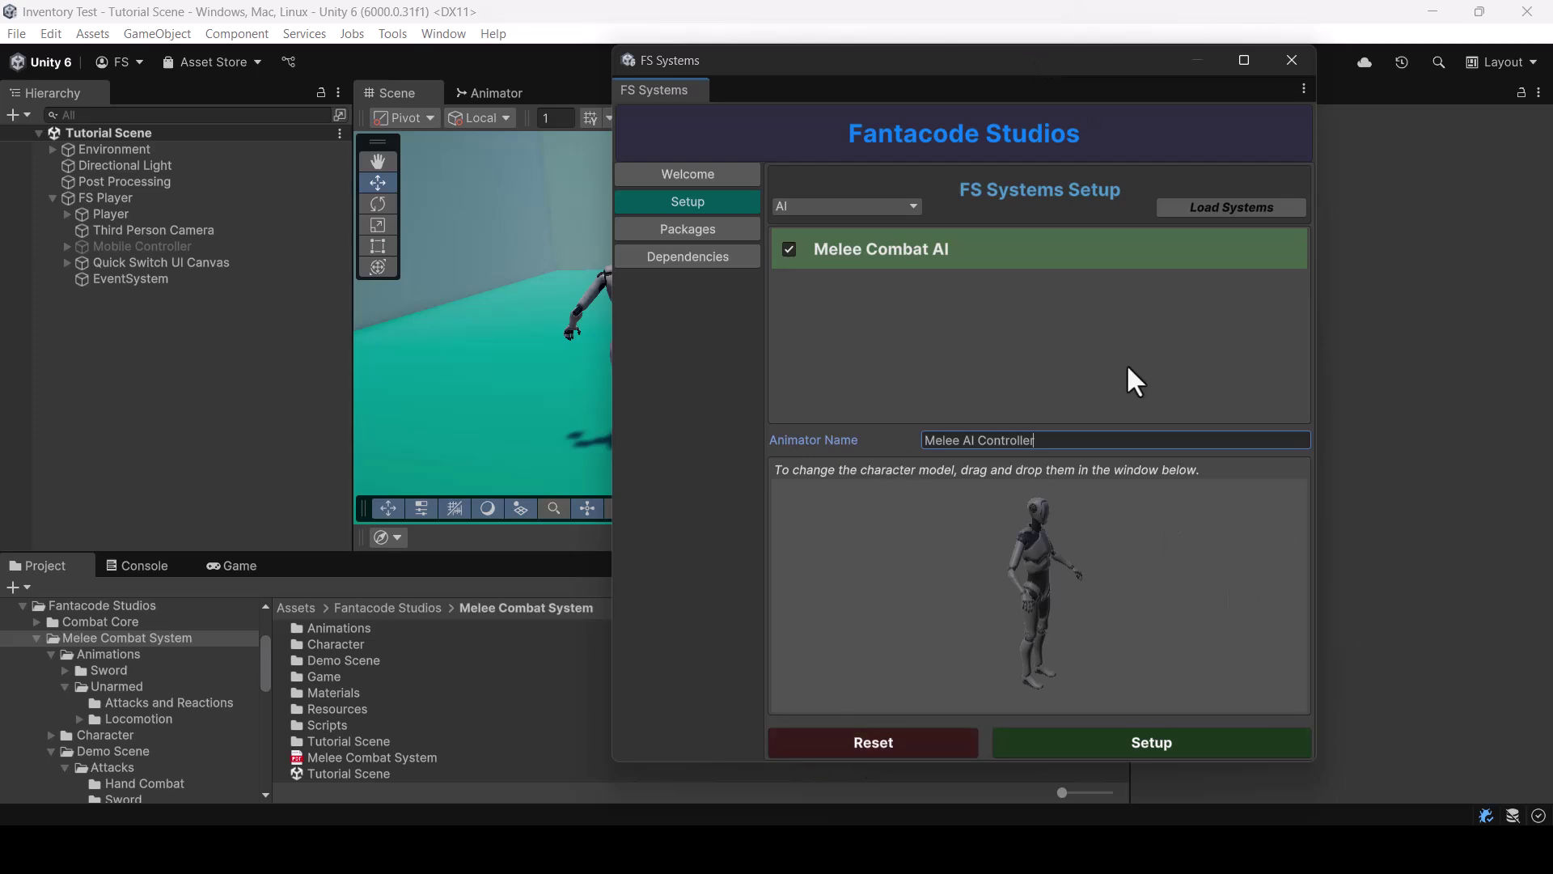
{"action": "left_click_drag", "start_coordinate": [998, 66], "coordinate": [1138, 87]}
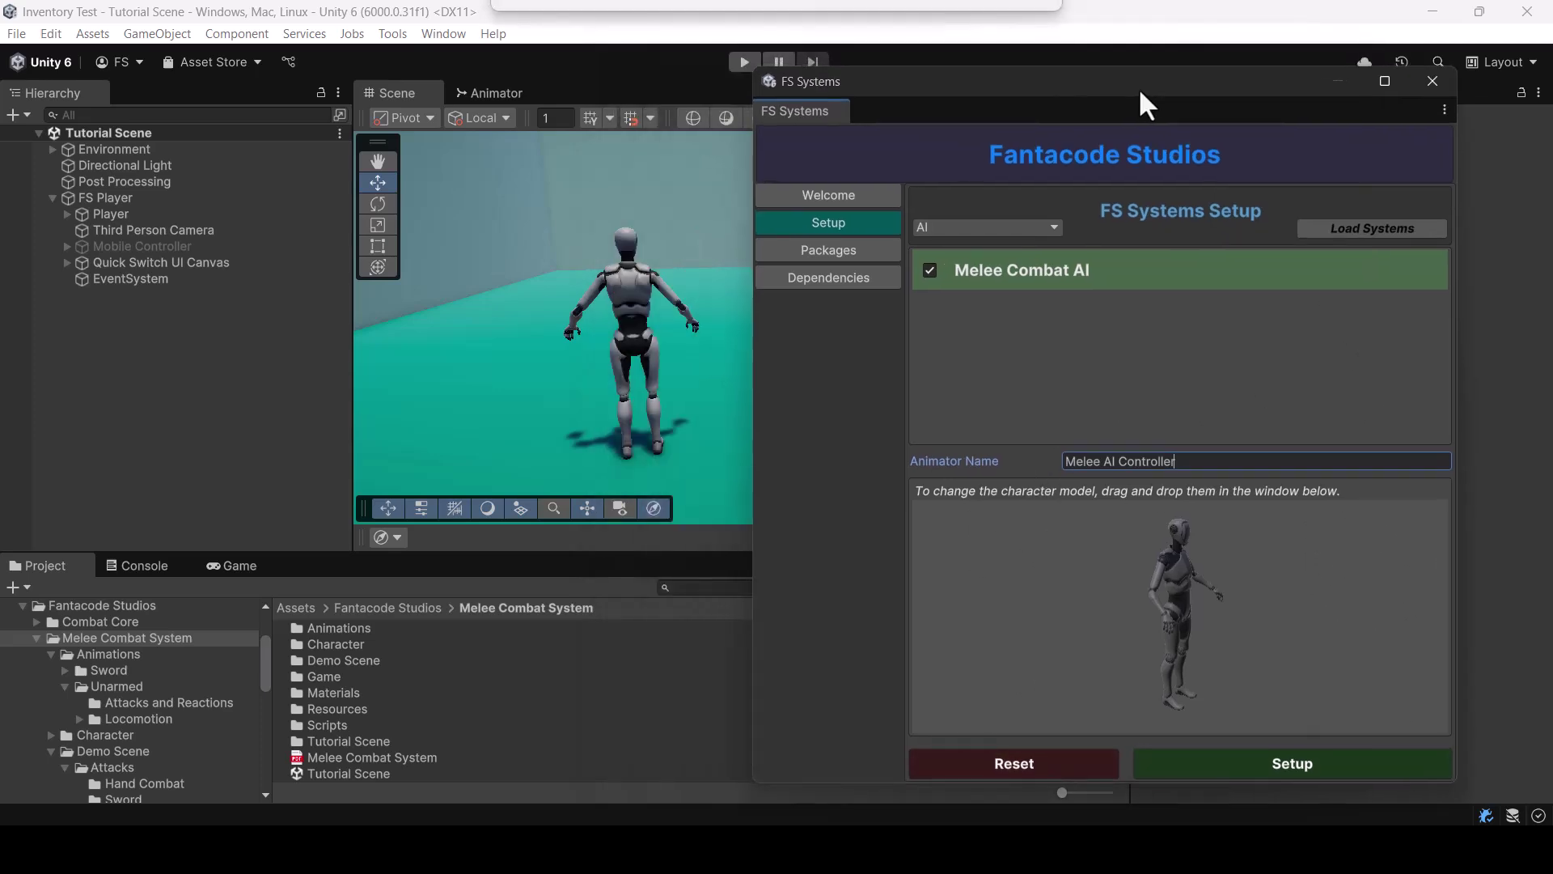
{"action": "left_click", "coordinate": [693, 590]}
{"action": "type", "text": "NPC"}
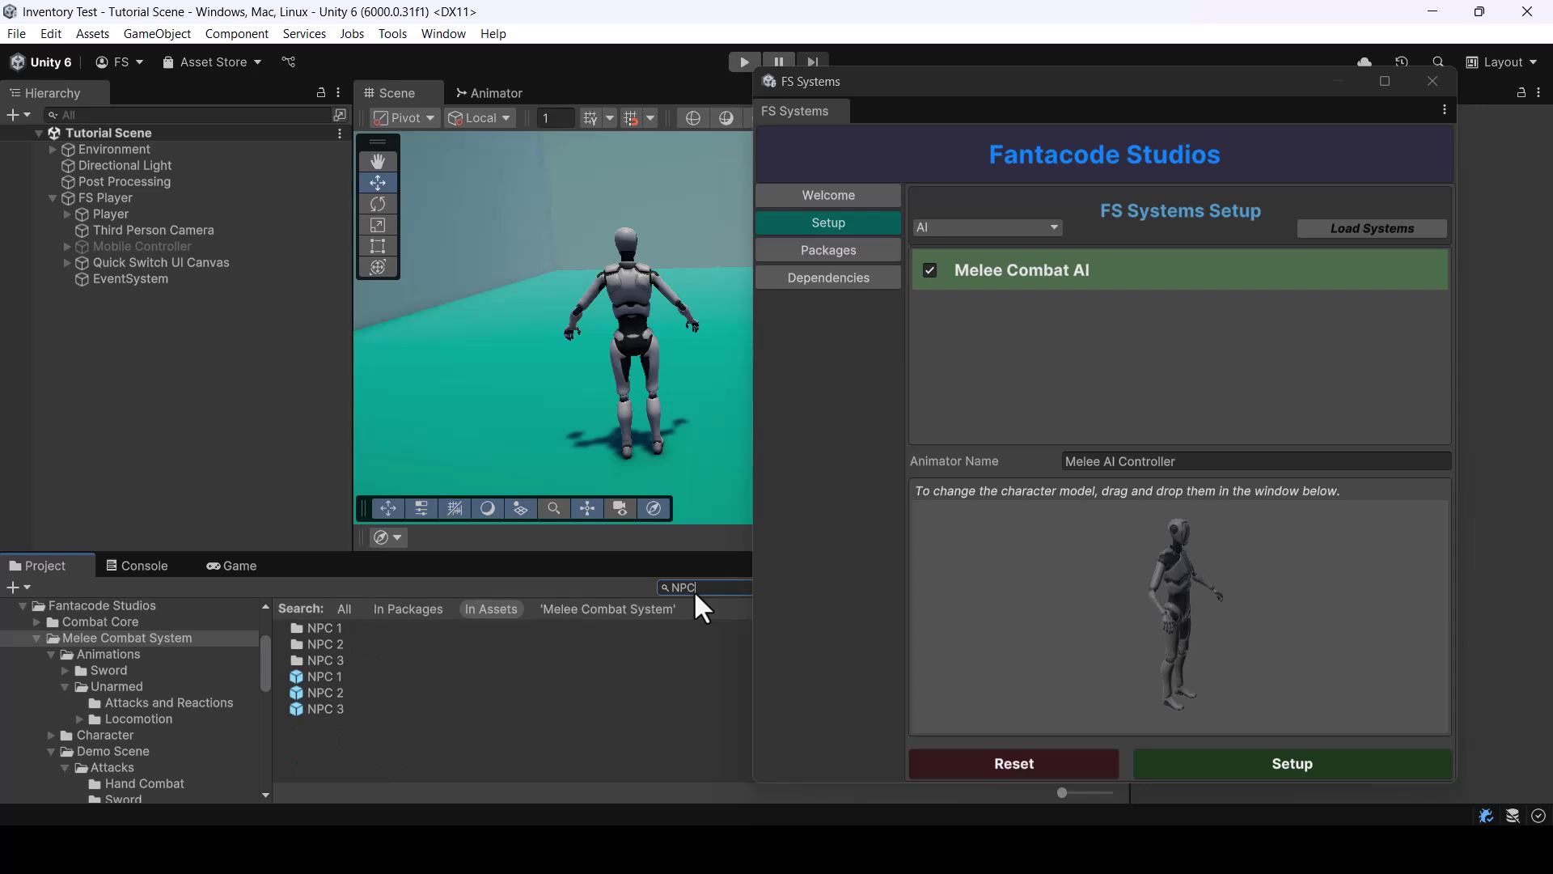
{"action": "left_click_drag", "start_coordinate": [319, 674], "coordinate": [1142, 599]}
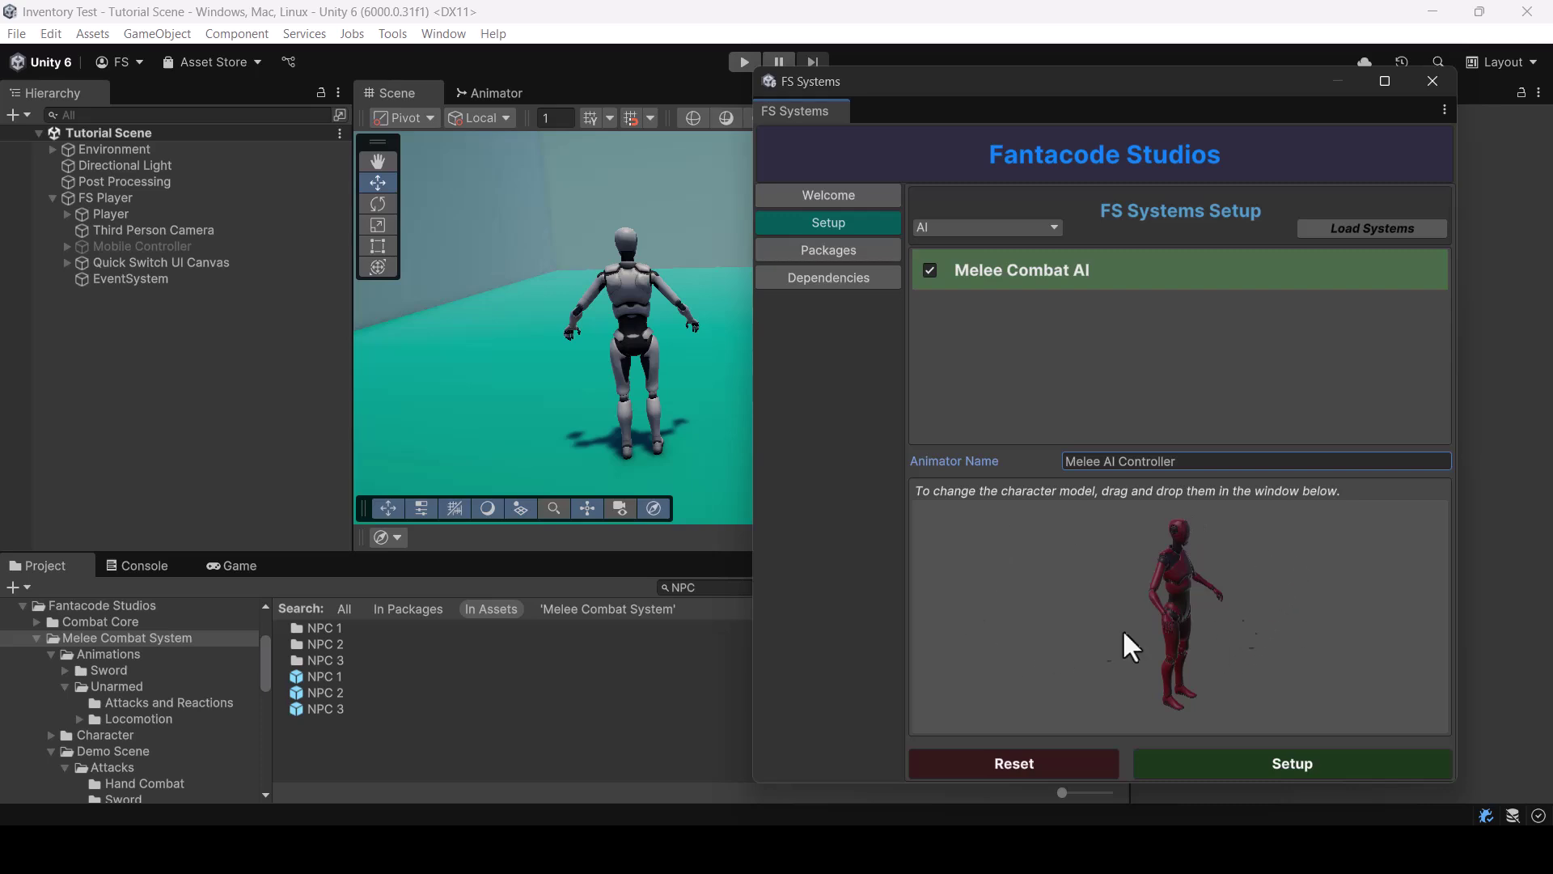
{"action": "left_click", "coordinate": [1294, 764]}
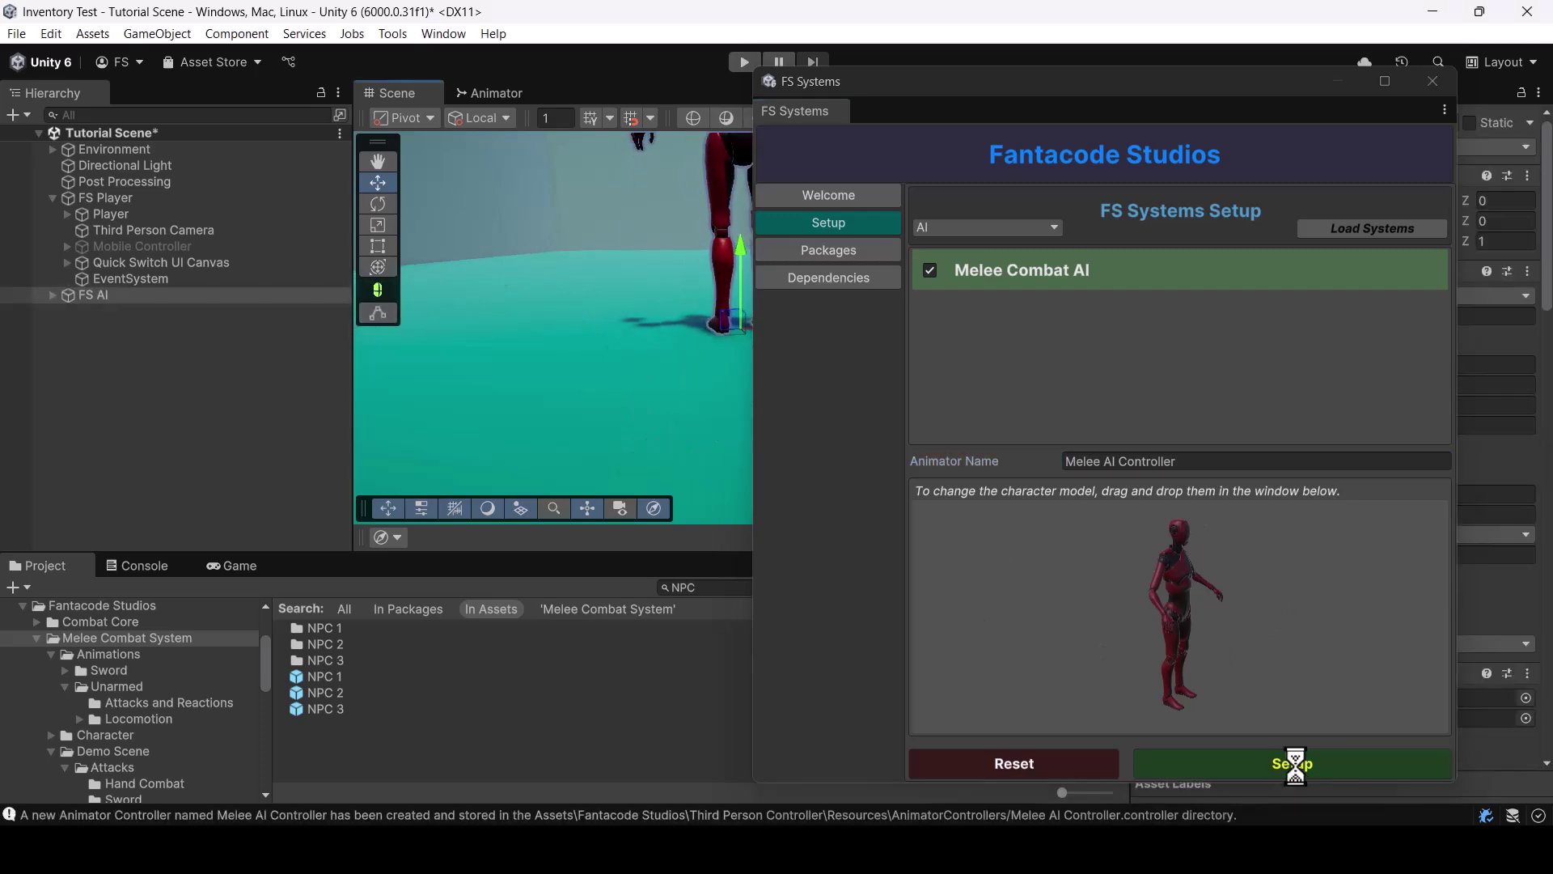
{"action": "left_click", "coordinate": [1434, 81]}
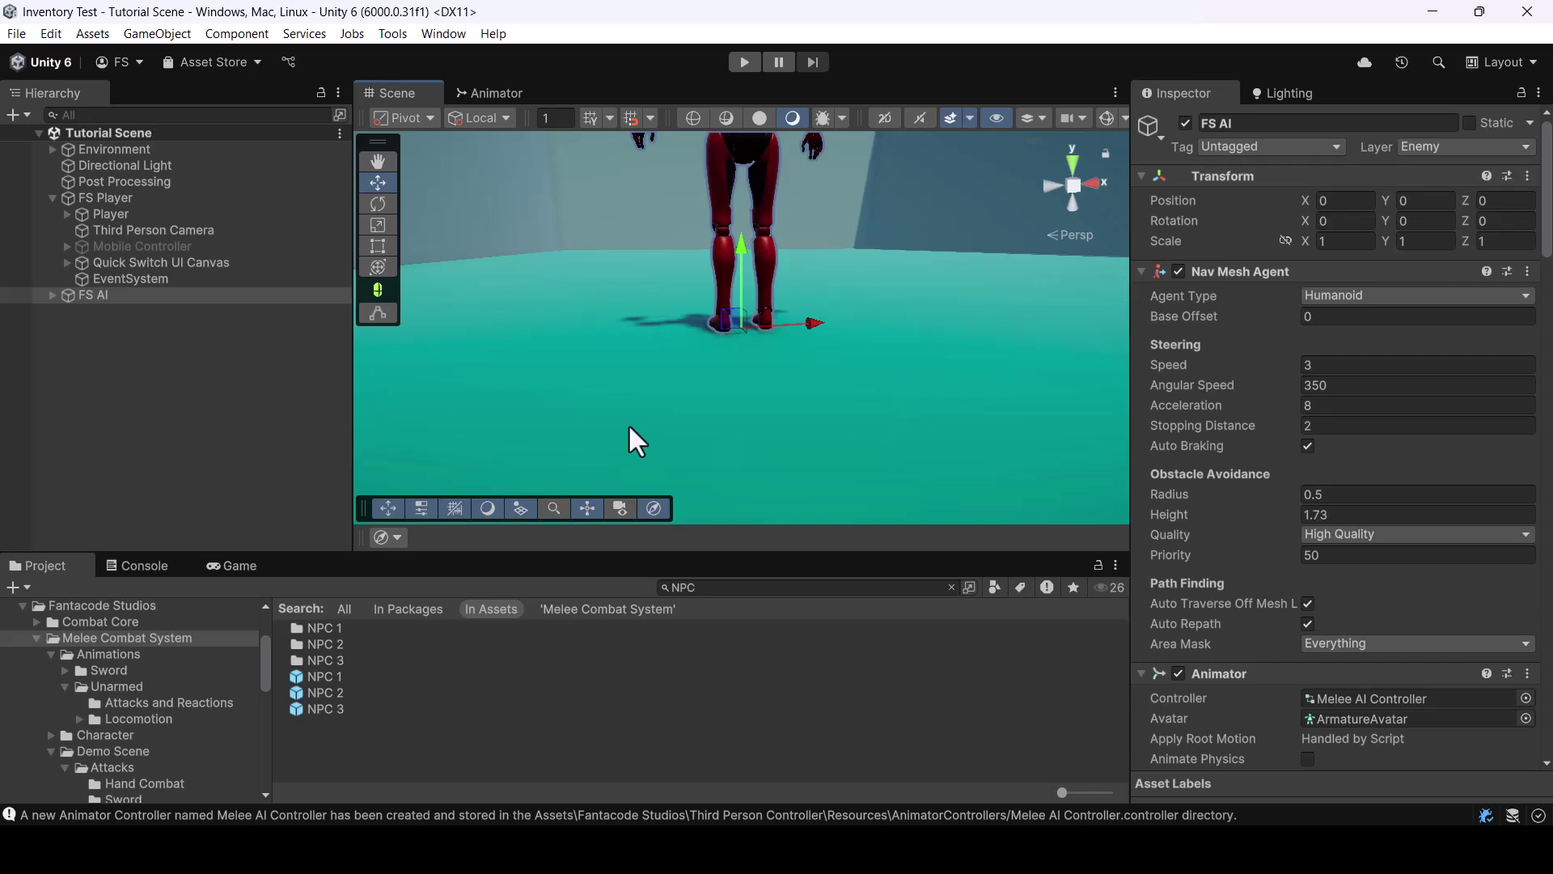
Move the red FS AI enemy across the floor, away from the player character
{"action": "right_click_drag", "start_coordinate": [728, 337], "coordinate": [177, 337]}
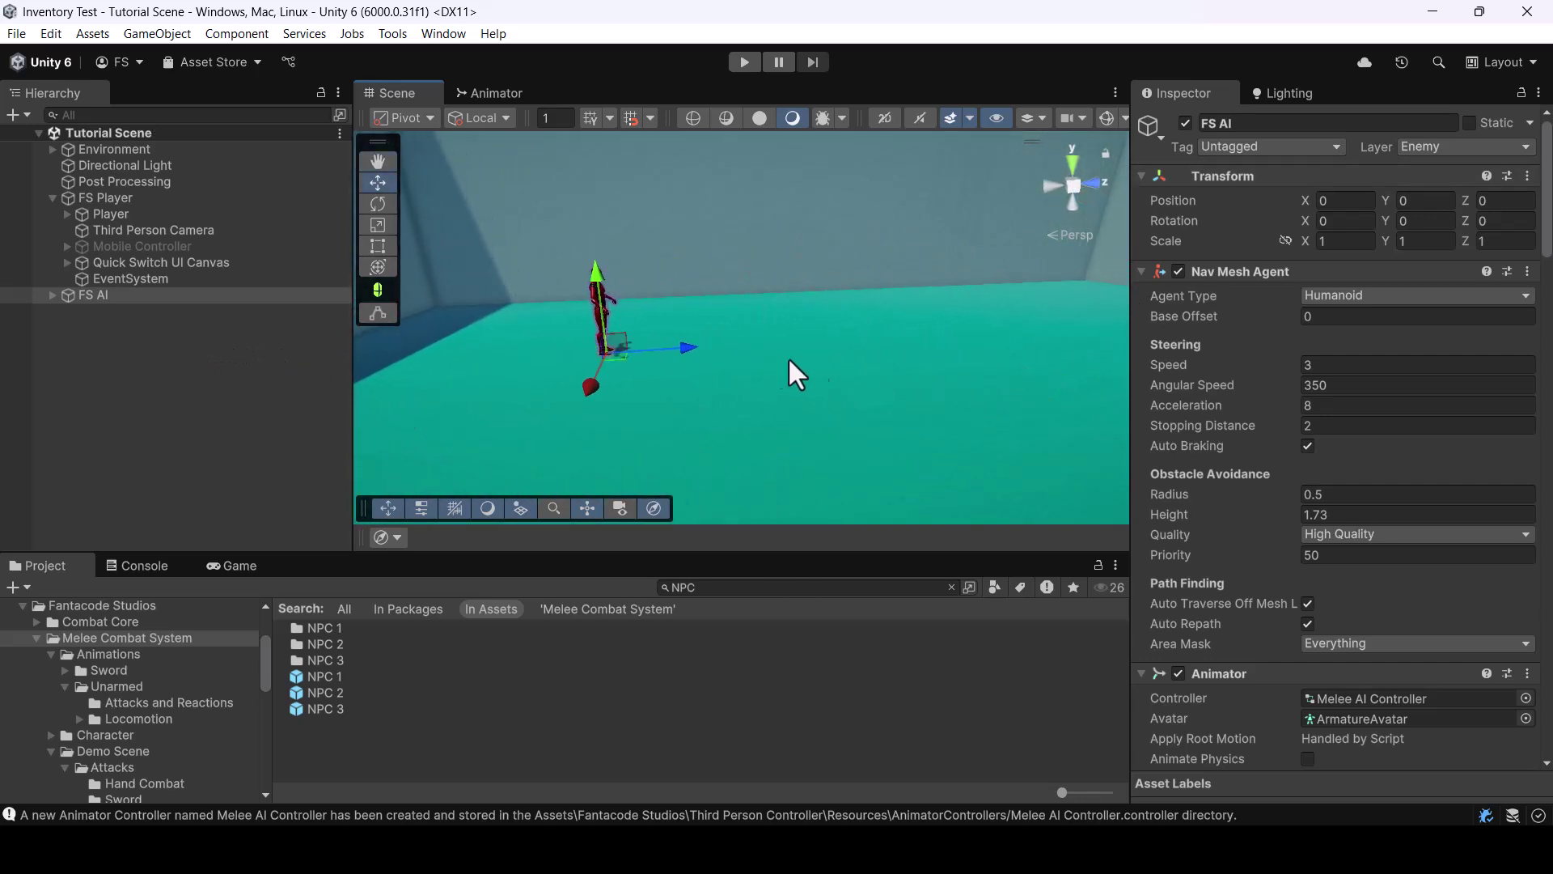
{"action": "right_click_drag", "start_coordinate": [875, 336], "coordinate": [877, 343]}
{"action": "left_click_drag", "start_coordinate": [604, 336], "coordinate": [992, 371]}
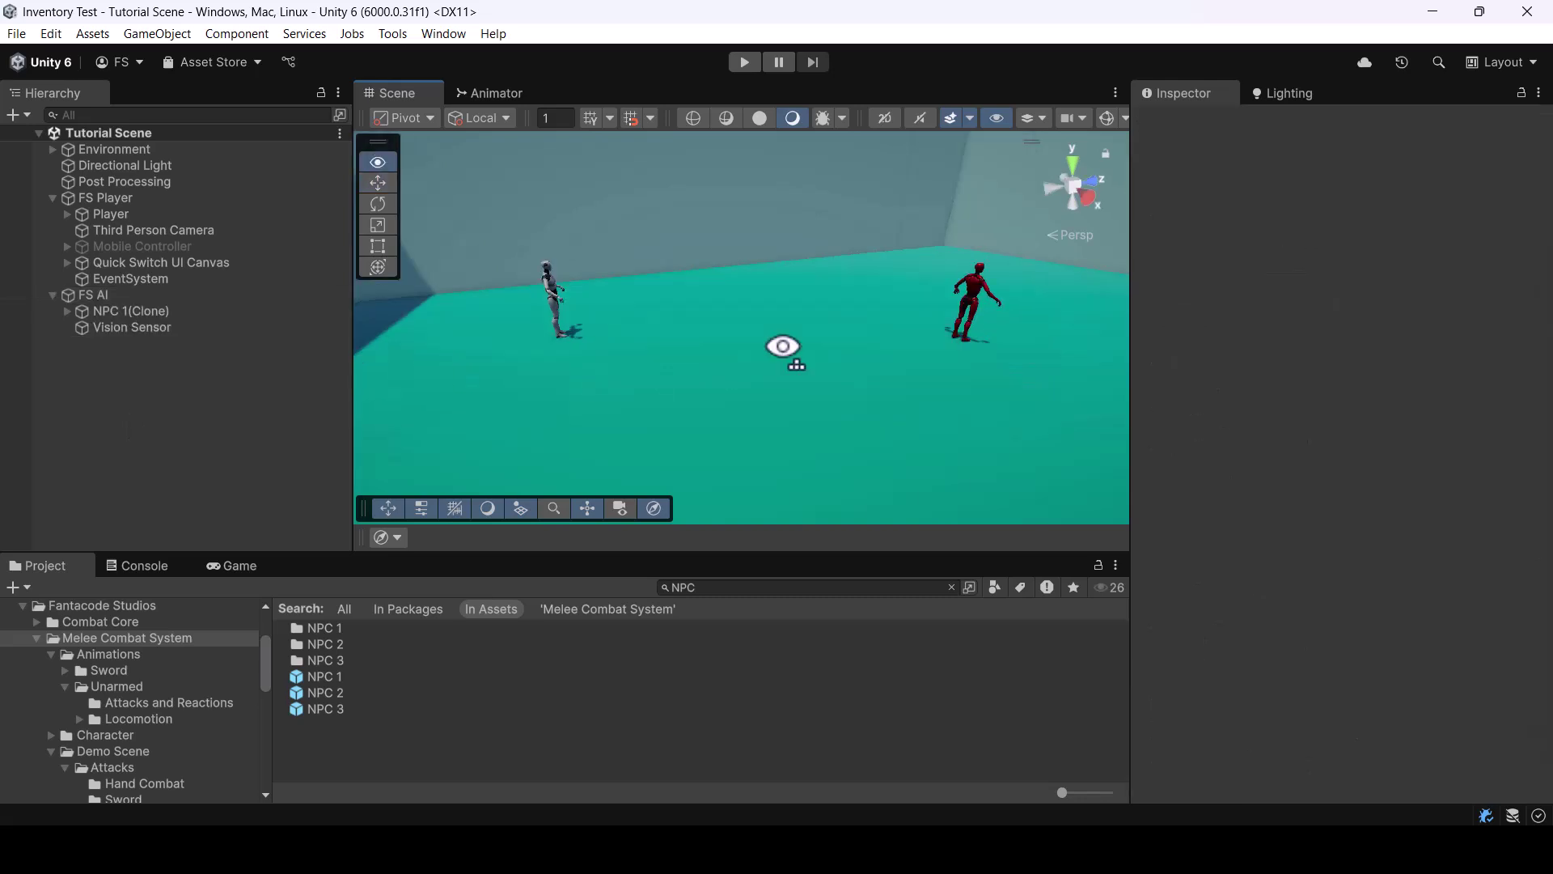
Add a NavMesh Surface component to the Environment object and bake its navigation mesh
{"action": "right_click_drag", "start_coordinate": [784, 348], "coordinate": [783, 348]}
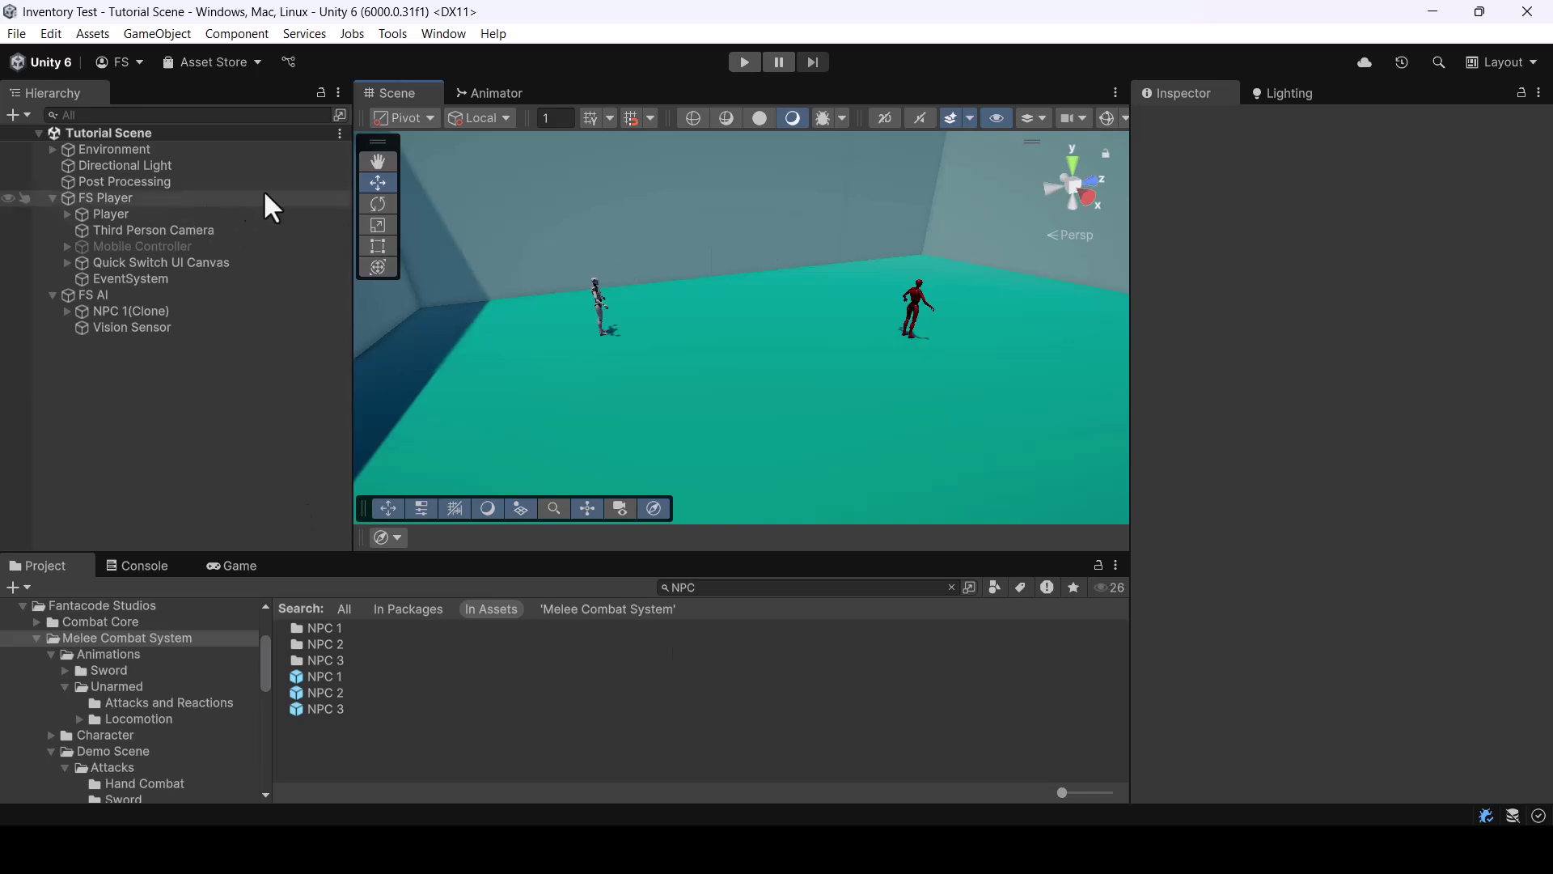
{"action": "left_click", "coordinate": [120, 149]}
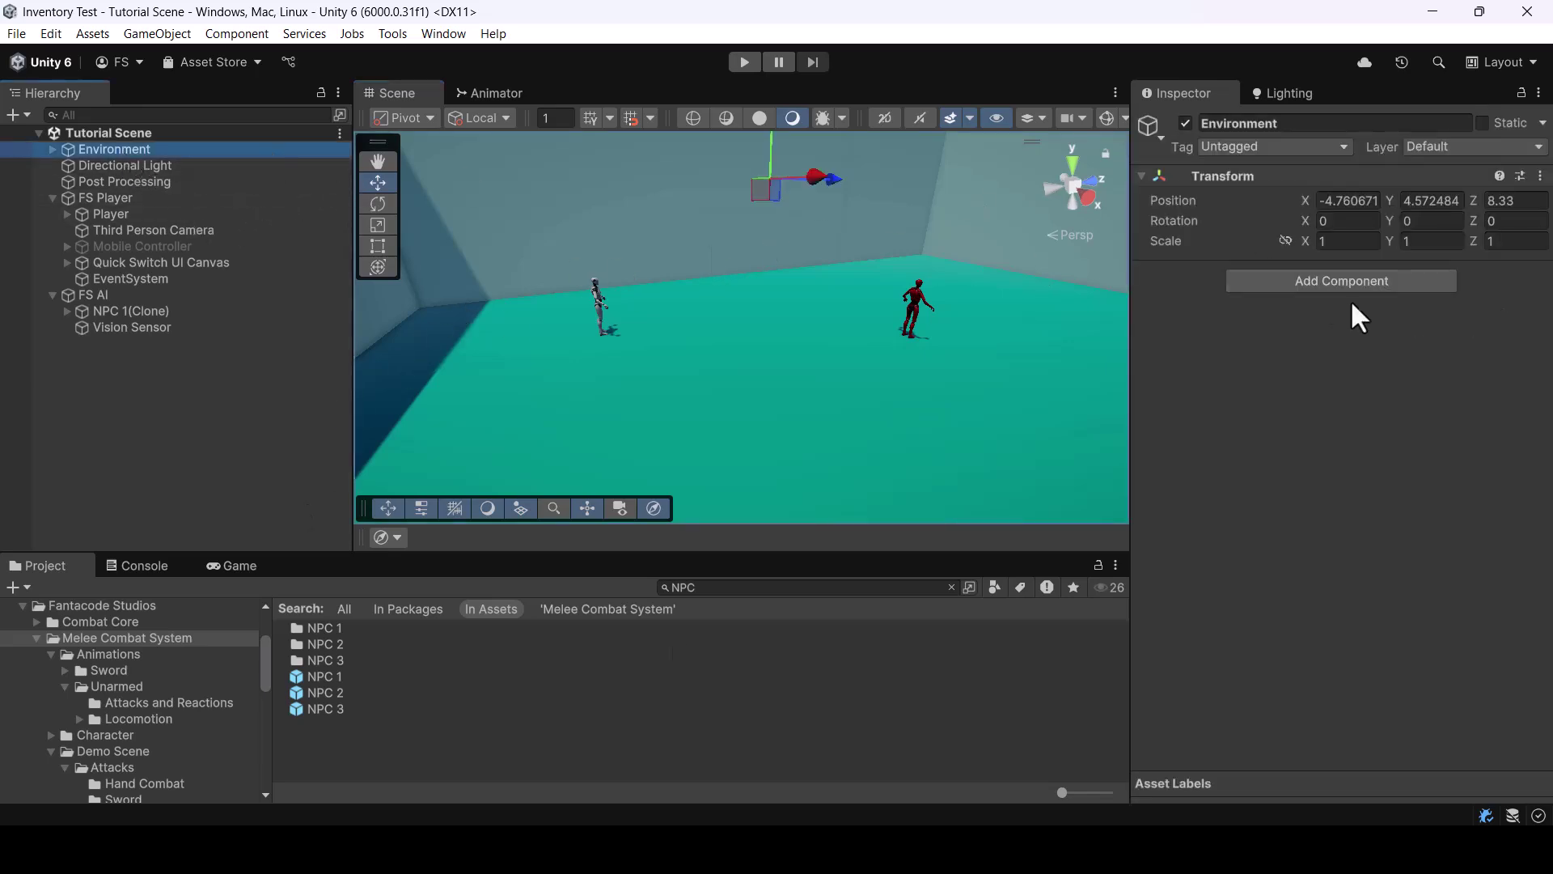
{"action": "left_click", "coordinate": [1309, 282]}
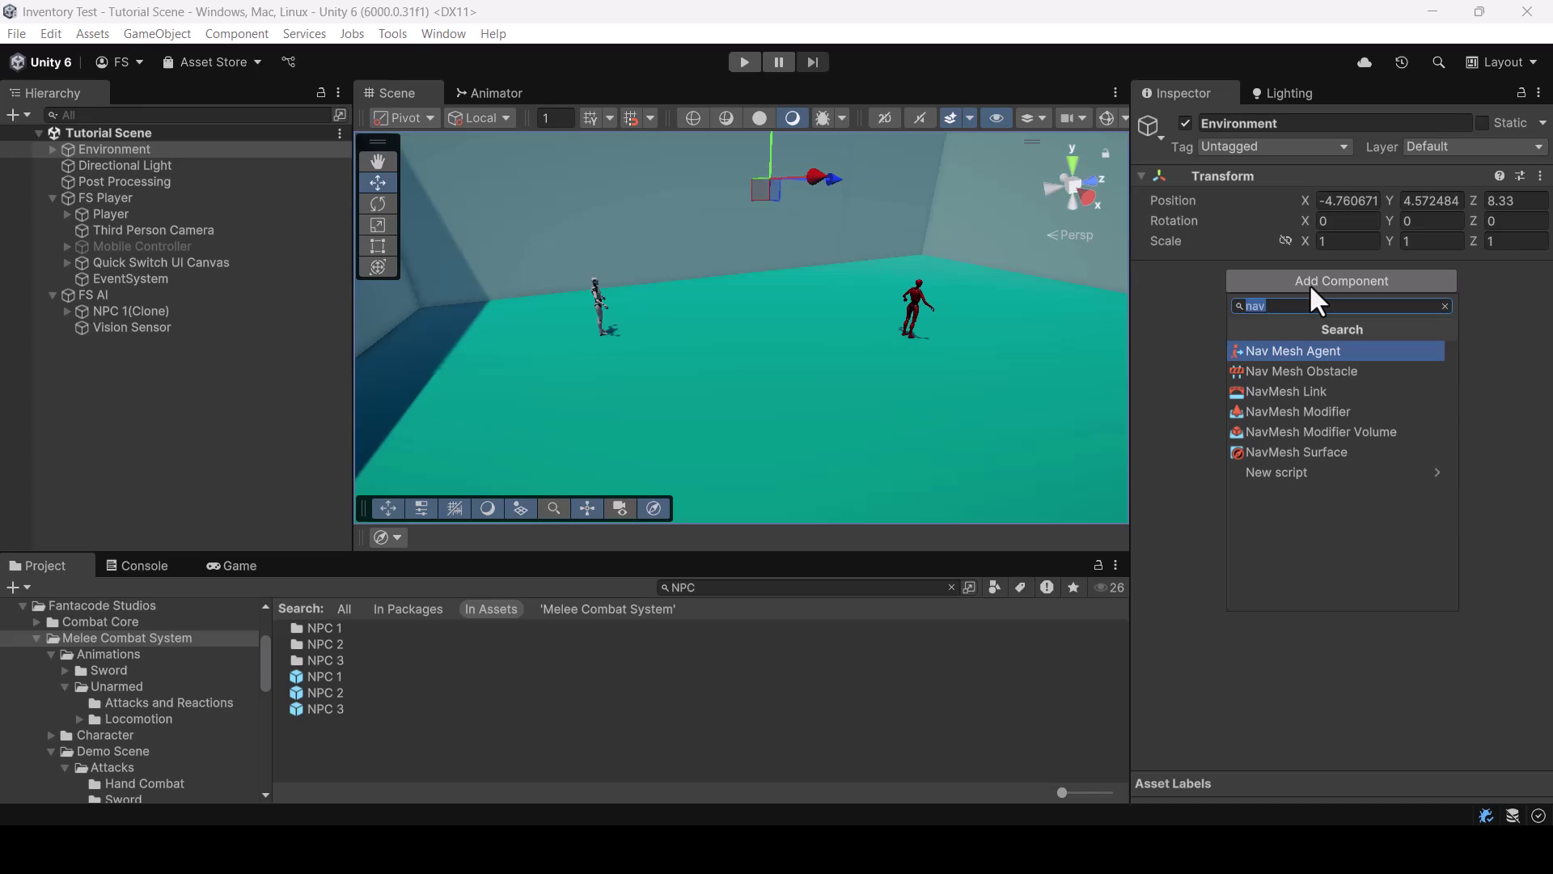
{"action": "key", "text": "Down"}
{"action": "key", "text": "Down"}
{"action": "key", "text": "Down"}
{"action": "key", "text": "Down"}
{"action": "key", "text": "Down"}
{"action": "key", "text": "Return"}
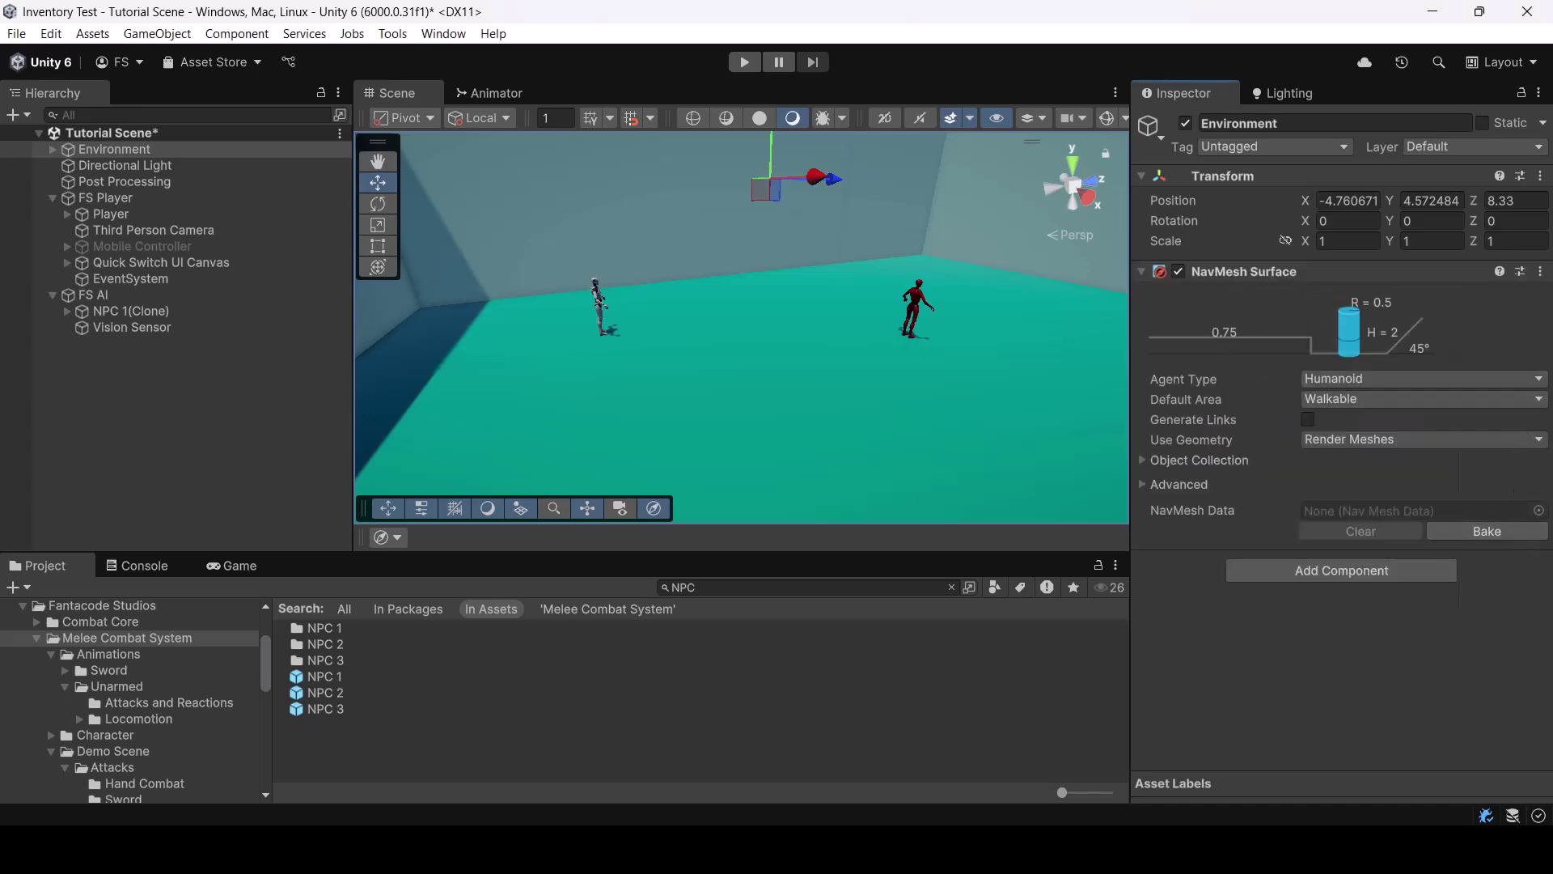
{"action": "left_click", "coordinate": [1478, 533]}
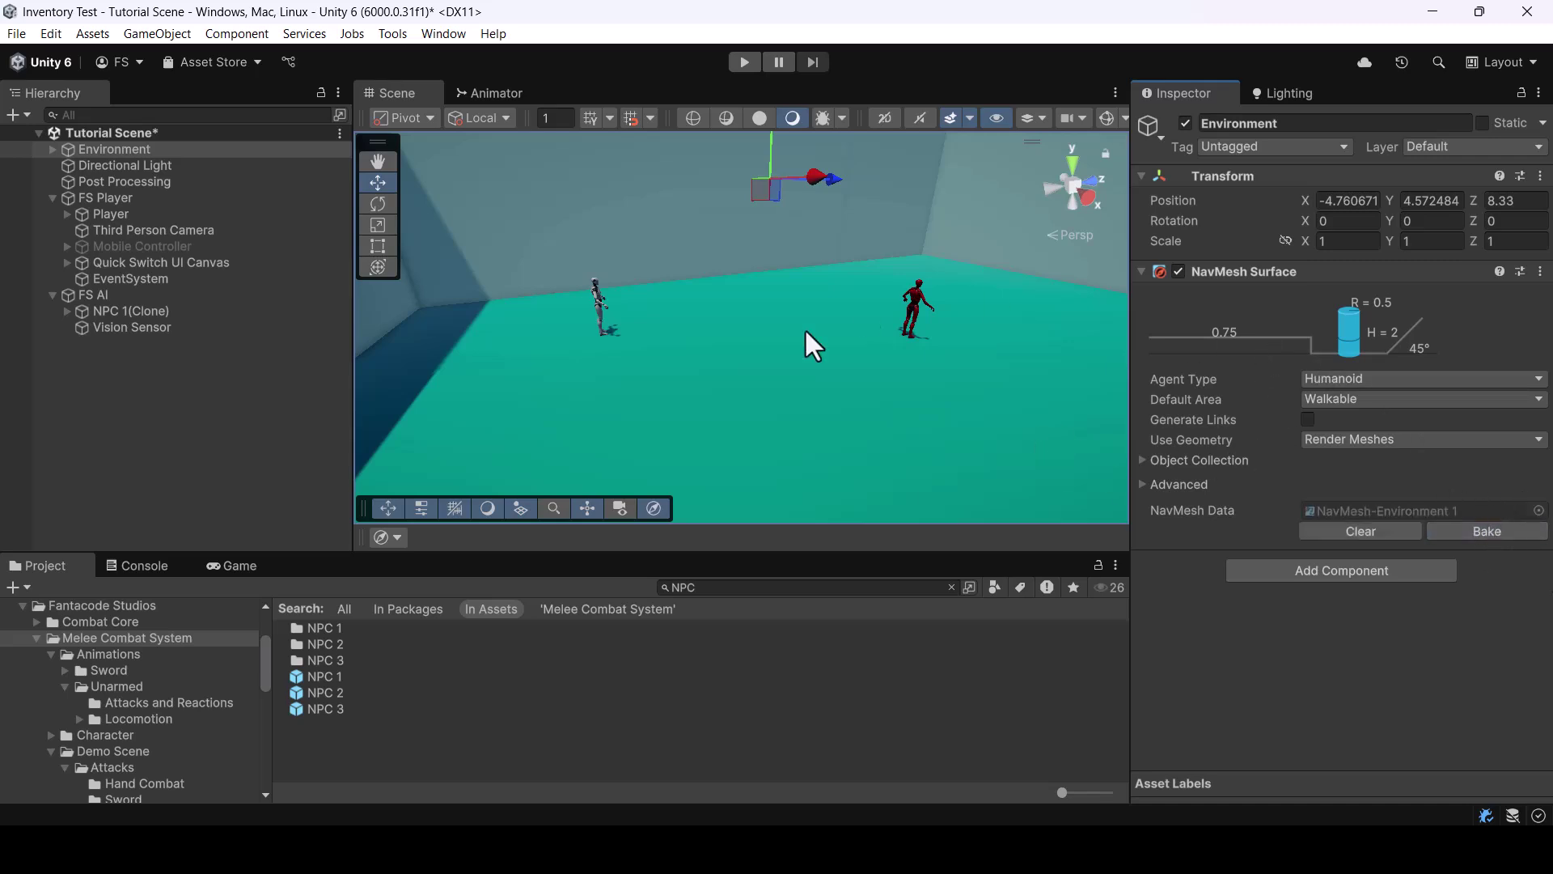
Inspect the baked navigation surface's display options and the scene with gizmos shown, then hide the gizmos again
{"action": "left_click", "coordinate": [380, 535]}
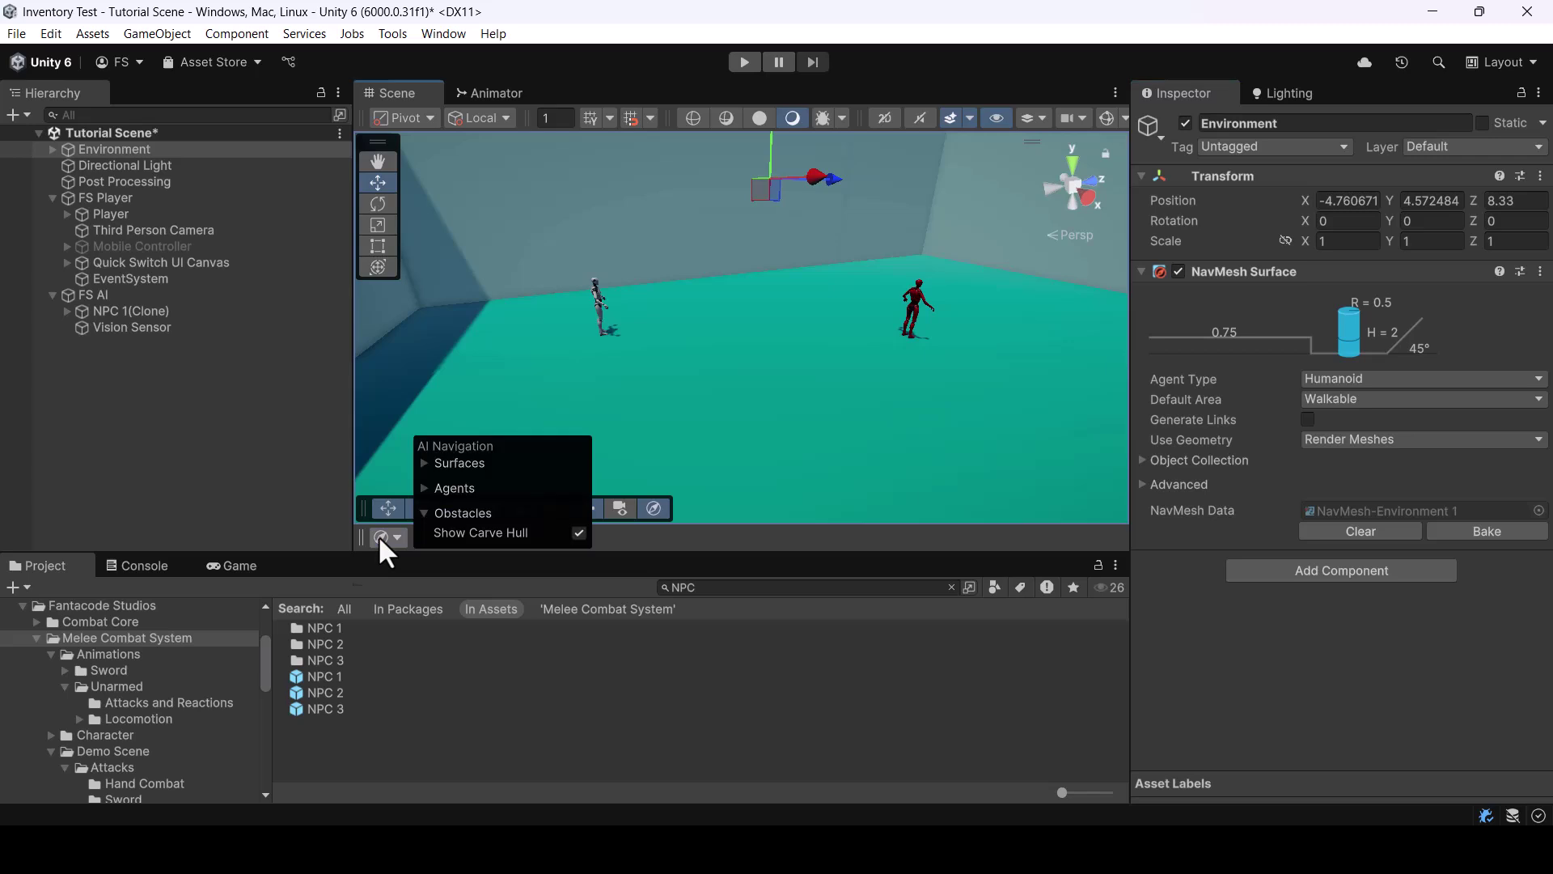
{"action": "left_click", "coordinate": [436, 464]}
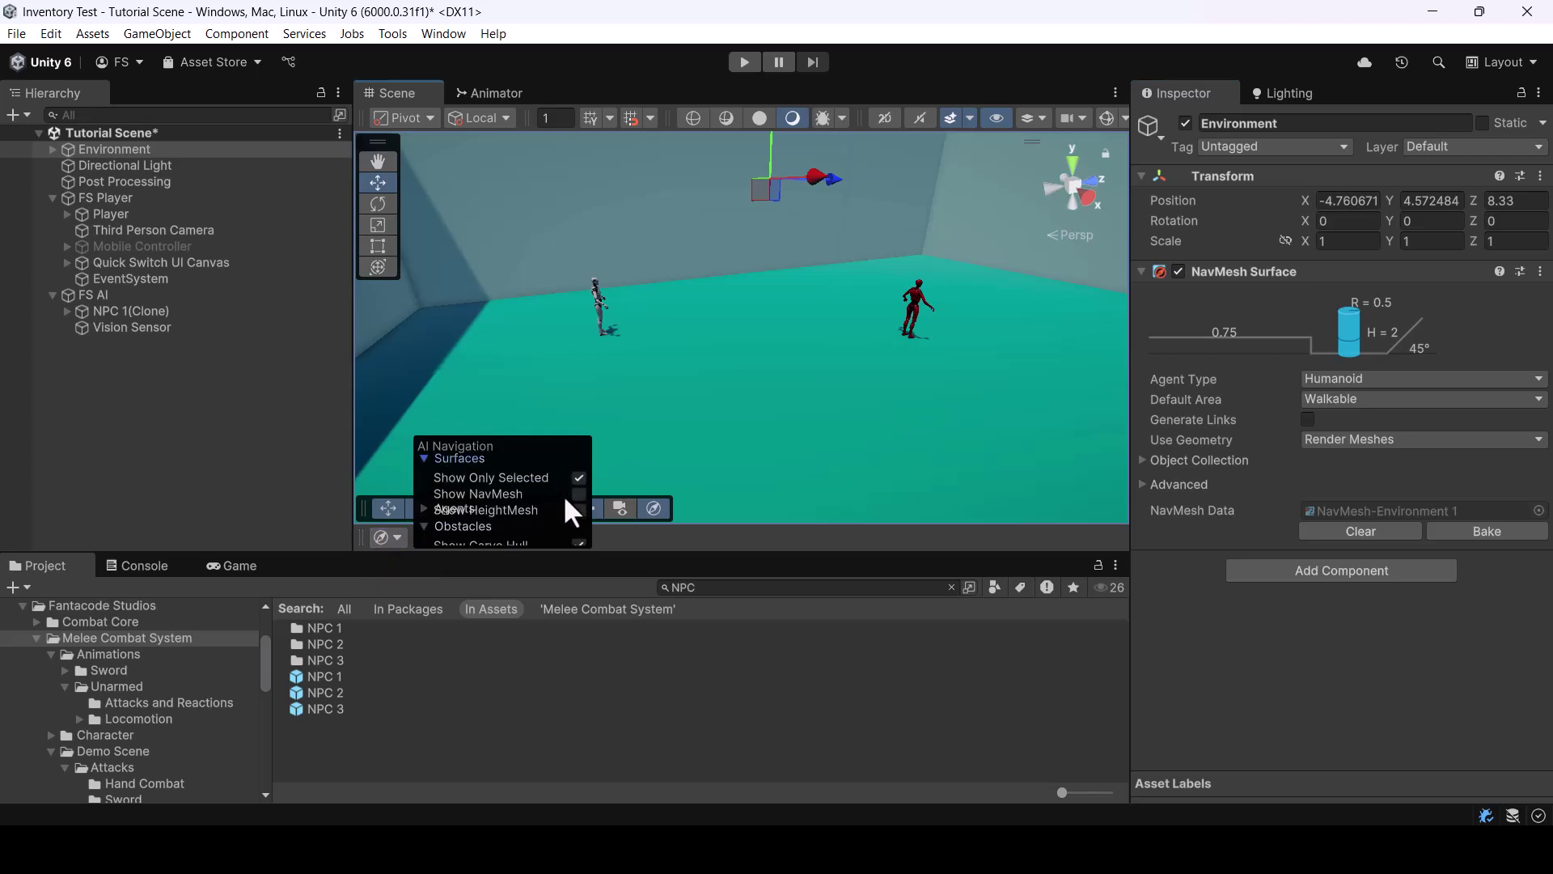
{"action": "left_click", "coordinate": [1106, 119]}
{"action": "mouse_move", "coordinate": [882, 277]}
{"action": "right_mouse_down"}
{"action": "mouse_move", "coordinate": [954, 290]}
{"action": "mouse_move", "coordinate": [861, 270]}
{"action": "mouse_move", "coordinate": [895, 264]}
{"action": "right_mouse_up"}
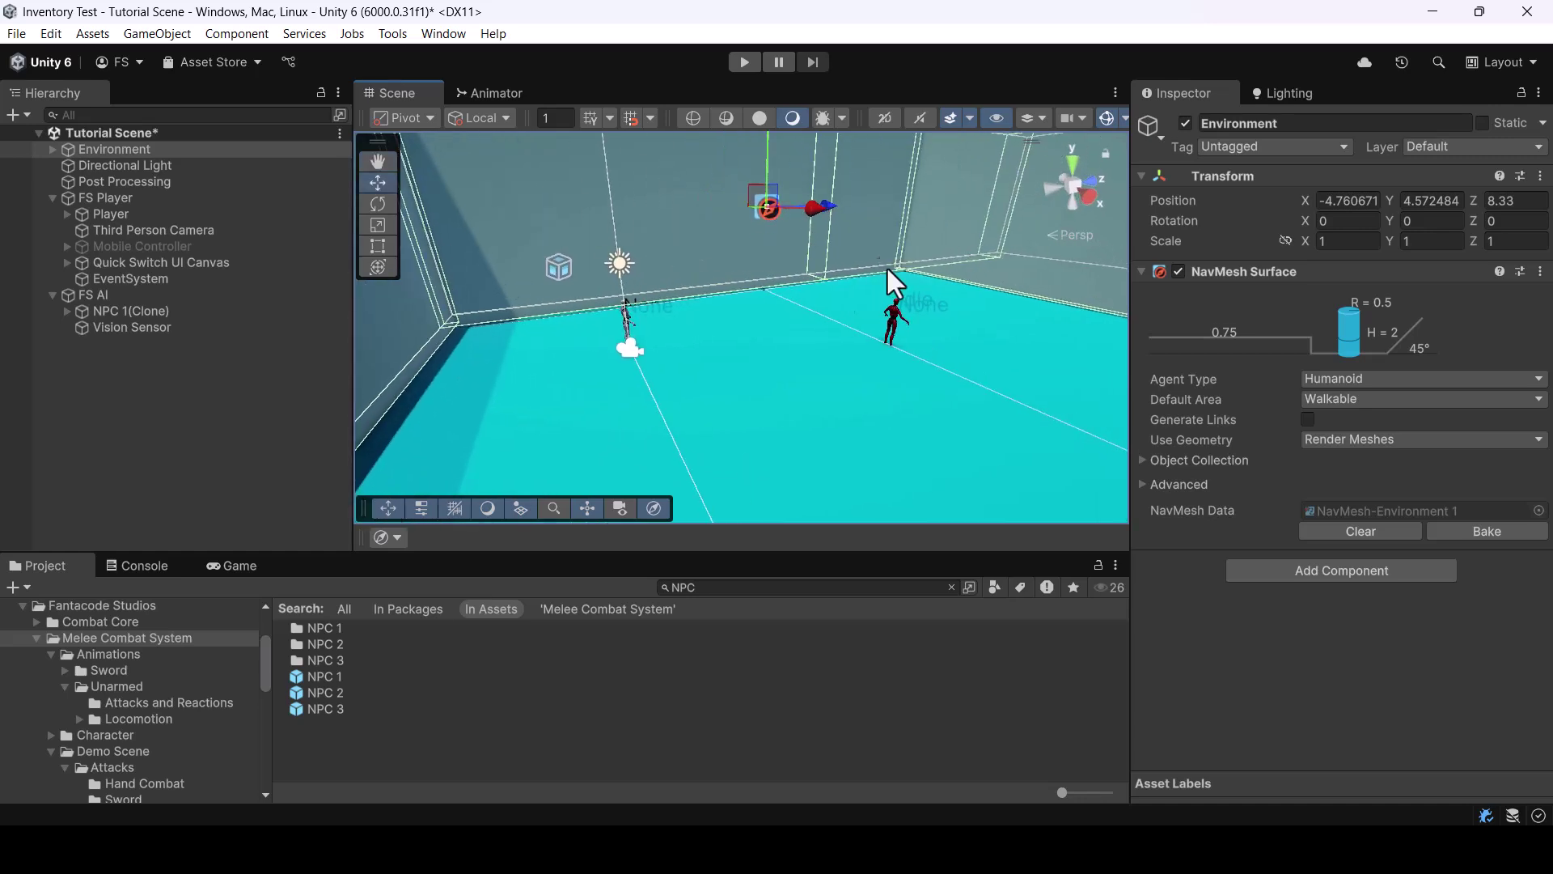
{"action": "left_click", "coordinate": [1105, 119]}
Save the tutorial scene and deselect the Environment object
{"action": "key", "text": "ctrl+s"}
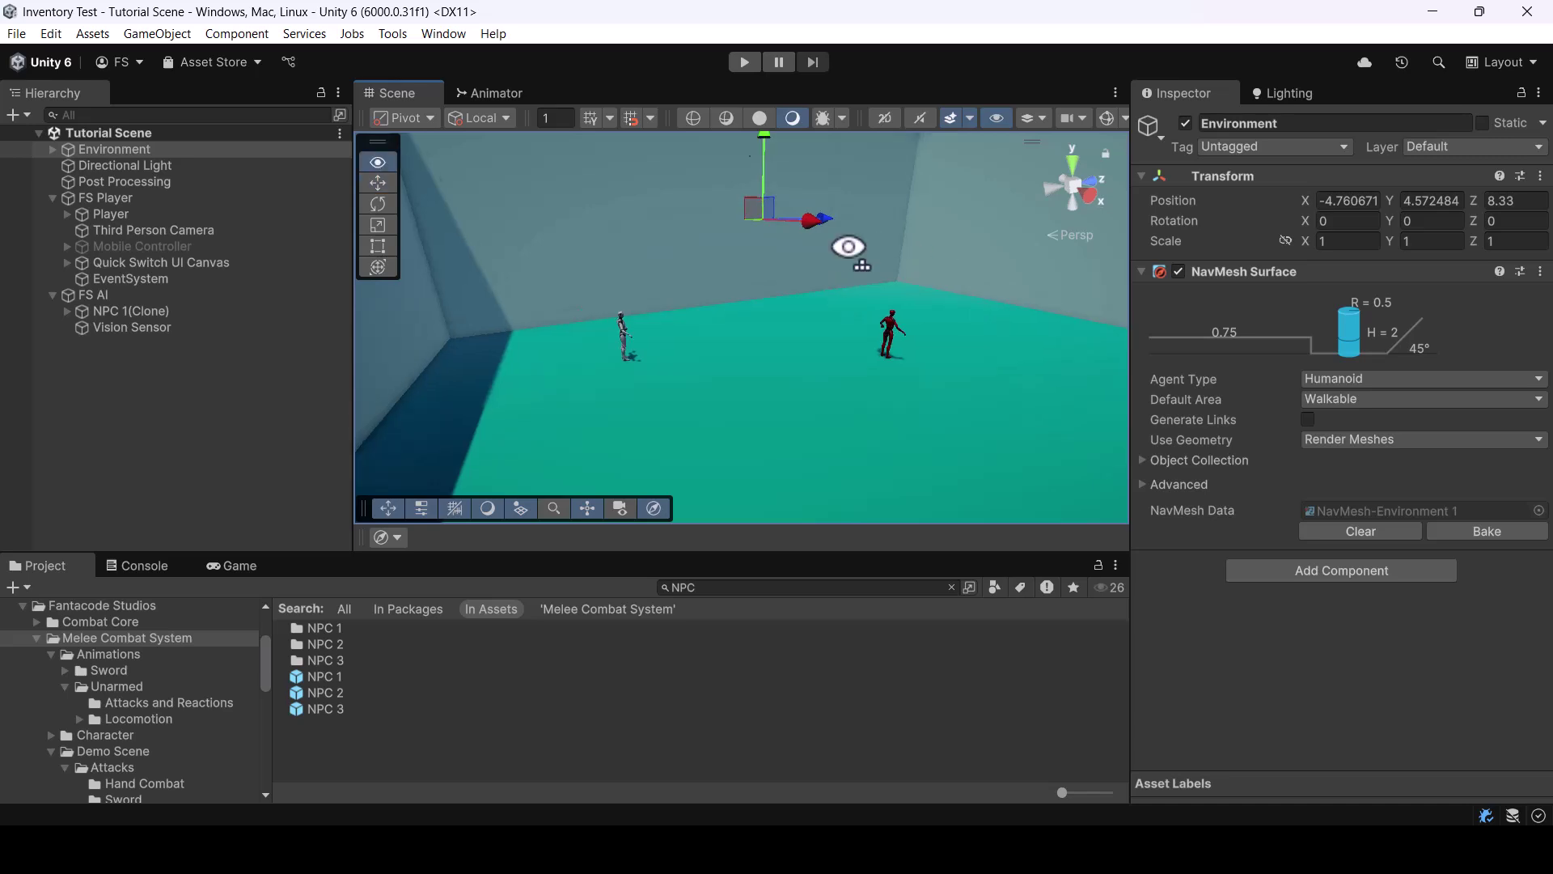
{"action": "scroll", "coordinate": [839, 279], "scroll_direction": "down", "scroll_amount": 3}
{"action": "left_click", "coordinate": [282, 433]}
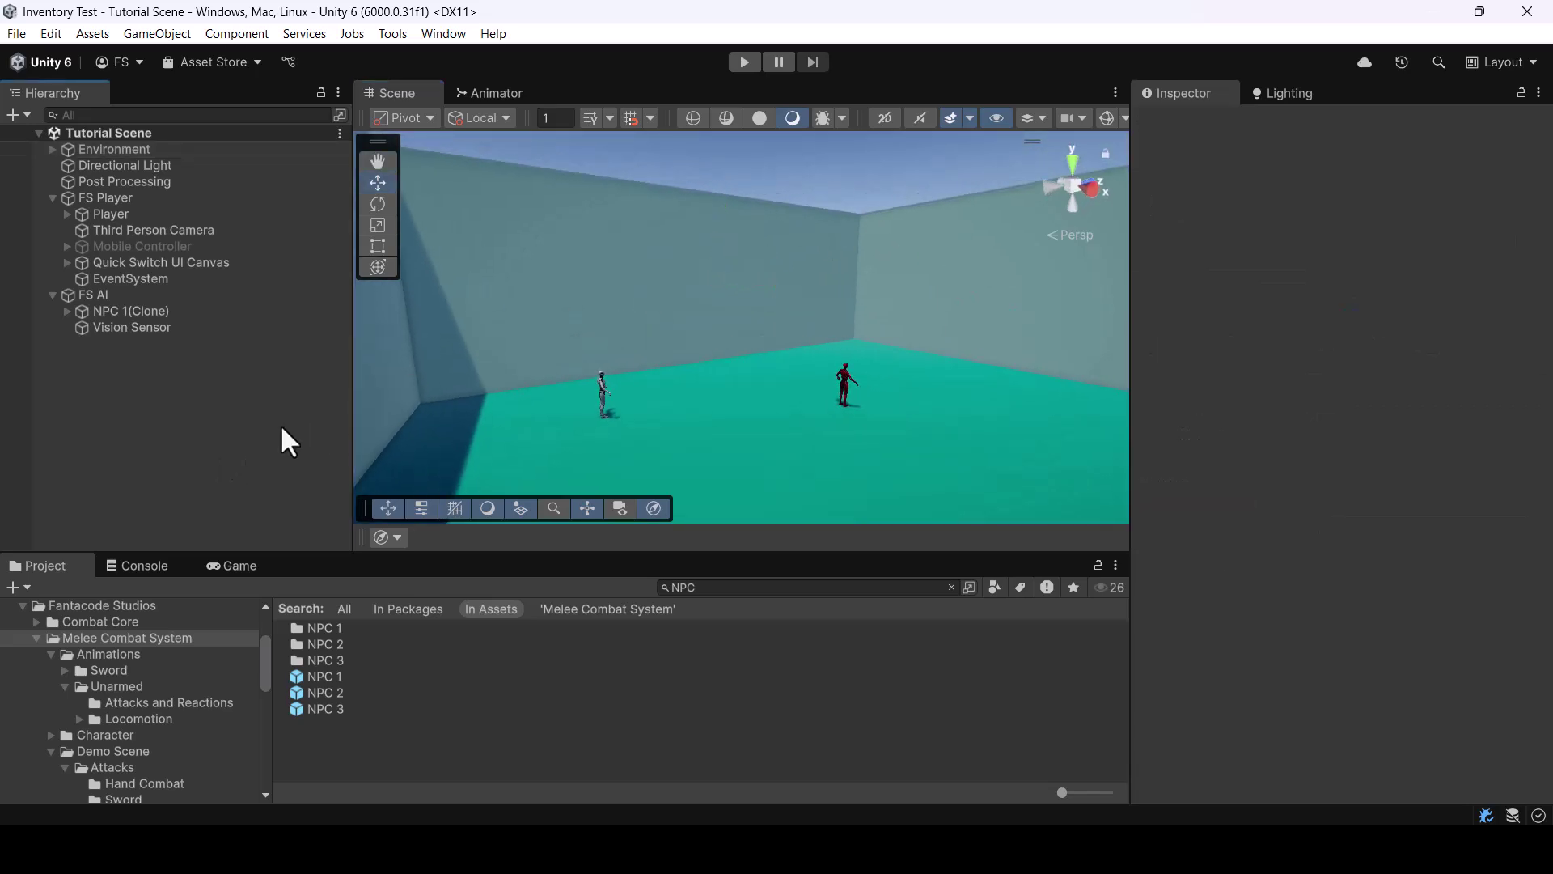
Play-test the scene by running the player toward the red enemy and attacking it, and stop play mode
{"action": "left_click", "coordinate": [746, 65]}
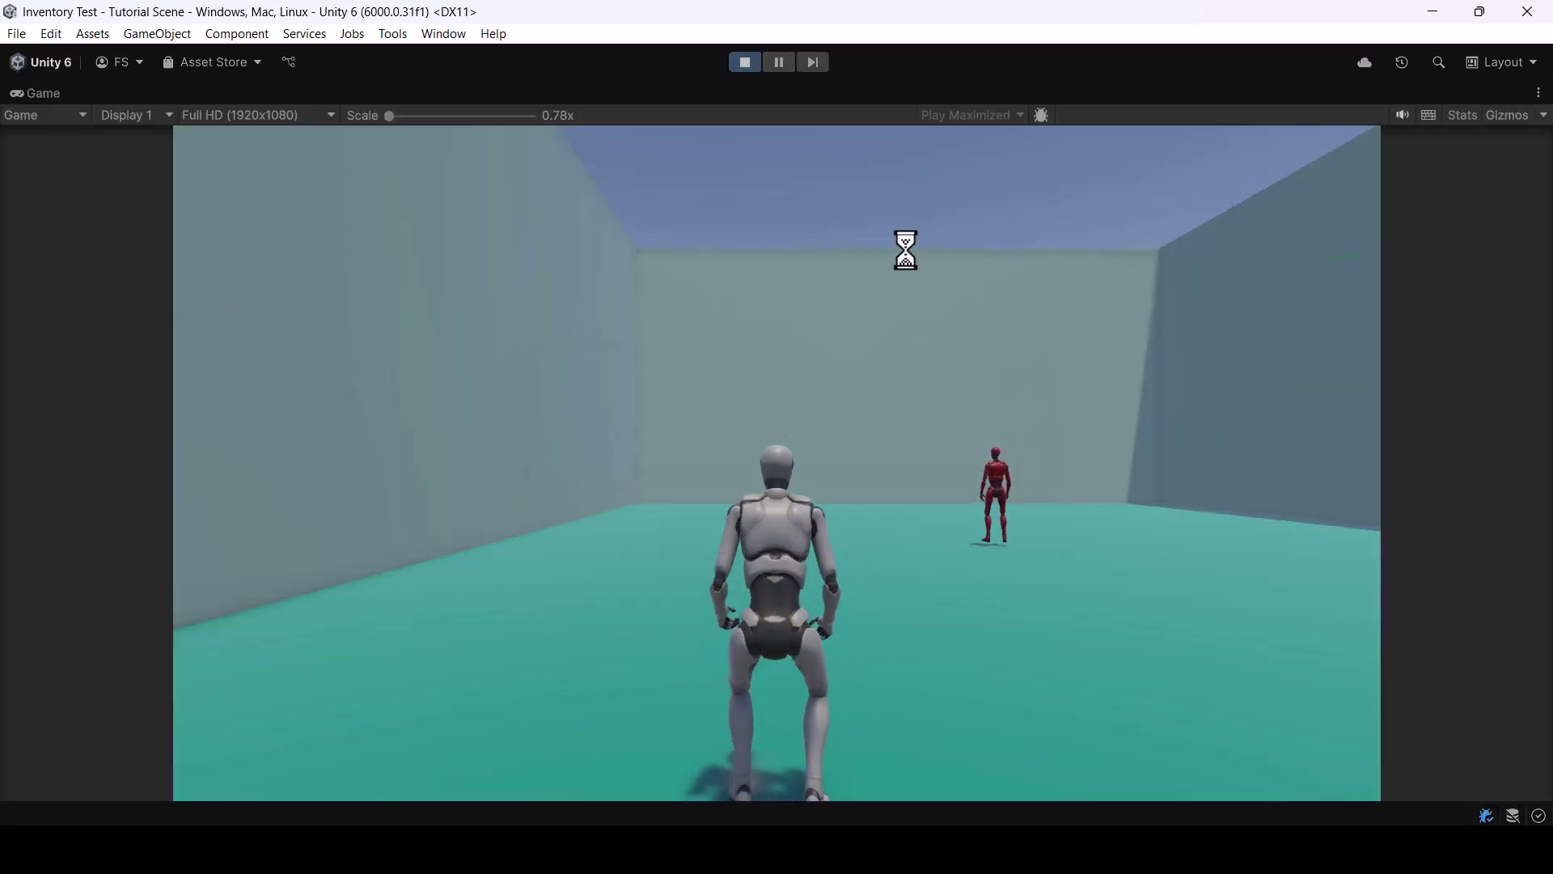
{"action": "key", "text": "w"}
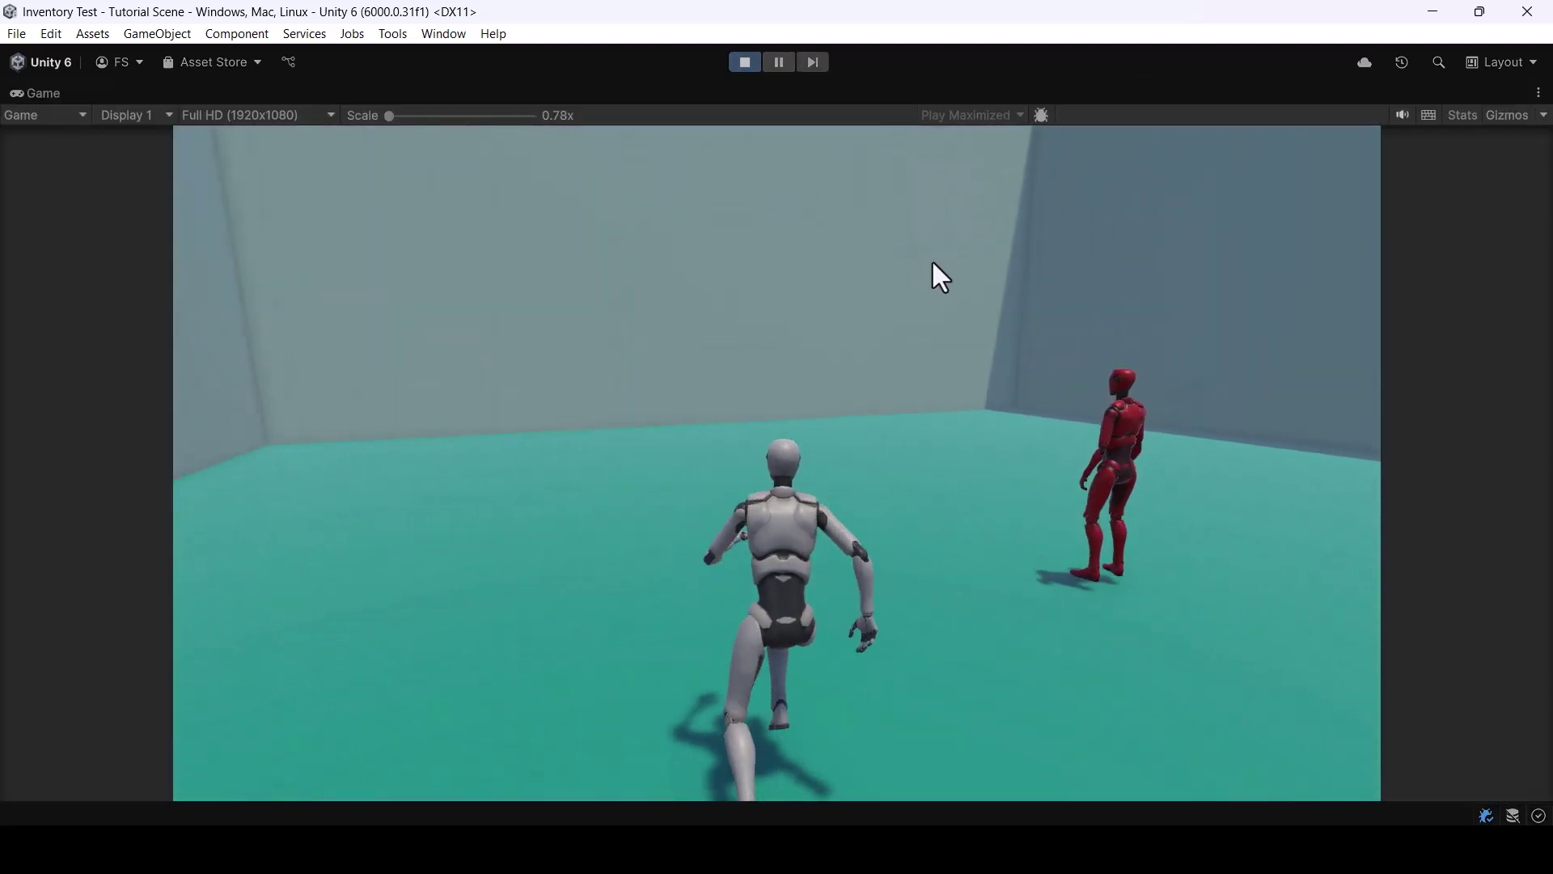
{"action": "key", "text": "w"}
{"action": "left_click", "coordinate": [1220, 274]}
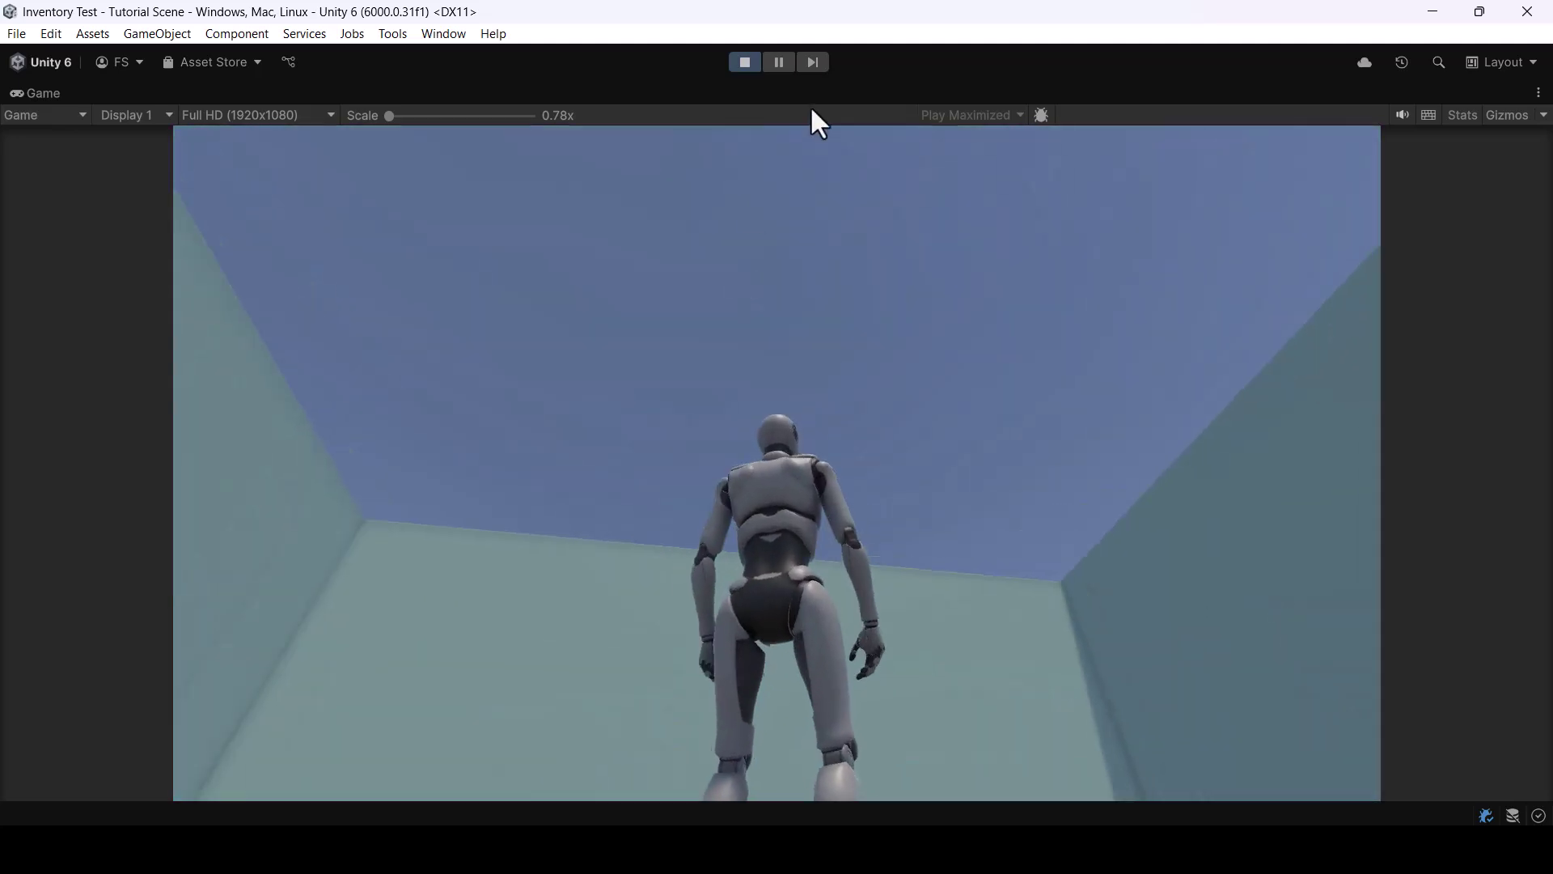
{"action": "left_click", "coordinate": [748, 63]}
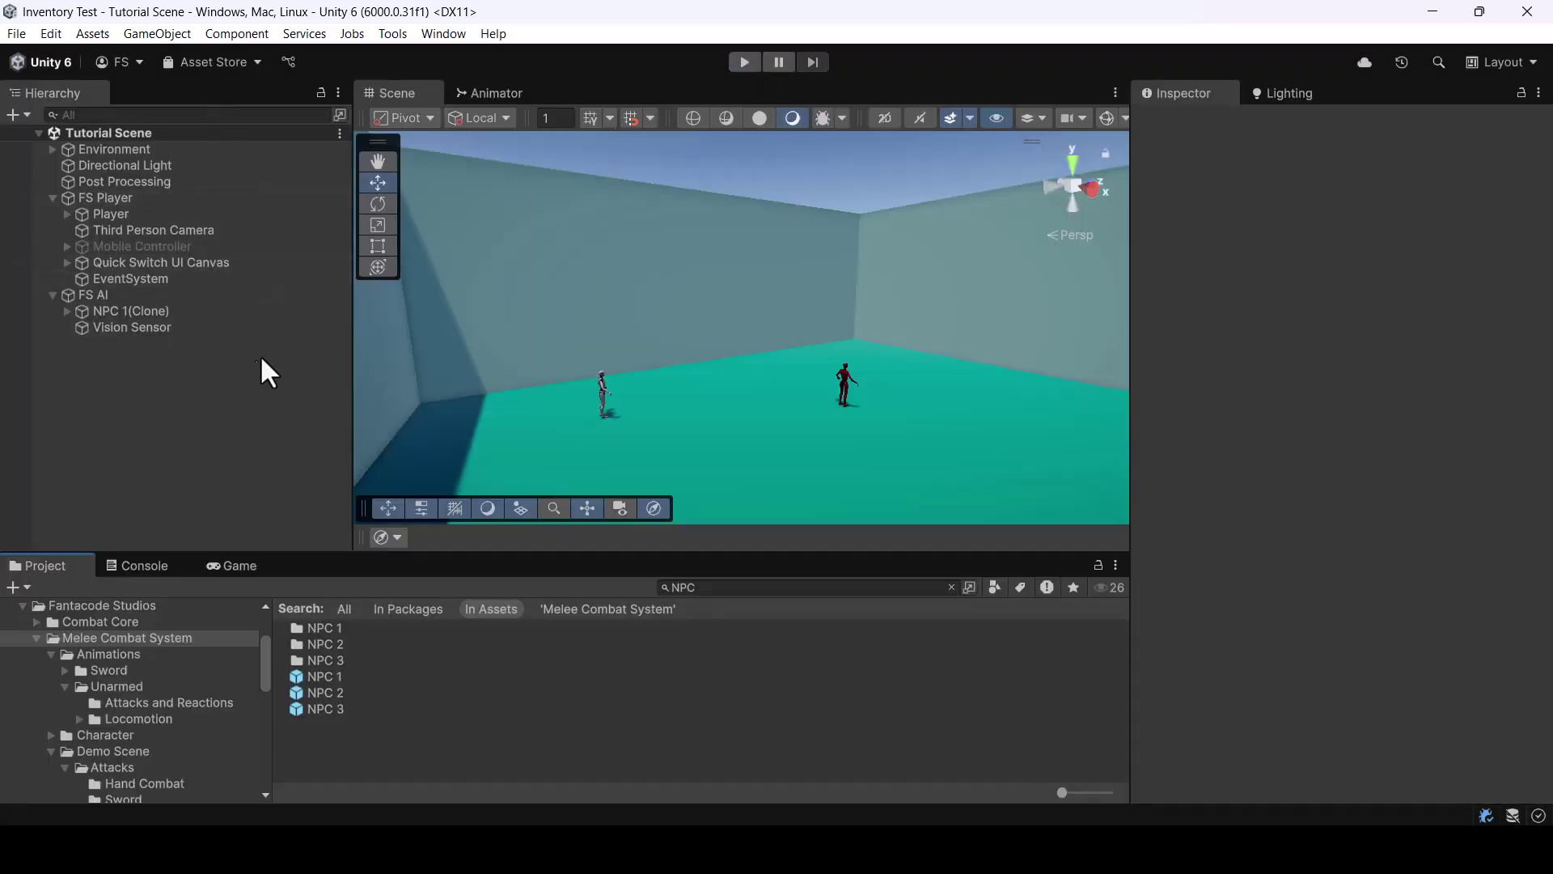
Examine the FS AI enemy's combat components, in particular the Max Health setting of its Damagable script
{"action": "left_click", "coordinate": [112, 296]}
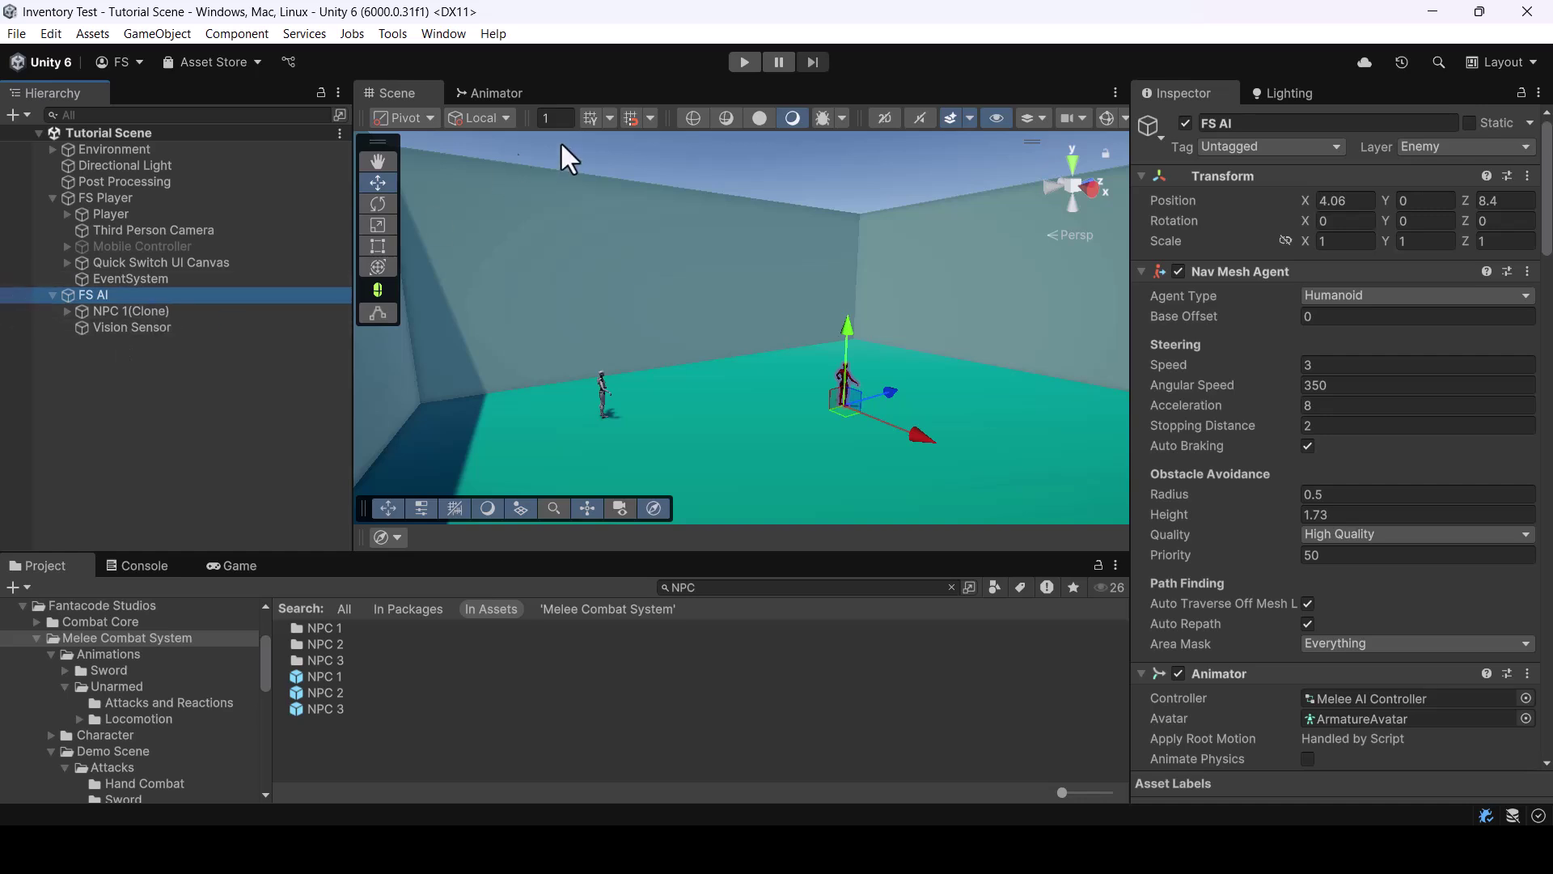
{"action": "left_click", "coordinate": [1548, 214]}
{"action": "scroll", "coordinate": [1182, 486], "scroll_direction": "down", "scroll_amount": 15}
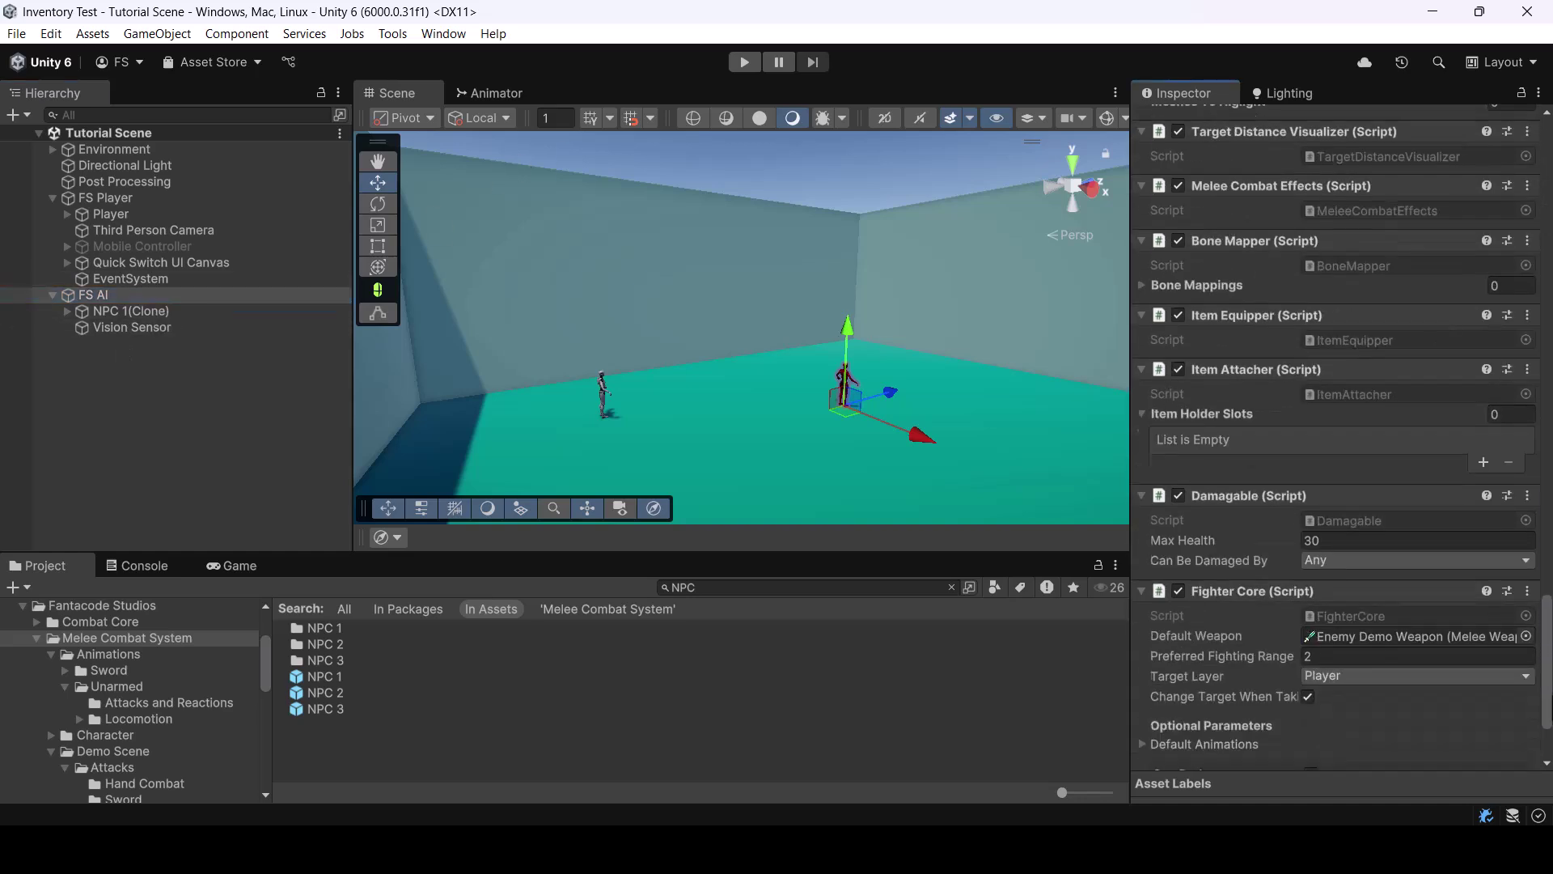
{"action": "scroll", "coordinate": [1181, 485], "scroll_direction": "up", "scroll_amount": 2}
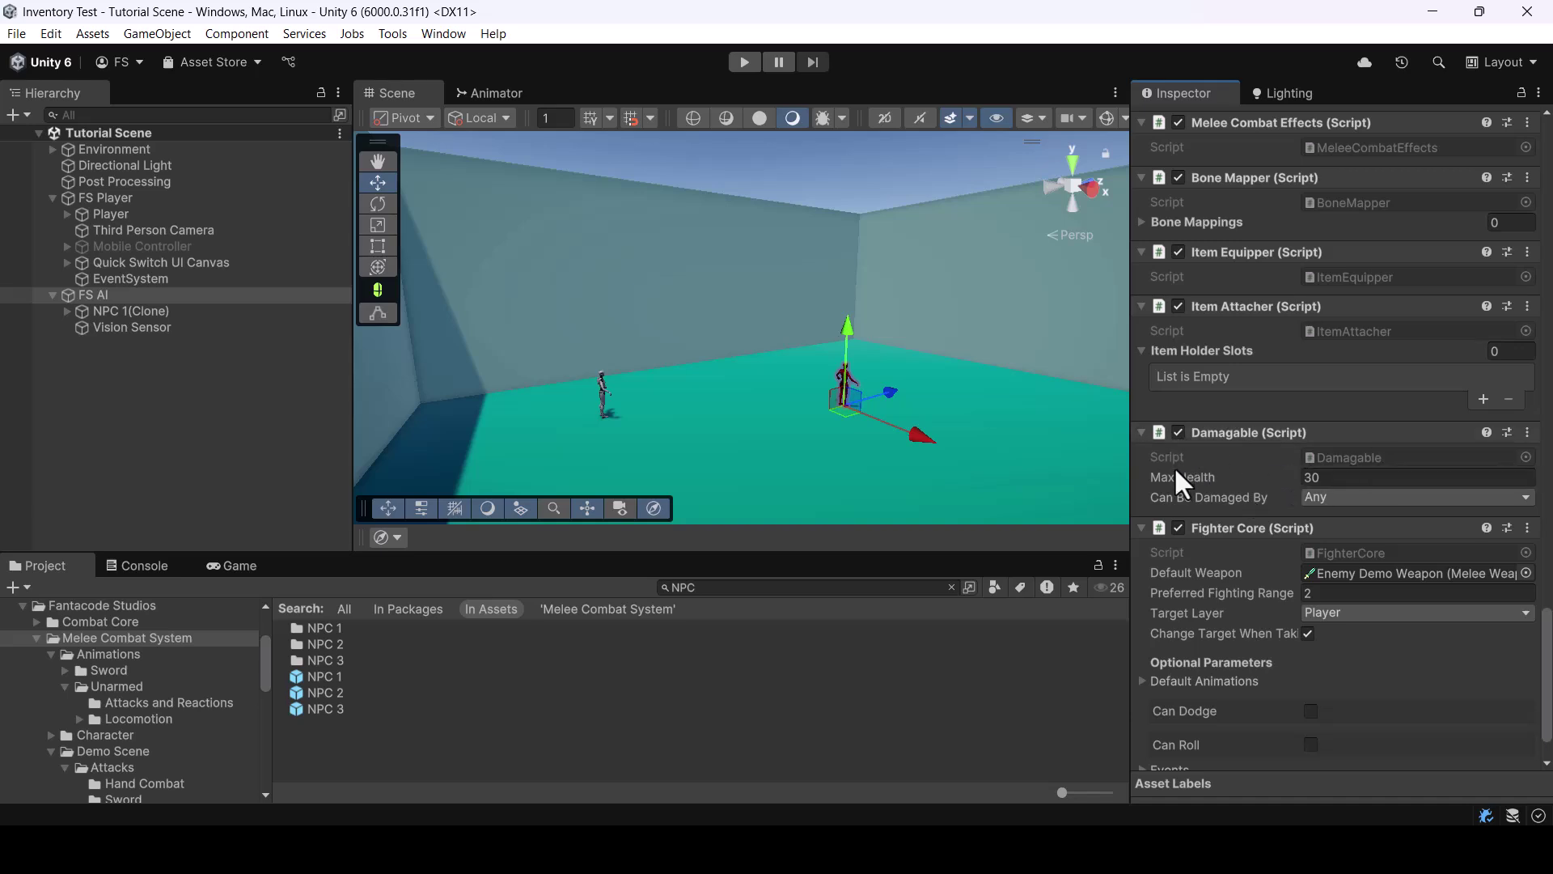
{"action": "mouse_move", "coordinate": [1177, 474]}
{"action": "left_mouse_down"}
{"action": "mouse_move", "coordinate": [1124, 473]}
{"action": "mouse_move", "coordinate": [1217, 474]}
{"action": "left_mouse_up"}
{"action": "key", "text": "ctrl+z"}
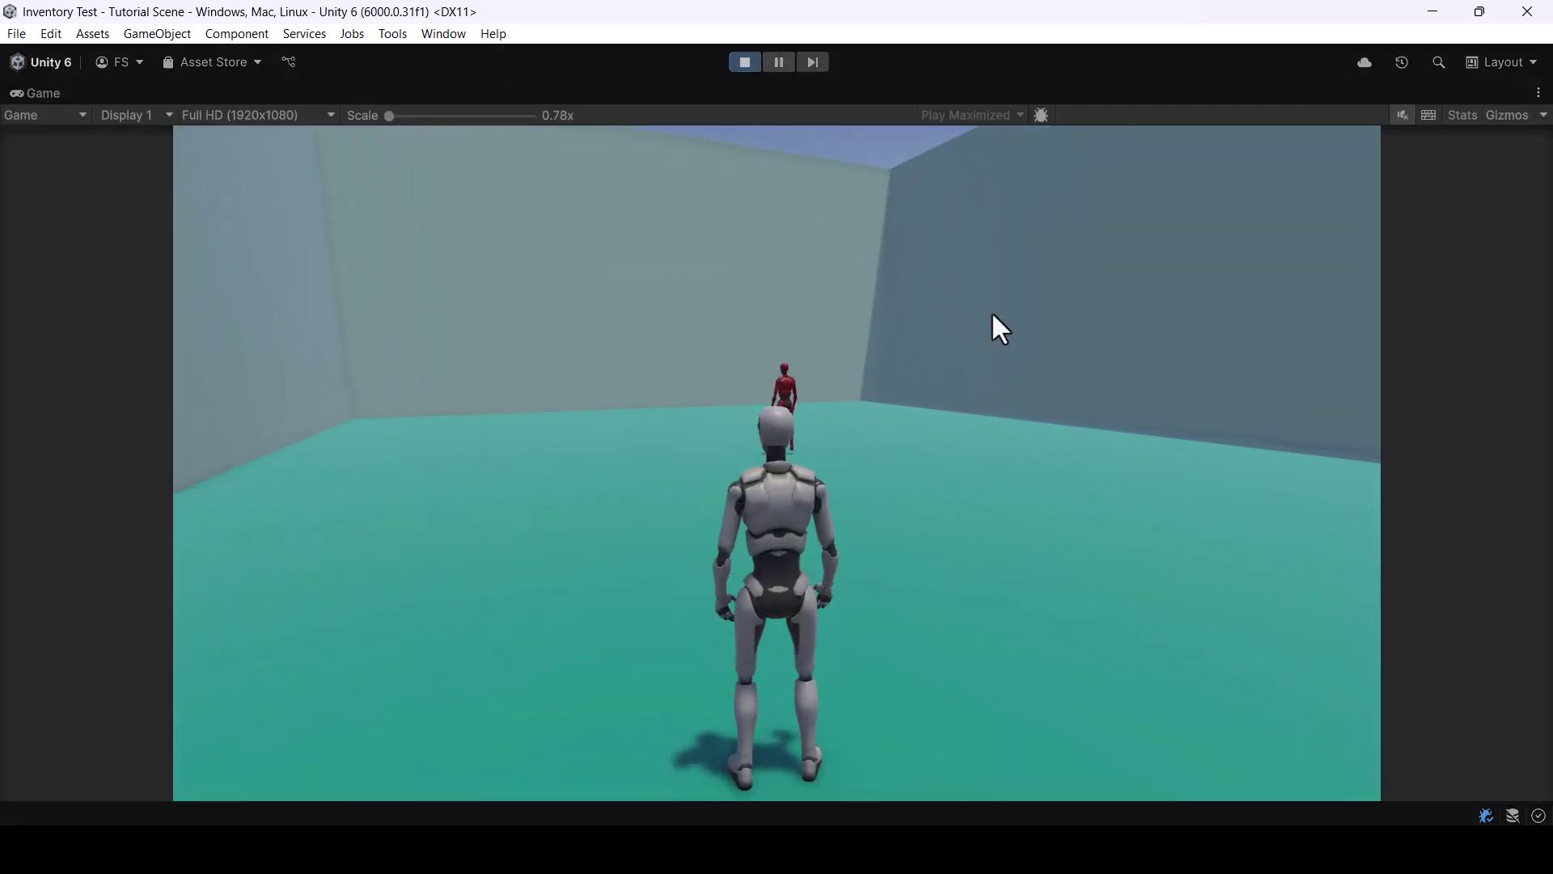
Play-test the melee combat again by running up to the enemy, attacking it, and circling around it before stopping play mode
{"action": "key", "text": "w"}
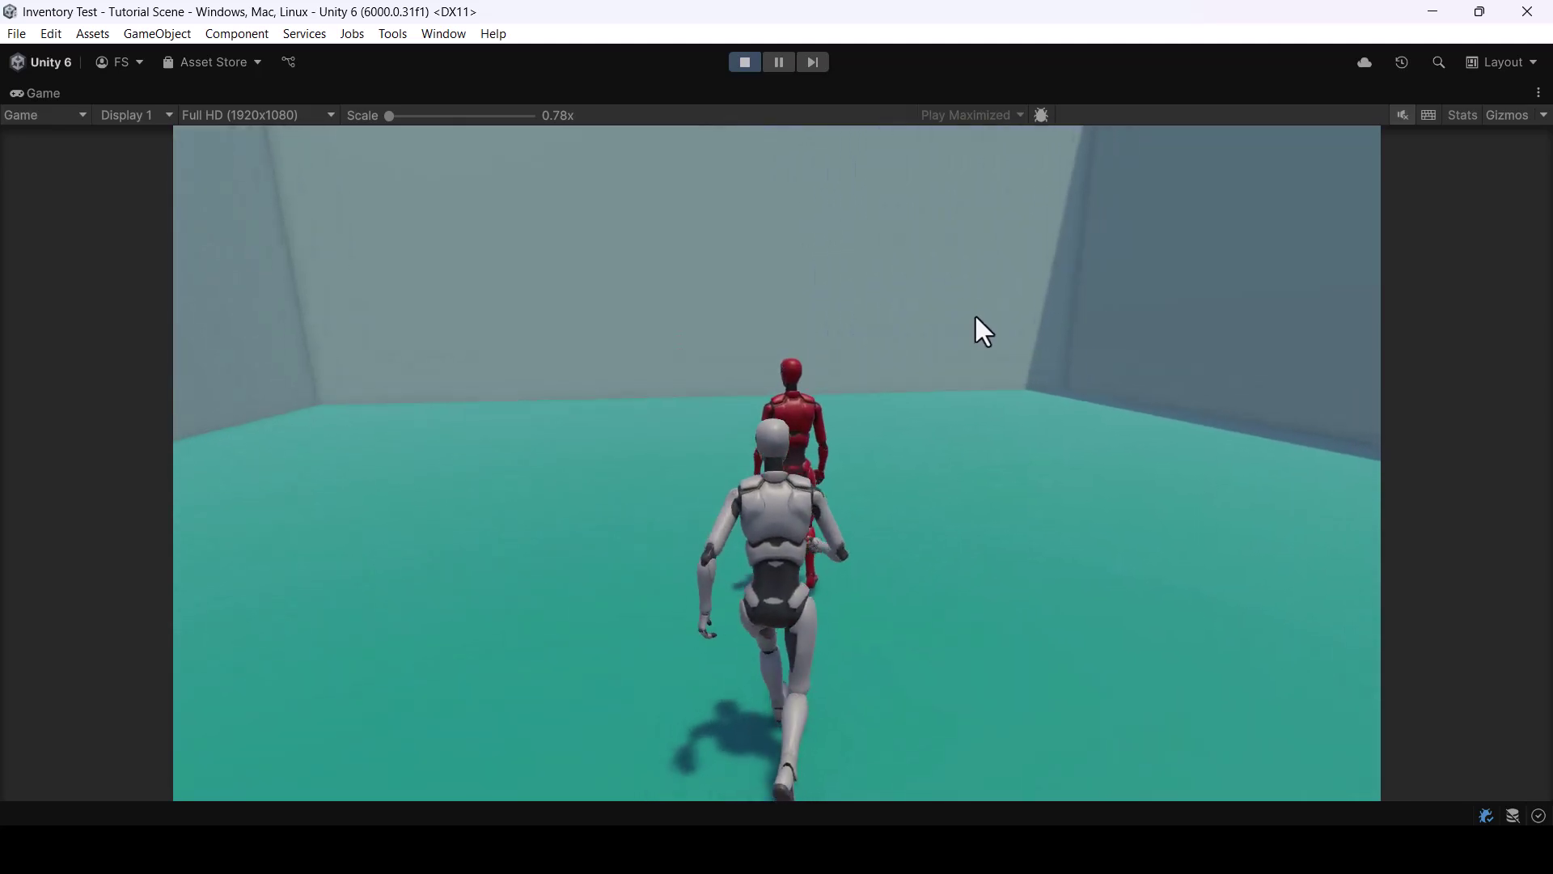
{"action": "left_click", "coordinate": [992, 322]}
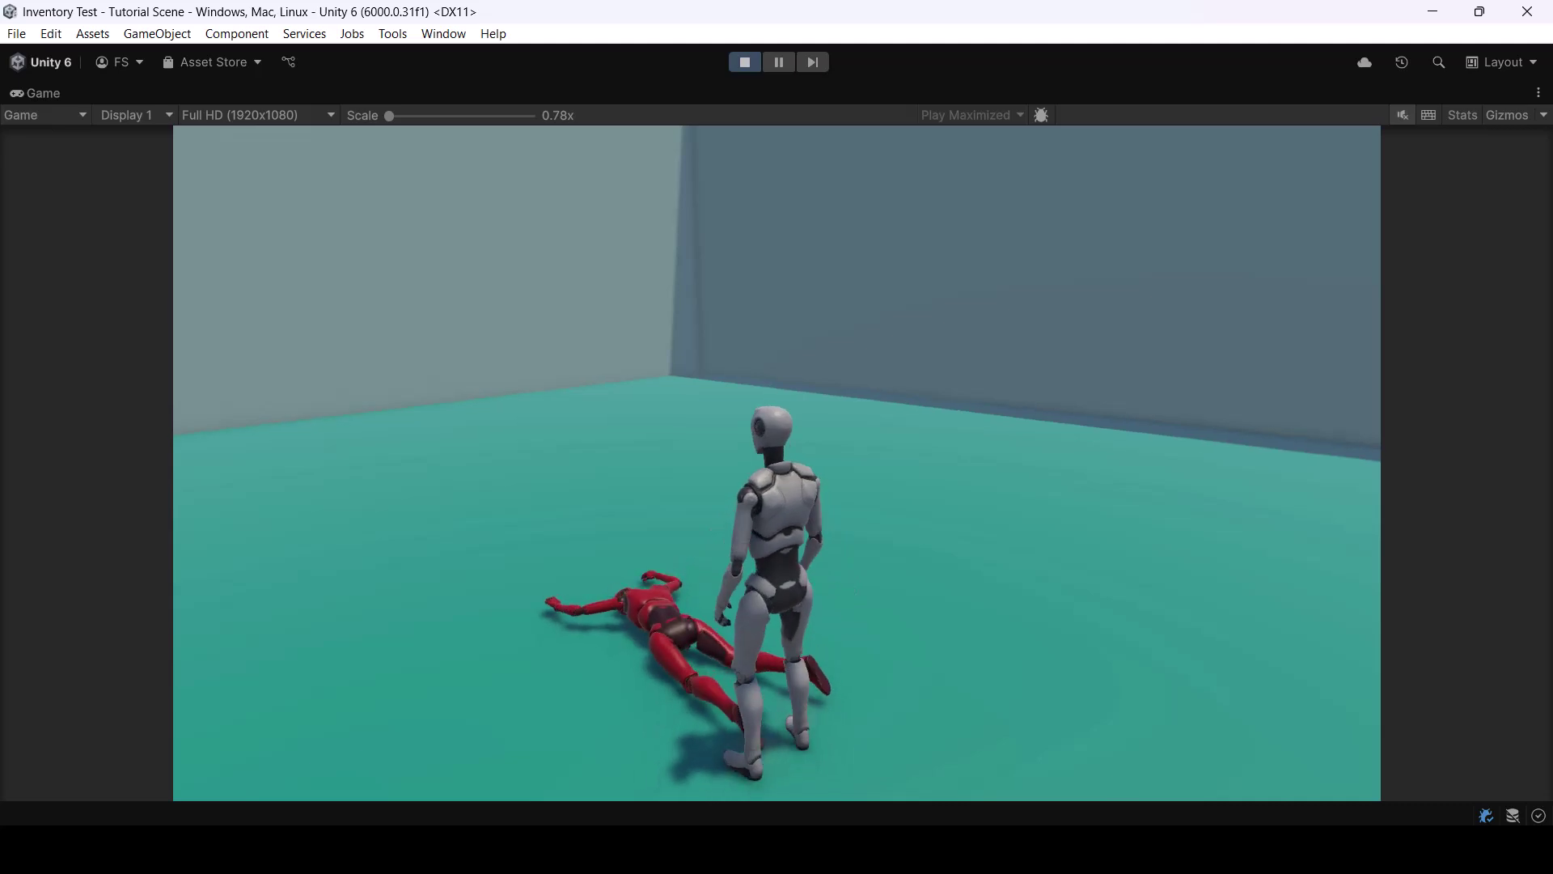
{"action": "key", "text": "a"}
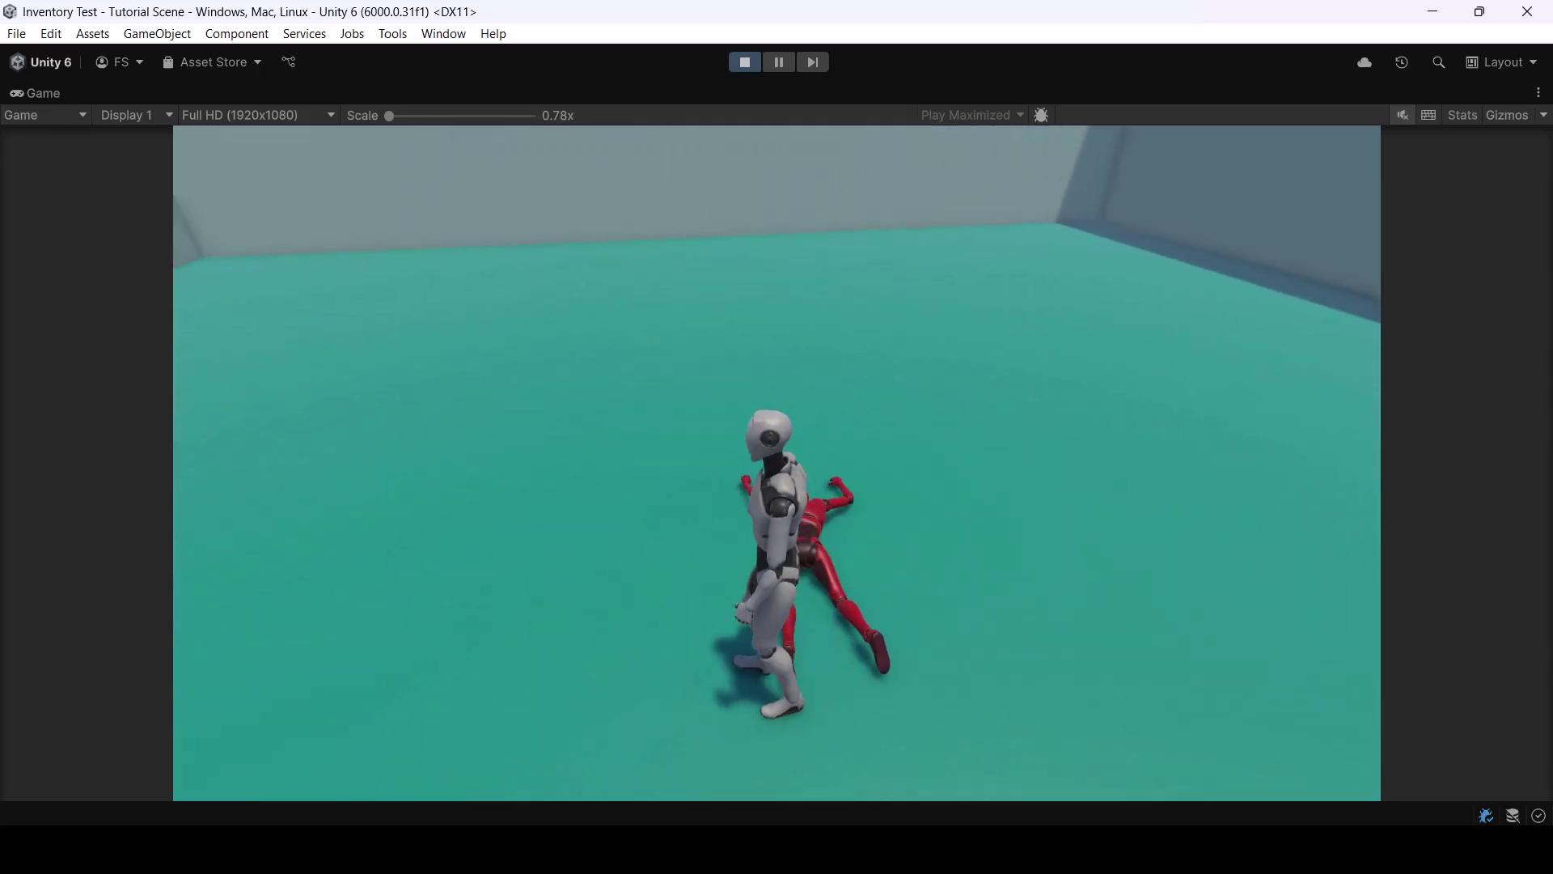
{"action": "key", "text": "w"}
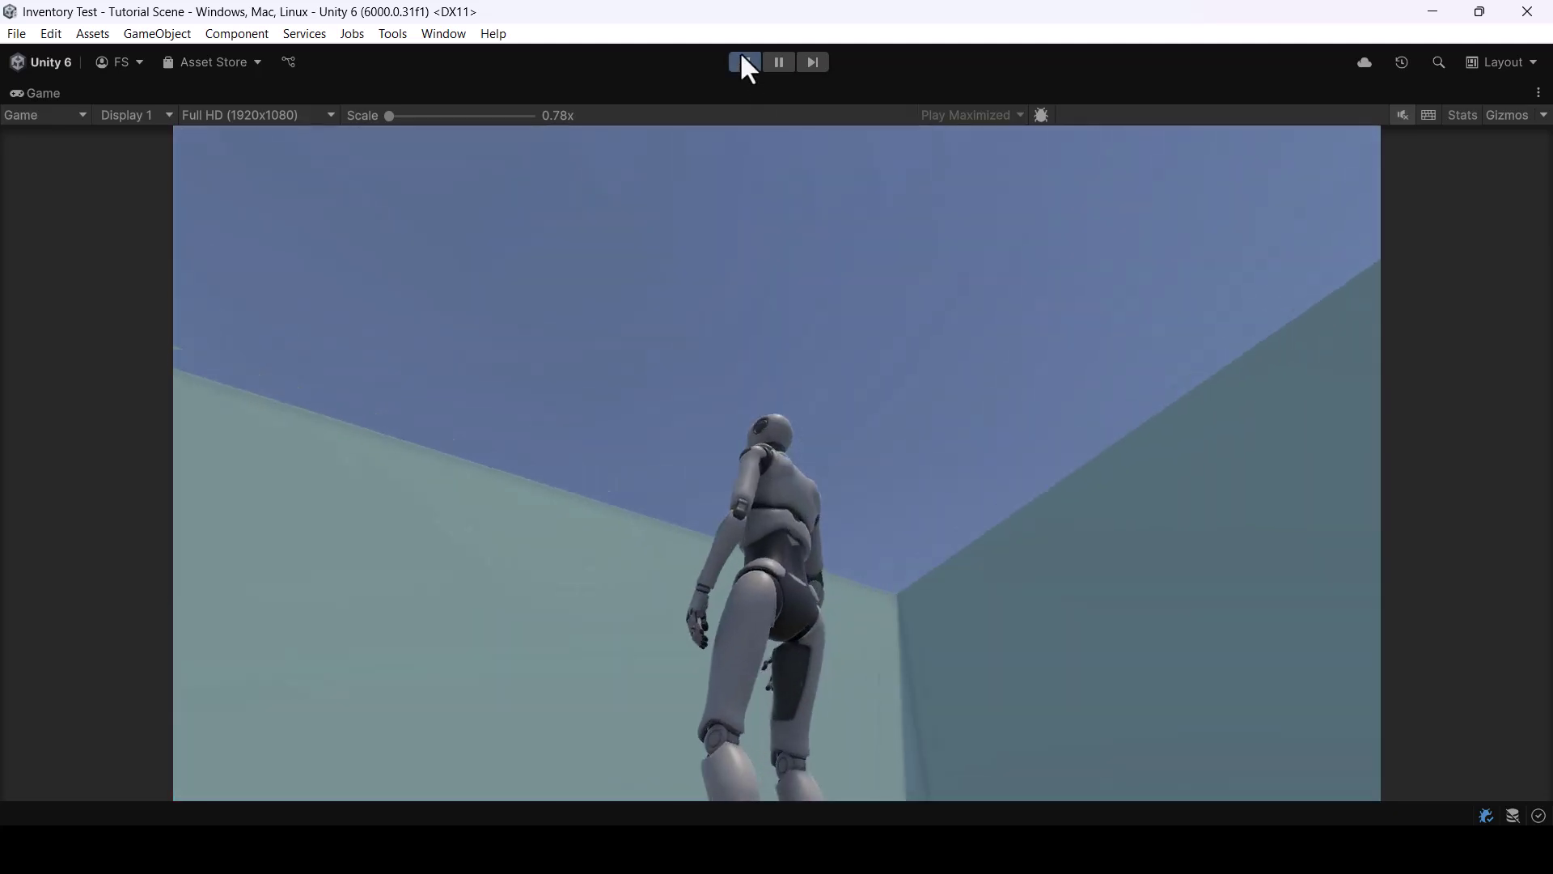
{"action": "left_click", "coordinate": [746, 62]}
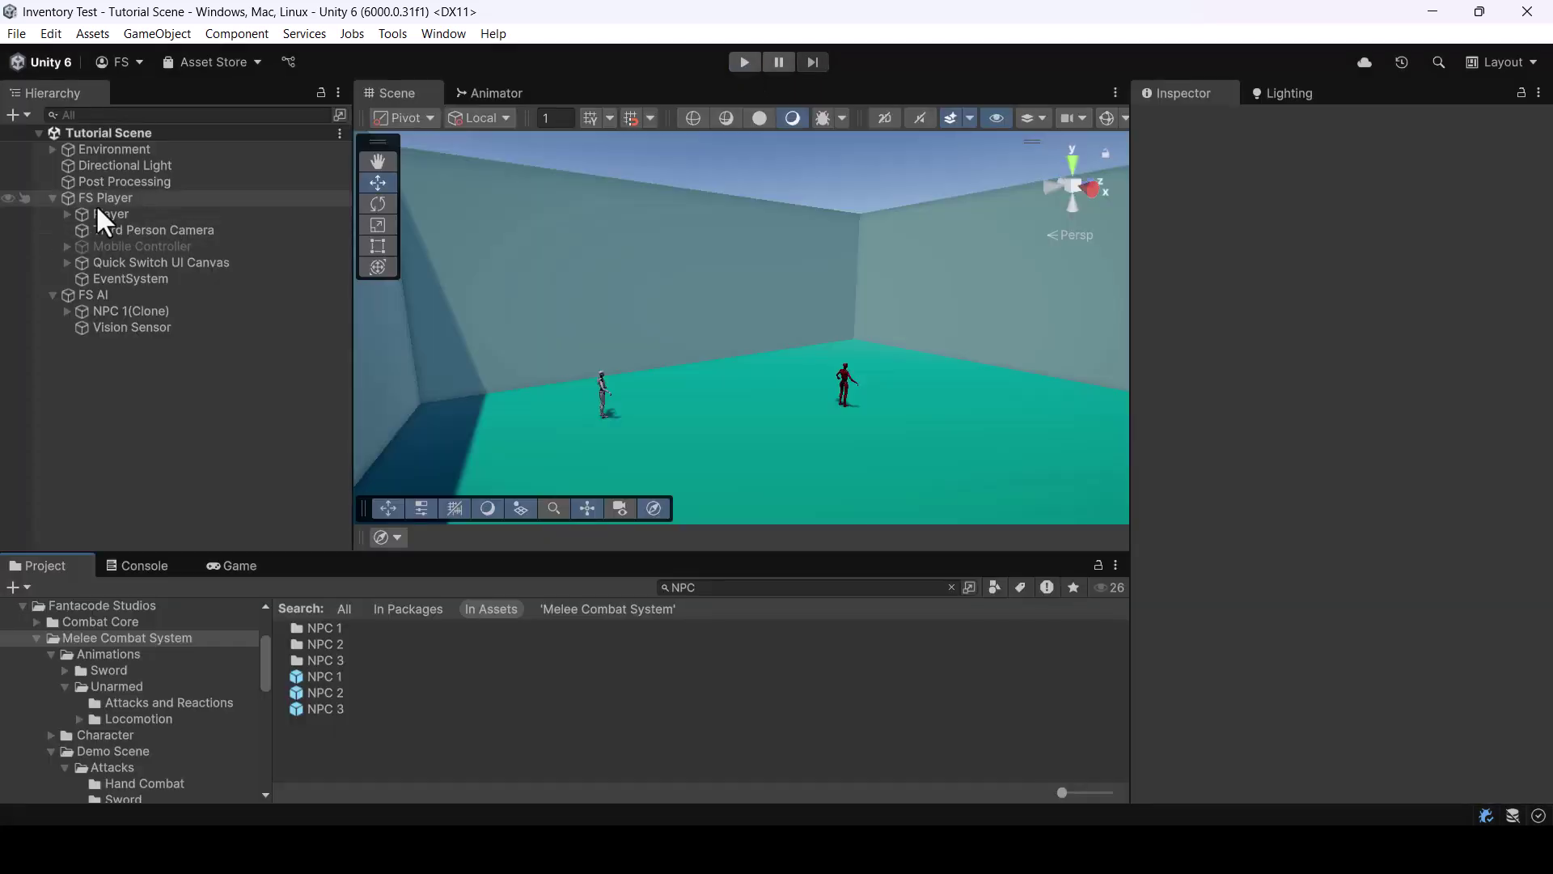
Find the default weapon in the Player's Fighter Core script and open the Demo Weapon asset
{"action": "left_click", "coordinate": [101, 214]}
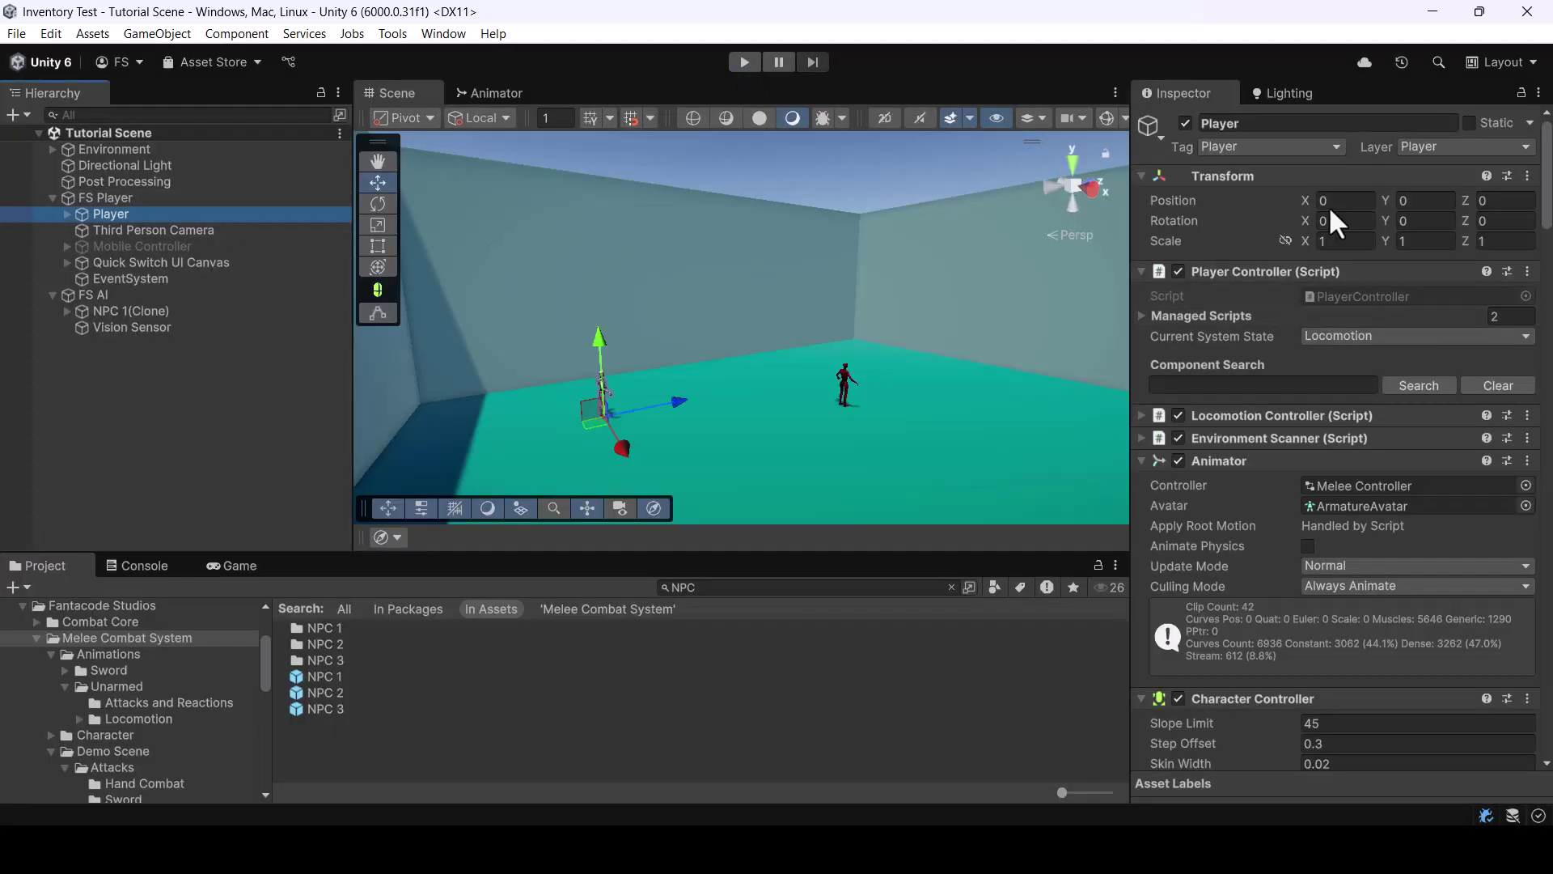
{"action": "left_click_drag", "start_coordinate": [1544, 184], "coordinate": [1548, 673]}
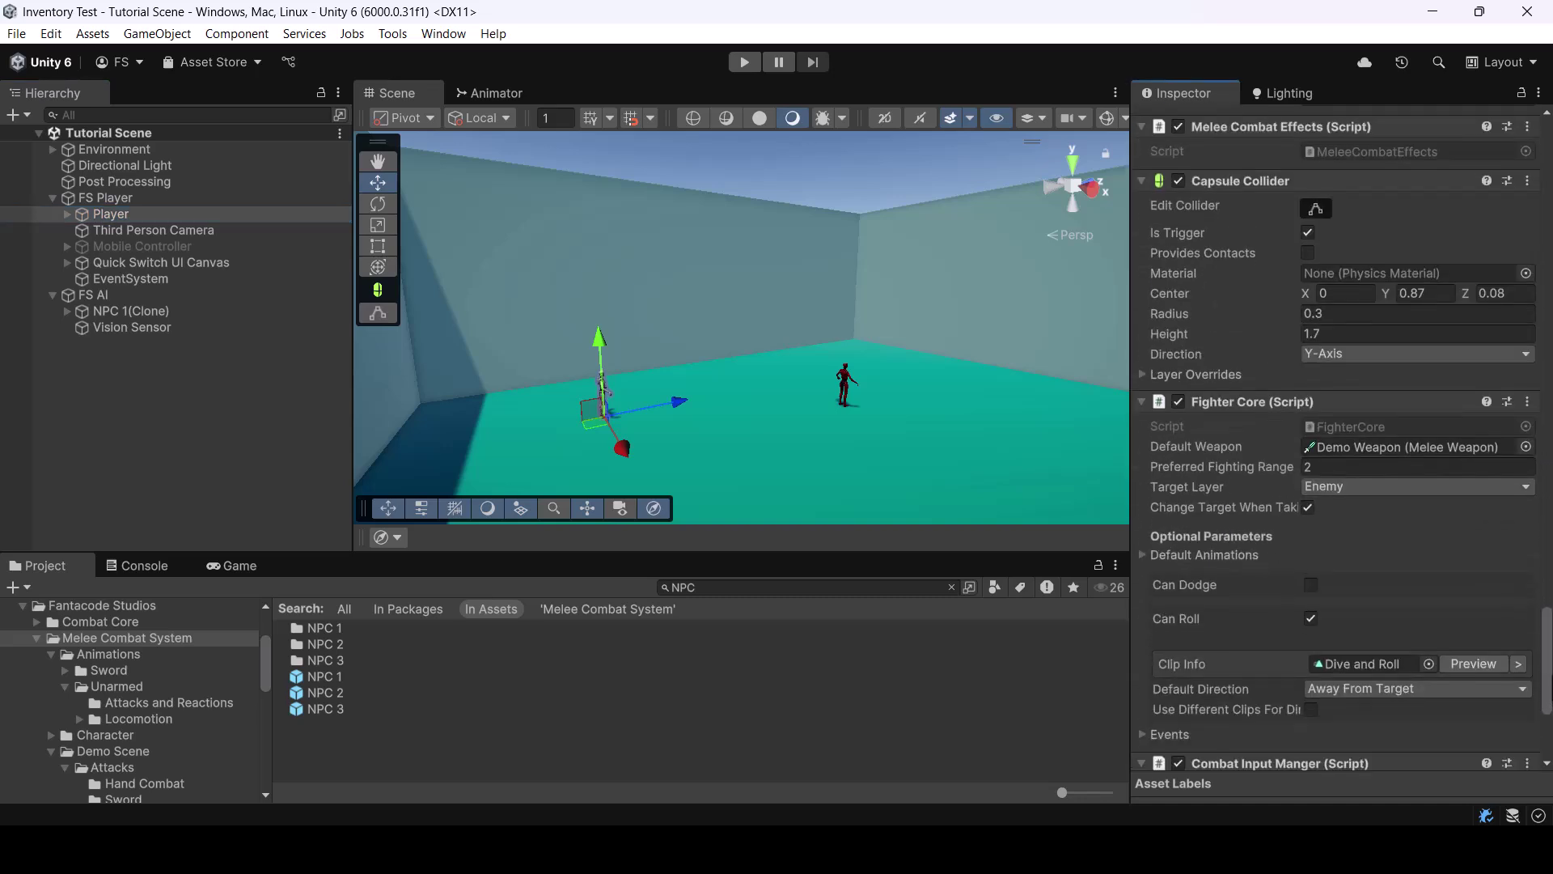
{"action": "scroll", "coordinate": [1521, 494], "scroll_direction": "down", "scroll_amount": 1}
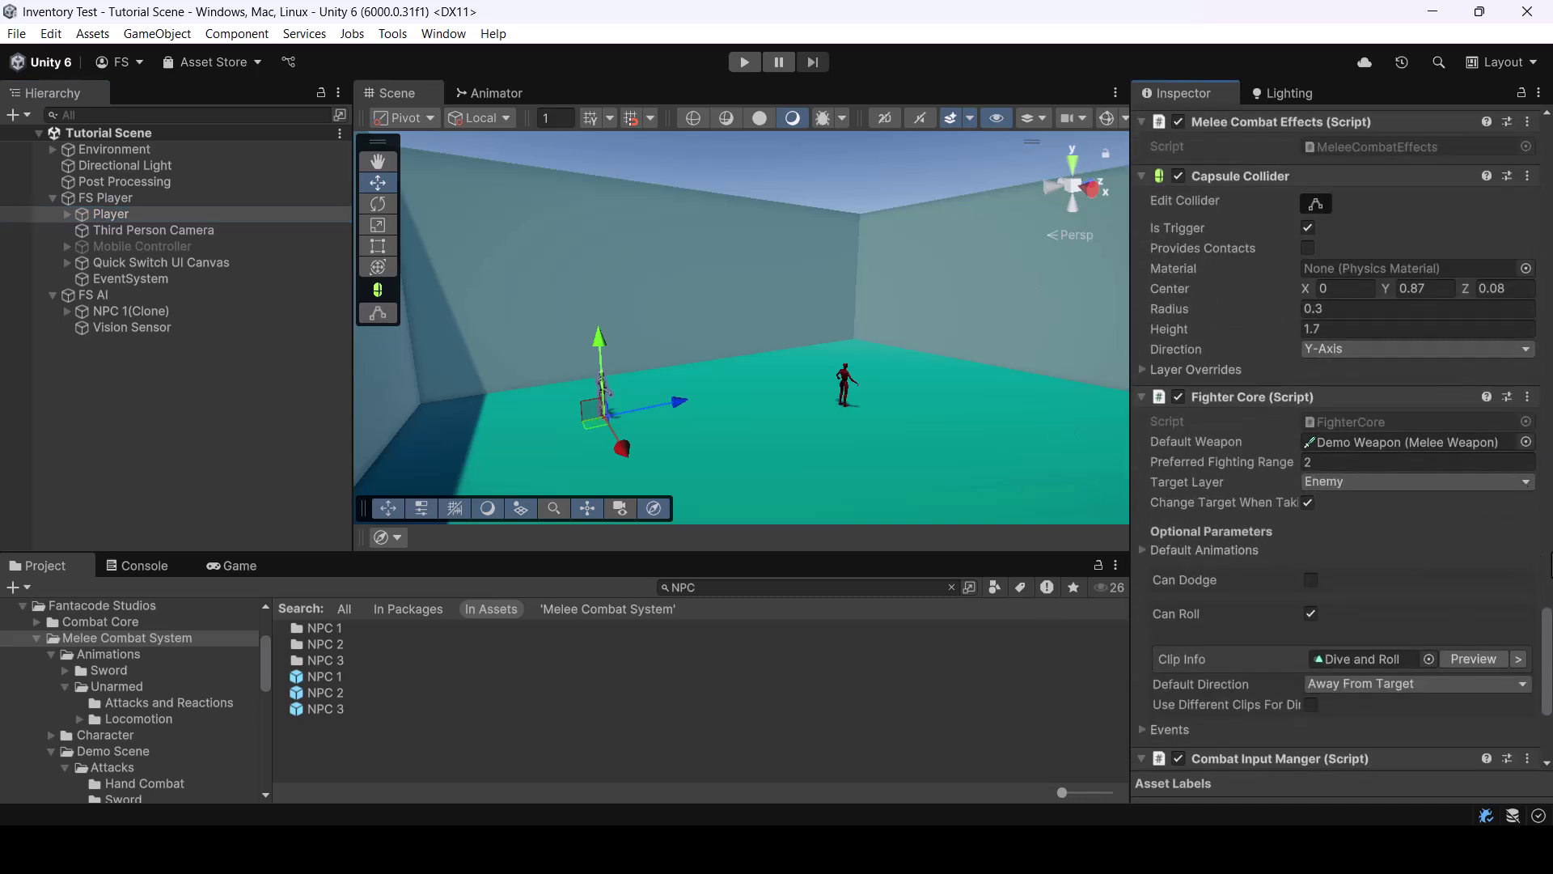
{"action": "scroll", "coordinate": [1258, 394], "scroll_direction": "down", "scroll_amount": 3}
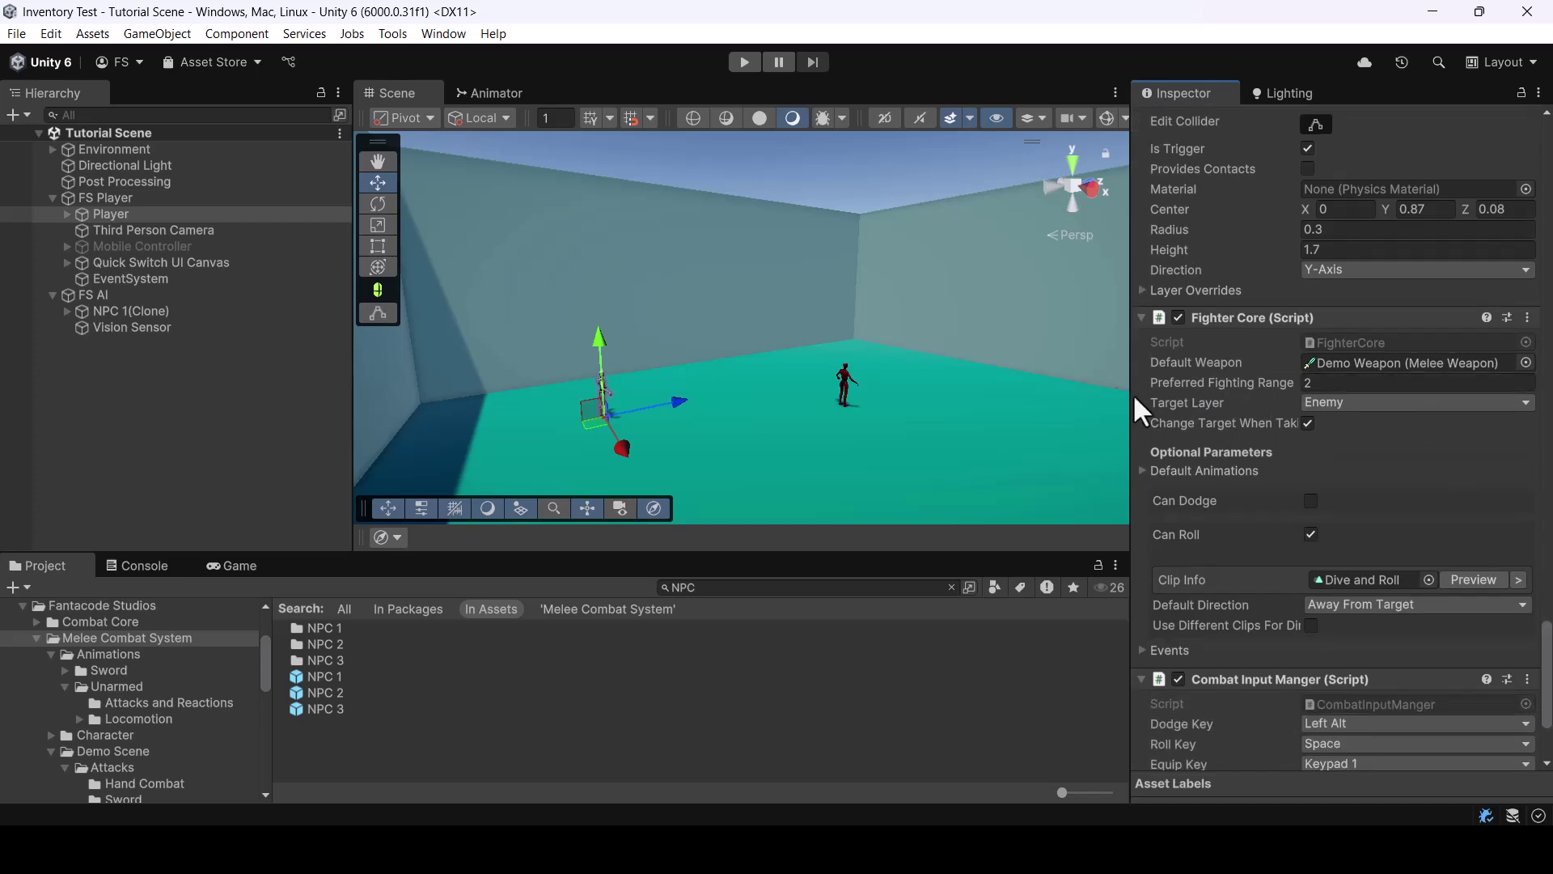
{"action": "left_click", "coordinate": [1389, 362]}
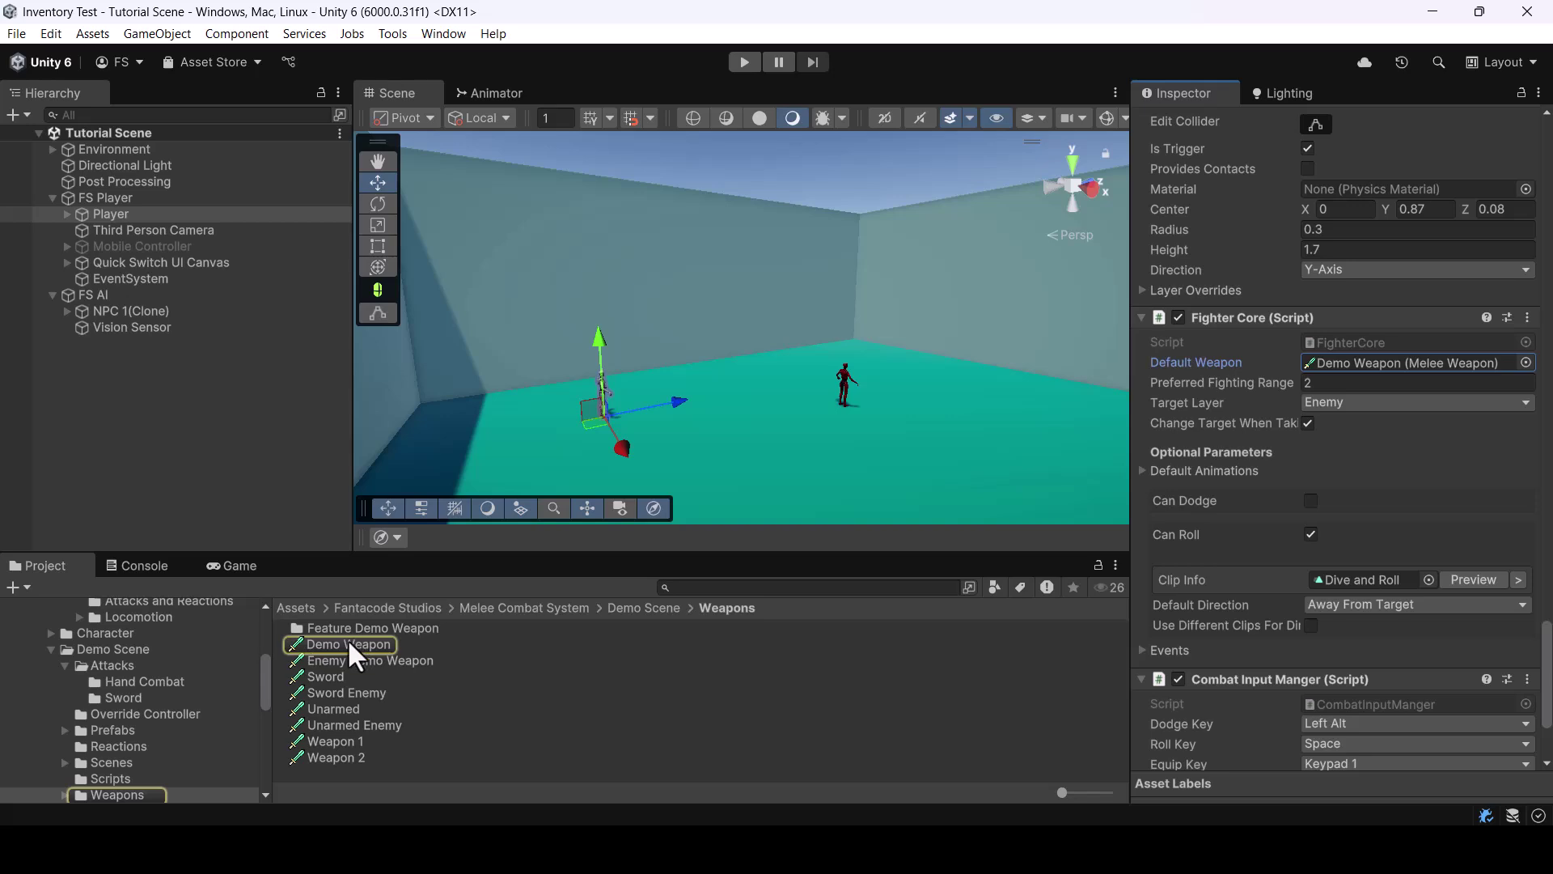
{"action": "left_click", "coordinate": [356, 643]}
{"action": "scroll", "coordinate": [1387, 268], "scroll_direction": "up", "scroll_amount": 2}
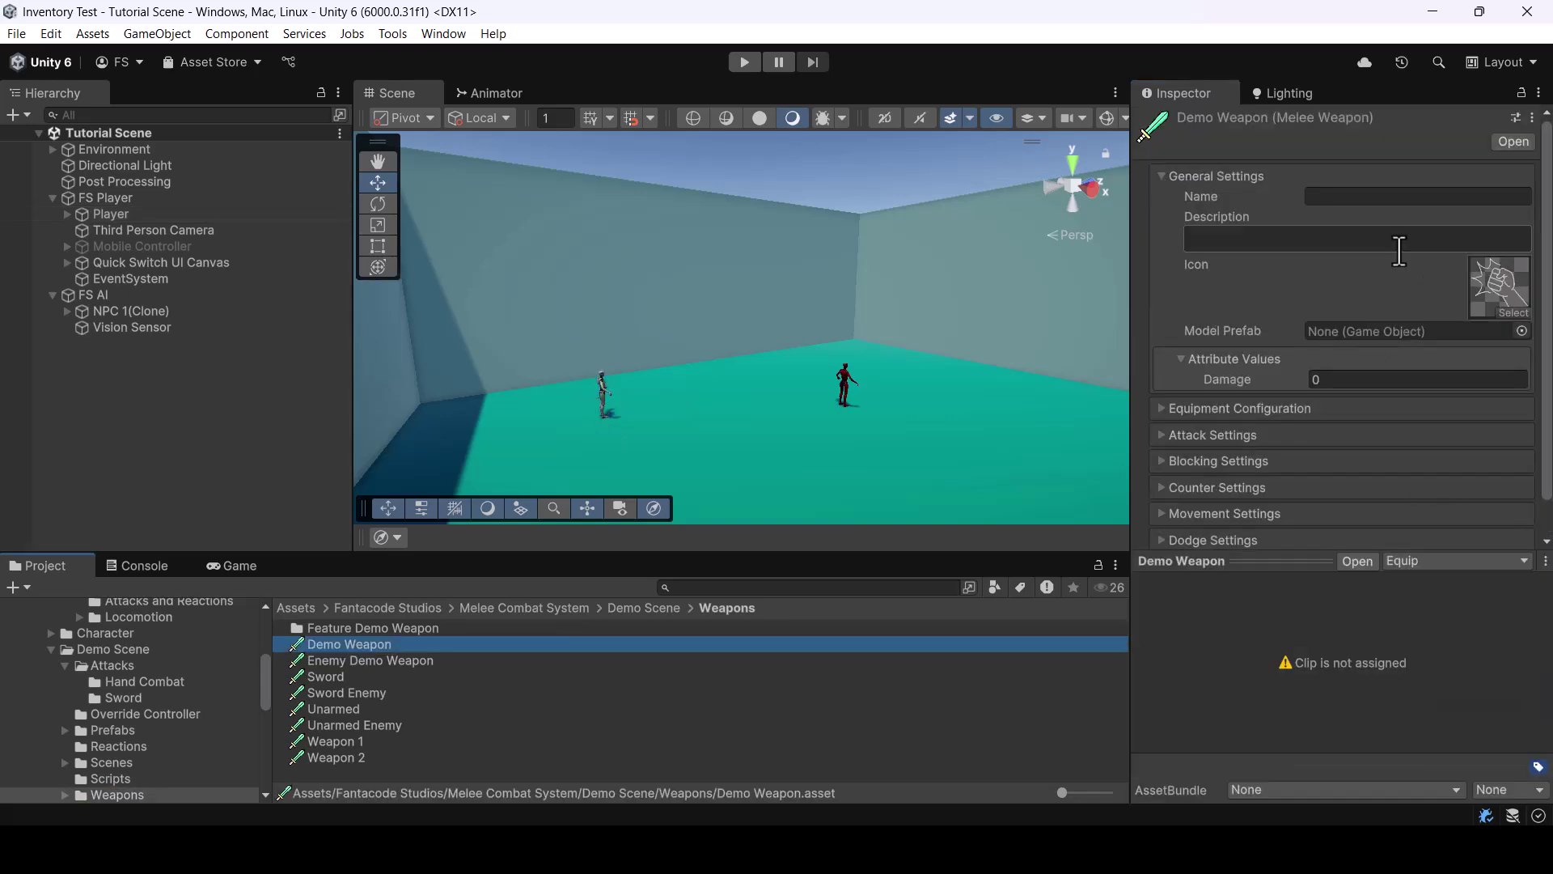
Enlarge the inspector area and expand the Demo Weapon's attack settings to show its attack list
{"action": "left_click_drag", "start_coordinate": [1131, 370], "coordinate": [1113, 371]}
{"action": "left_click_drag", "start_coordinate": [1228, 576], "coordinate": [1230, 616]}
{"action": "left_click", "coordinate": [1181, 435]}
{"action": "scroll", "coordinate": [1315, 335], "scroll_direction": "down", "scroll_amount": 6}
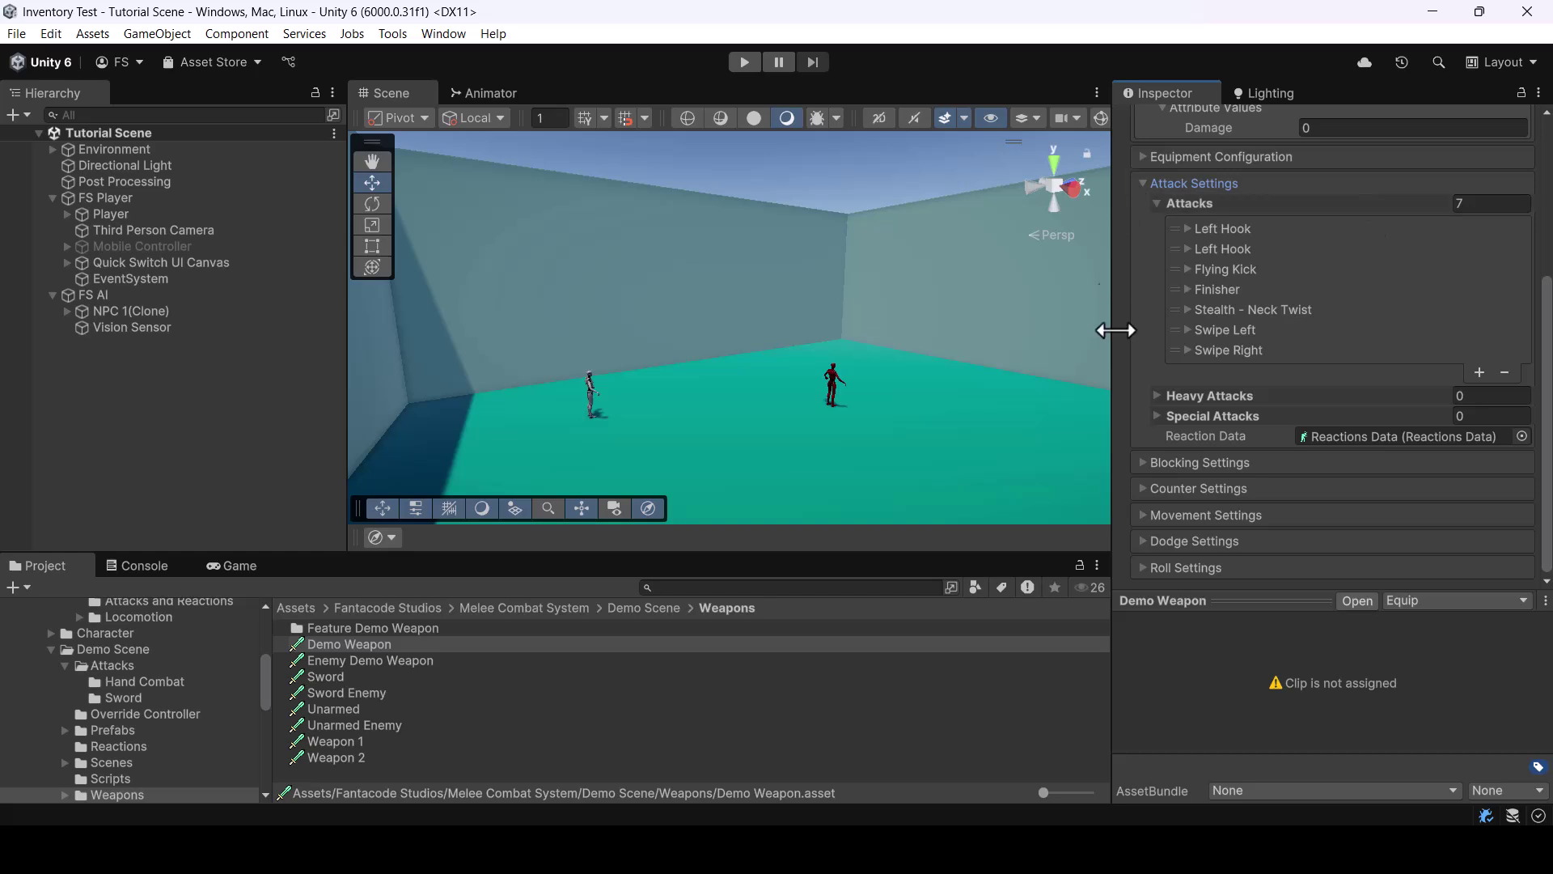
Examine the attack type, distance and health conditions of the two Left Hook combo attacks
{"action": "left_click", "coordinate": [1187, 230]}
{"action": "scroll", "coordinate": [1201, 267], "scroll_direction": "down", "scroll_amount": 3}
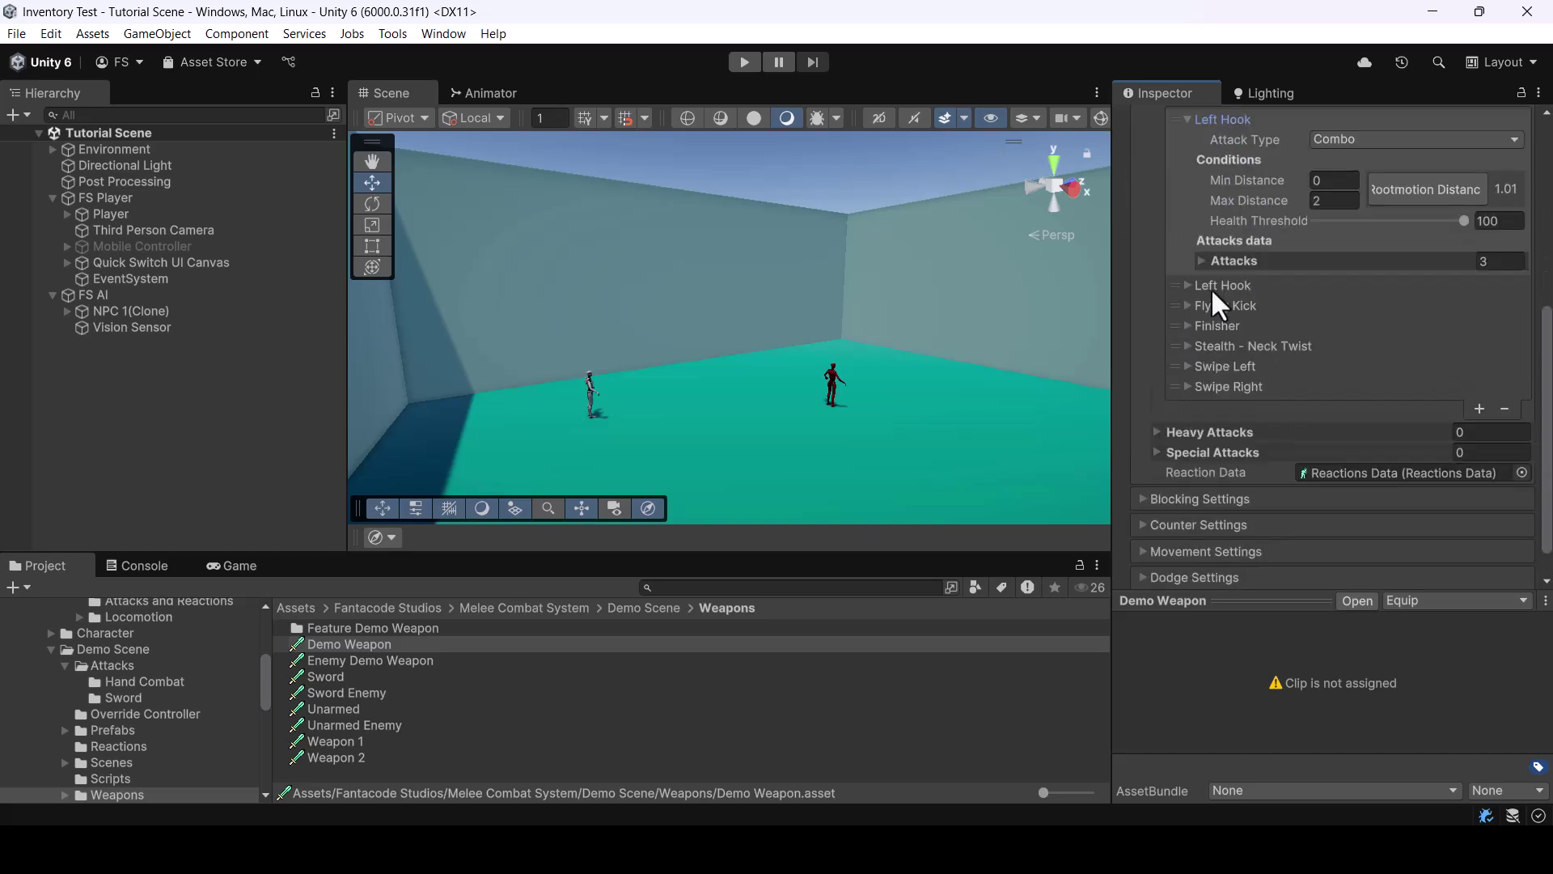
{"action": "left_click", "coordinate": [1188, 284]}
{"action": "scroll", "coordinate": [1195, 285], "scroll_direction": "down", "scroll_amount": 3}
{"action": "scroll", "coordinate": [1224, 280], "scroll_direction": "up", "scroll_amount": 2}
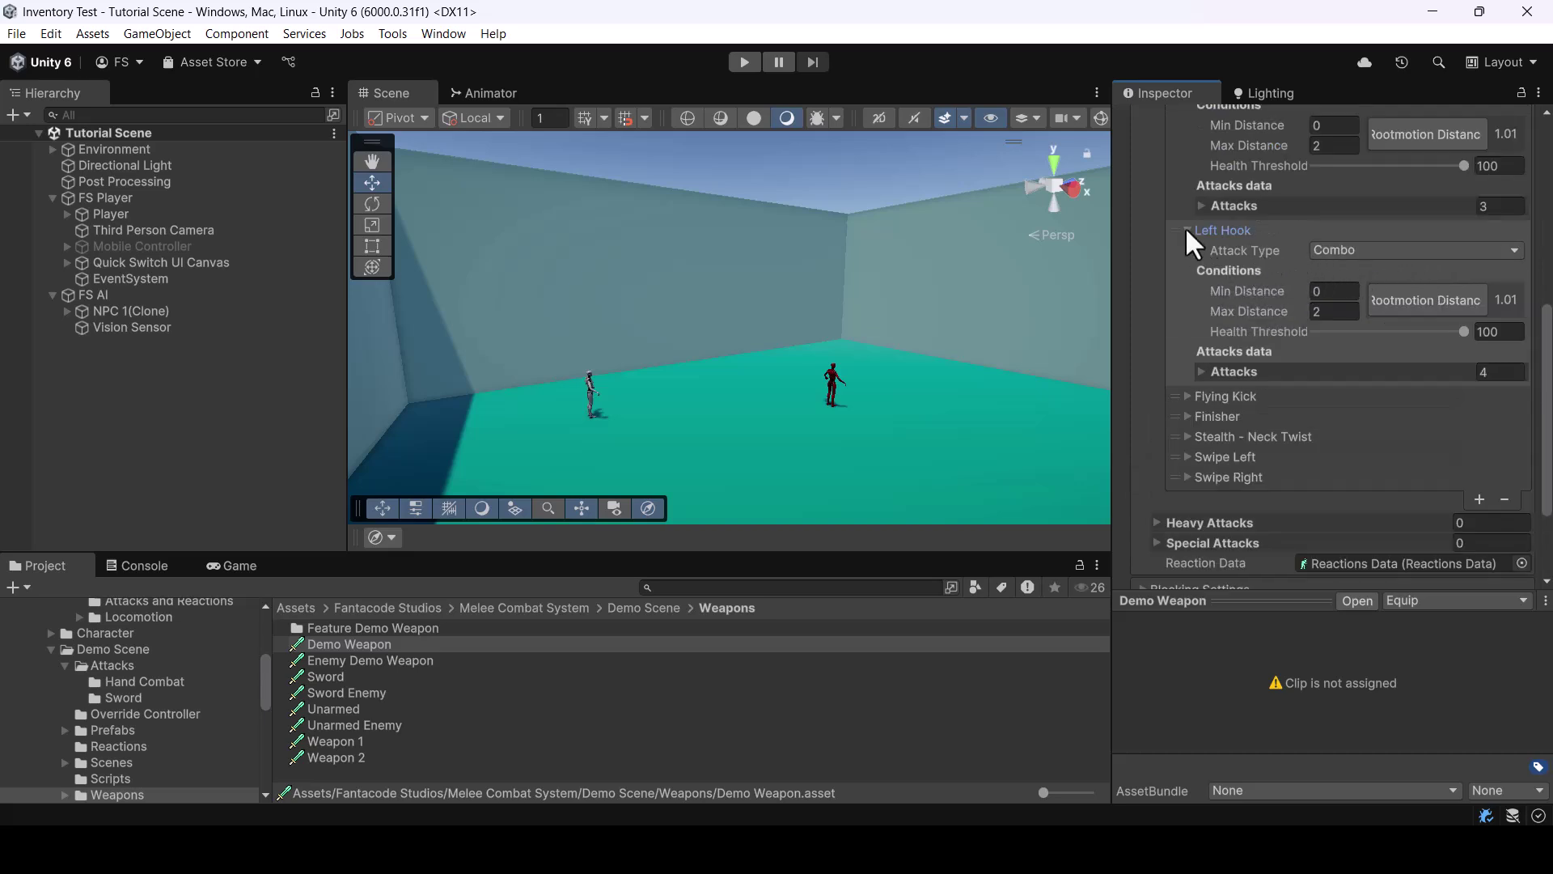
{"action": "scroll", "coordinate": [1335, 287], "scroll_direction": "up", "scroll_amount": 1}
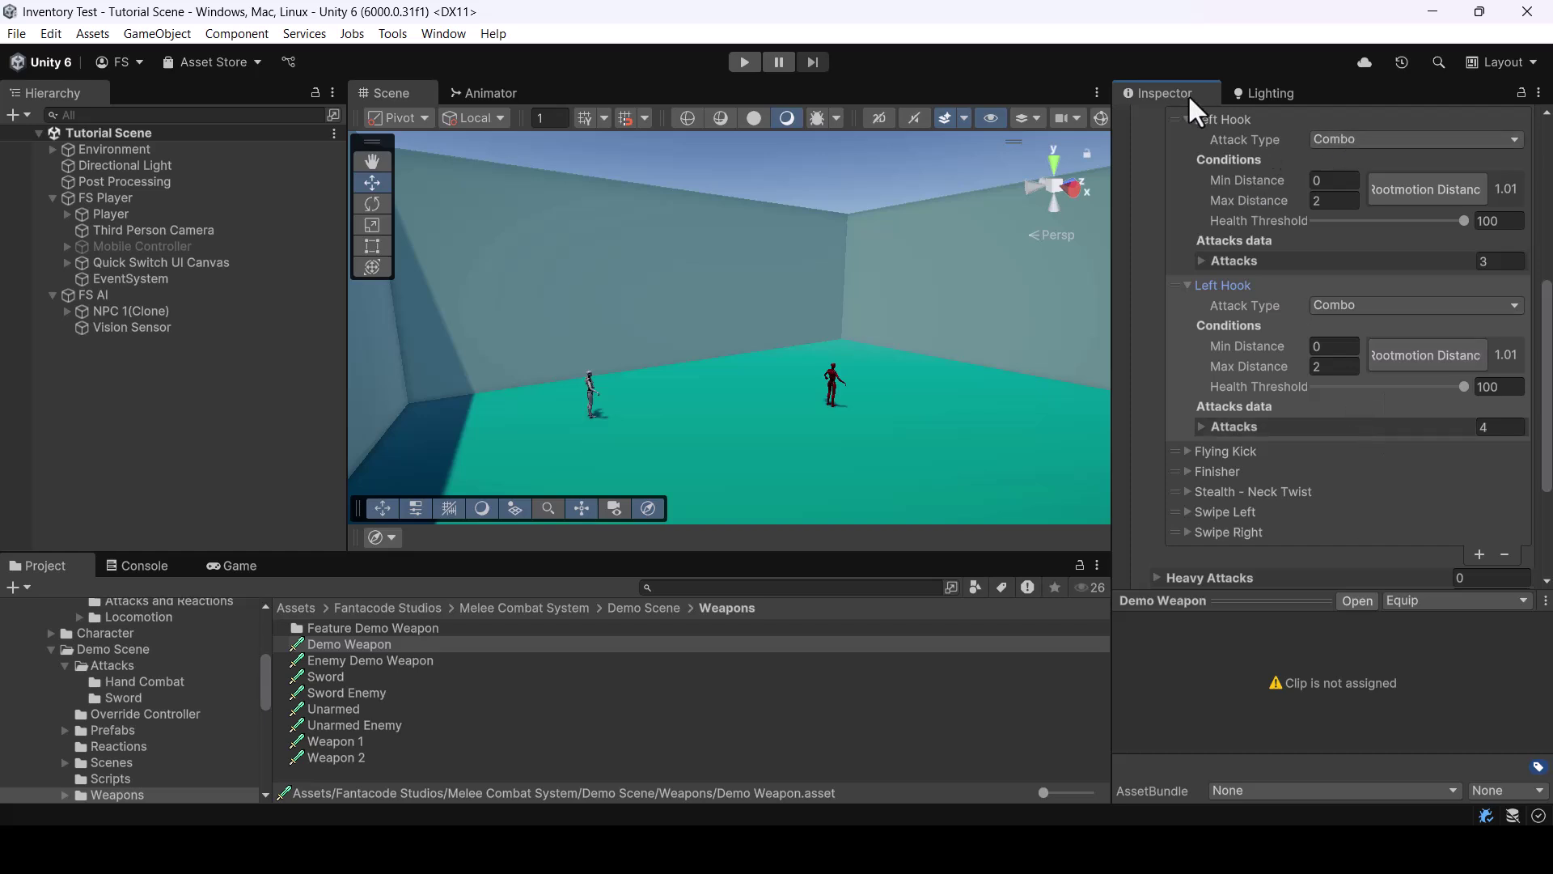
Expand the Flying Kick attack and set its maximum distance to 4
{"action": "left_click", "coordinate": [1190, 451]}
{"action": "scroll", "coordinate": [1346, 361], "scroll_direction": "down", "scroll_amount": 3}
{"action": "left_click", "coordinate": [1317, 411]}
{"action": "type", "text": "4"}
{"action": "key", "text": "Return"}
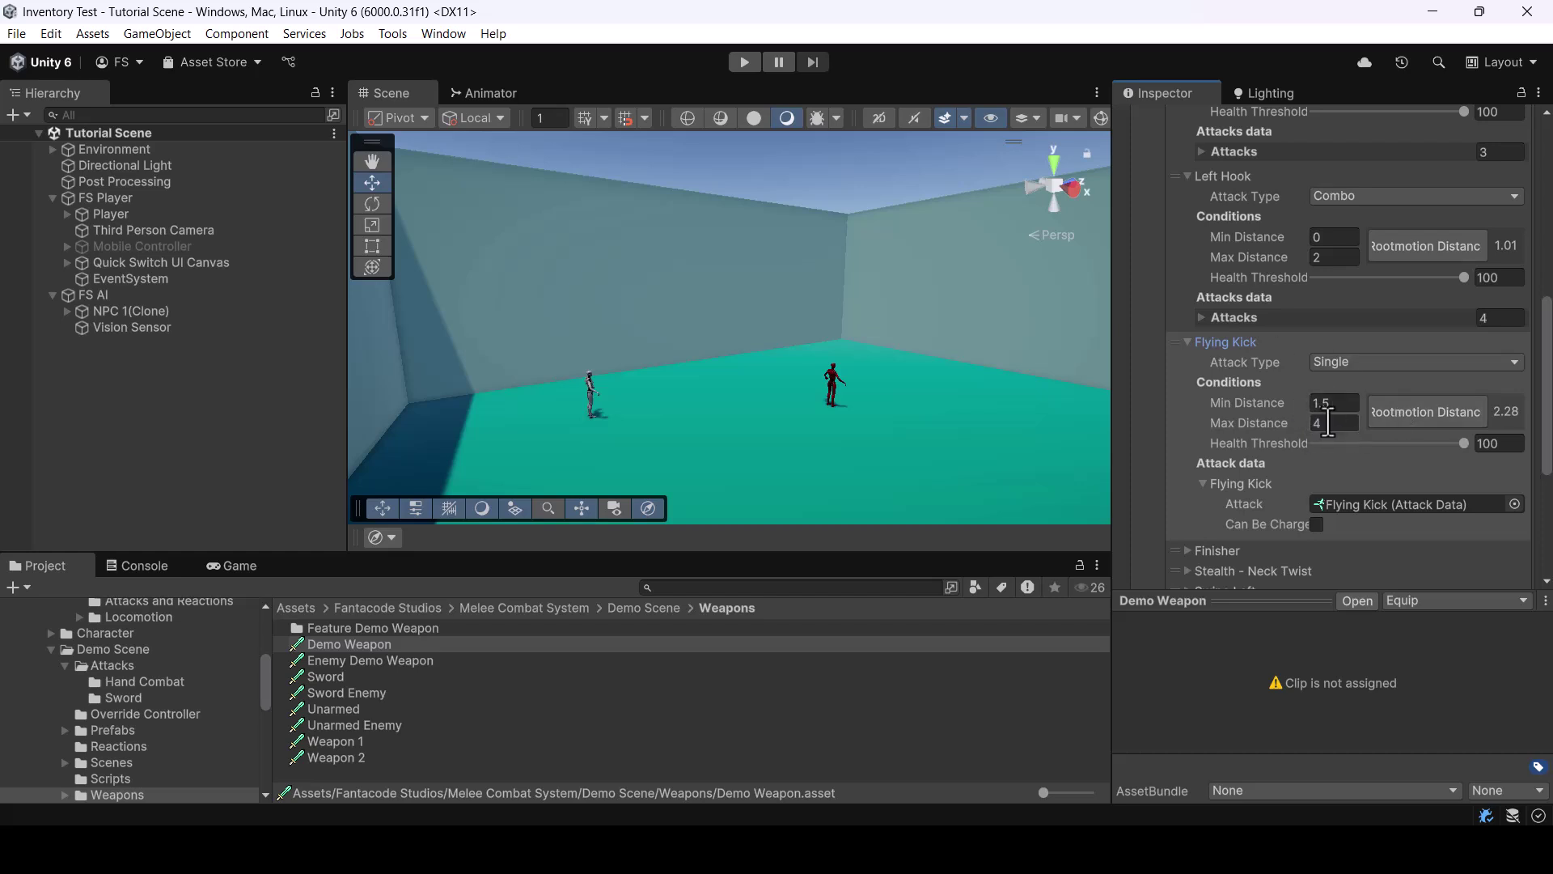
Examine the conditions of the Finisher and Stealth - Neck Twist attacks, including the stealth attack's data
{"action": "scroll", "coordinate": [1238, 348], "scroll_direction": "down", "scroll_amount": 5}
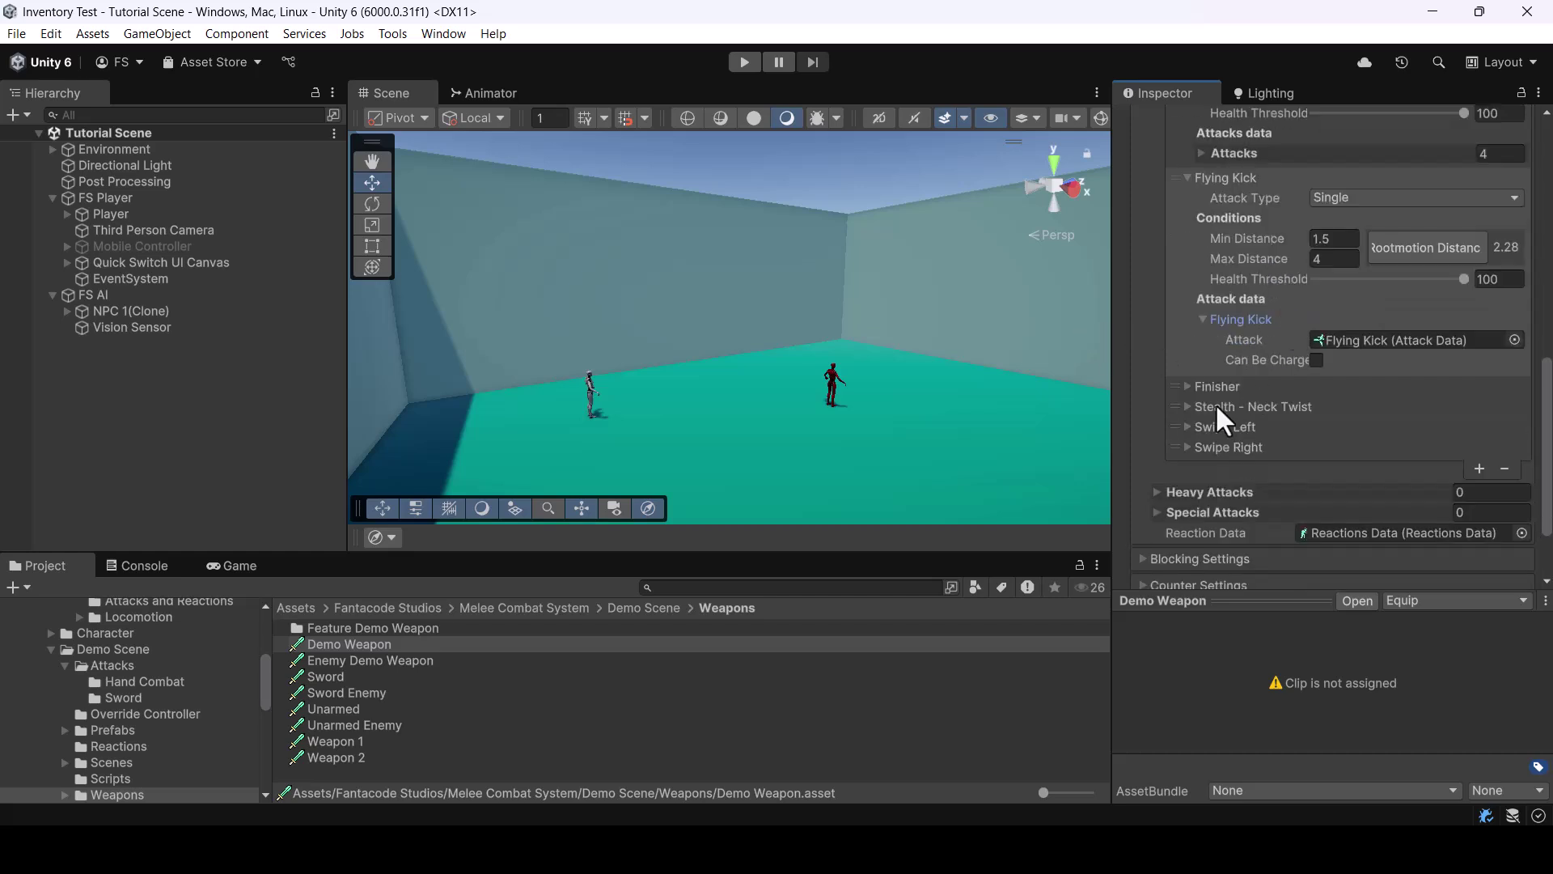
{"action": "left_click", "coordinate": [1192, 387]}
{"action": "scroll", "coordinate": [1356, 361], "scroll_direction": "down", "scroll_amount": 3}
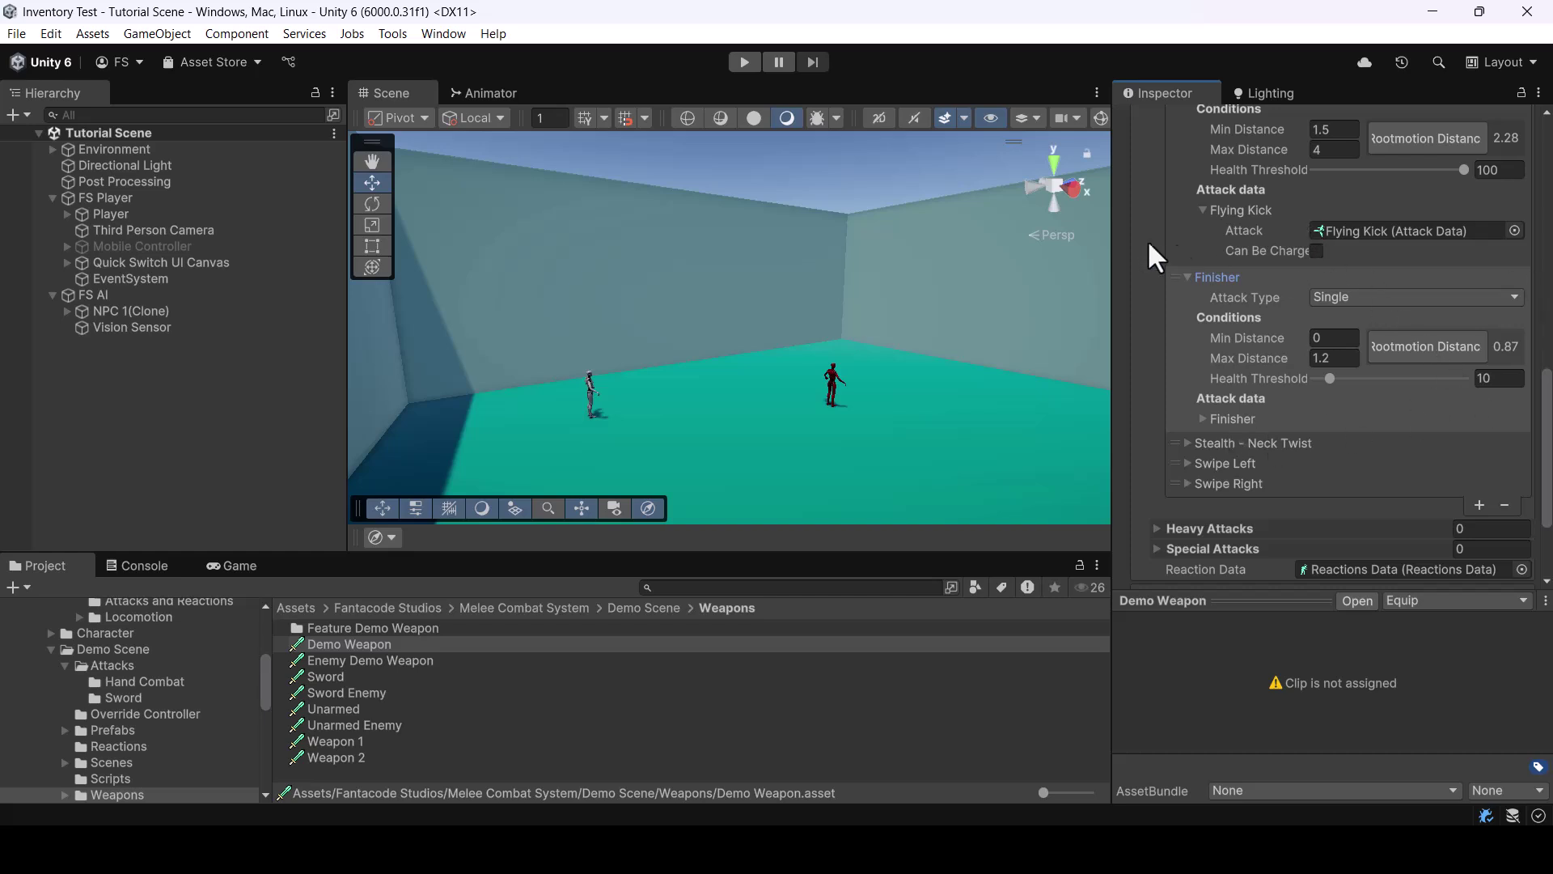
{"action": "left_click", "coordinate": [1187, 443]}
{"action": "scroll", "coordinate": [1317, 384], "scroll_direction": "down", "scroll_amount": 2}
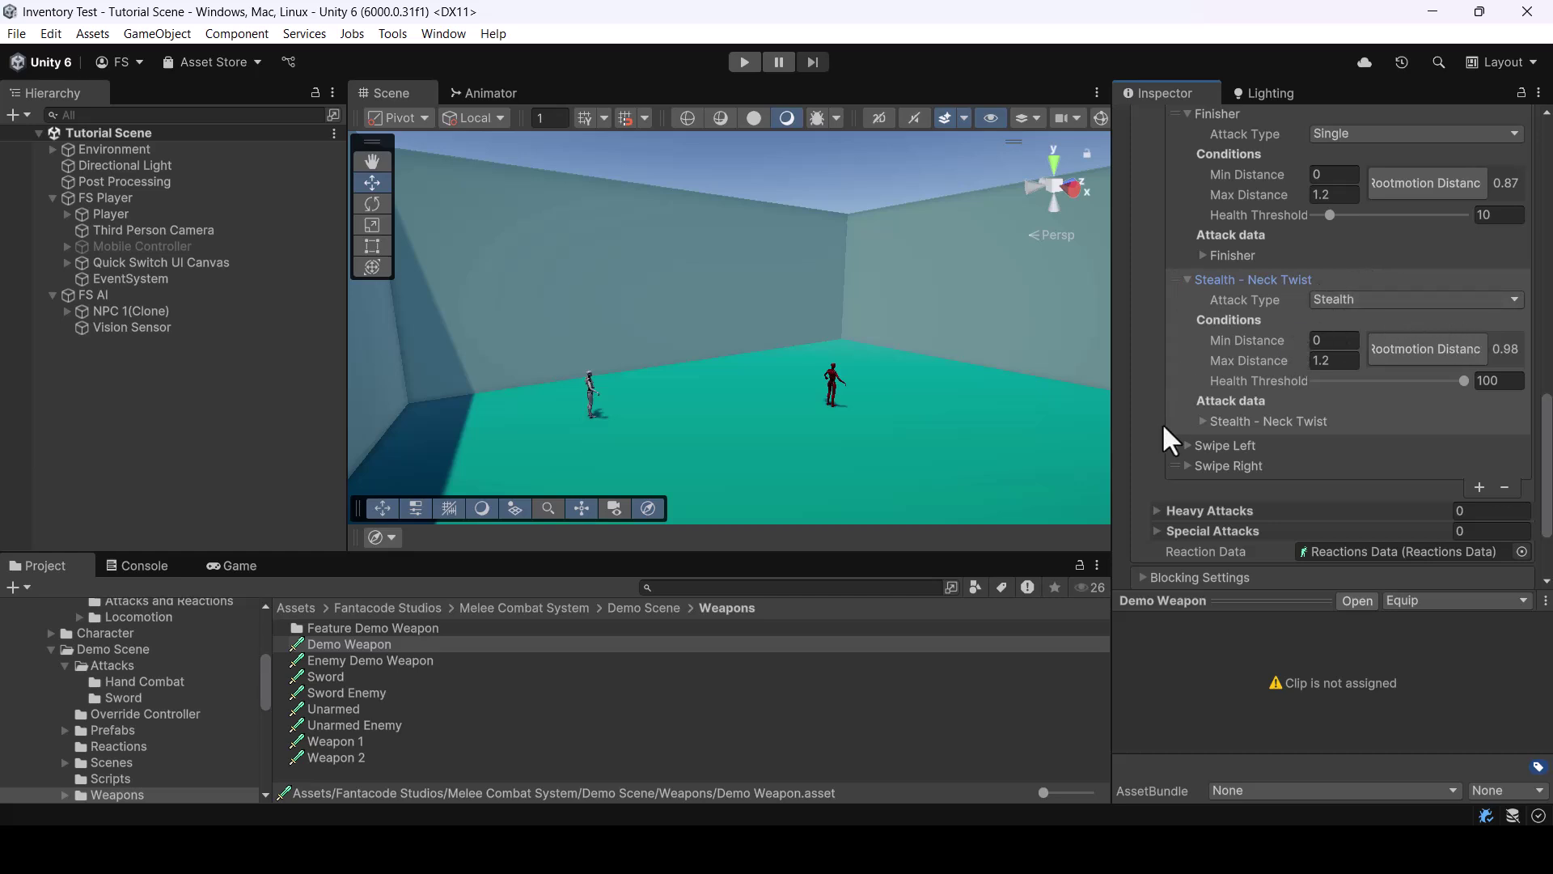
{"action": "left_click", "coordinate": [1217, 423]}
{"action": "scroll", "coordinate": [1353, 387], "scroll_direction": "down", "scroll_amount": 1}
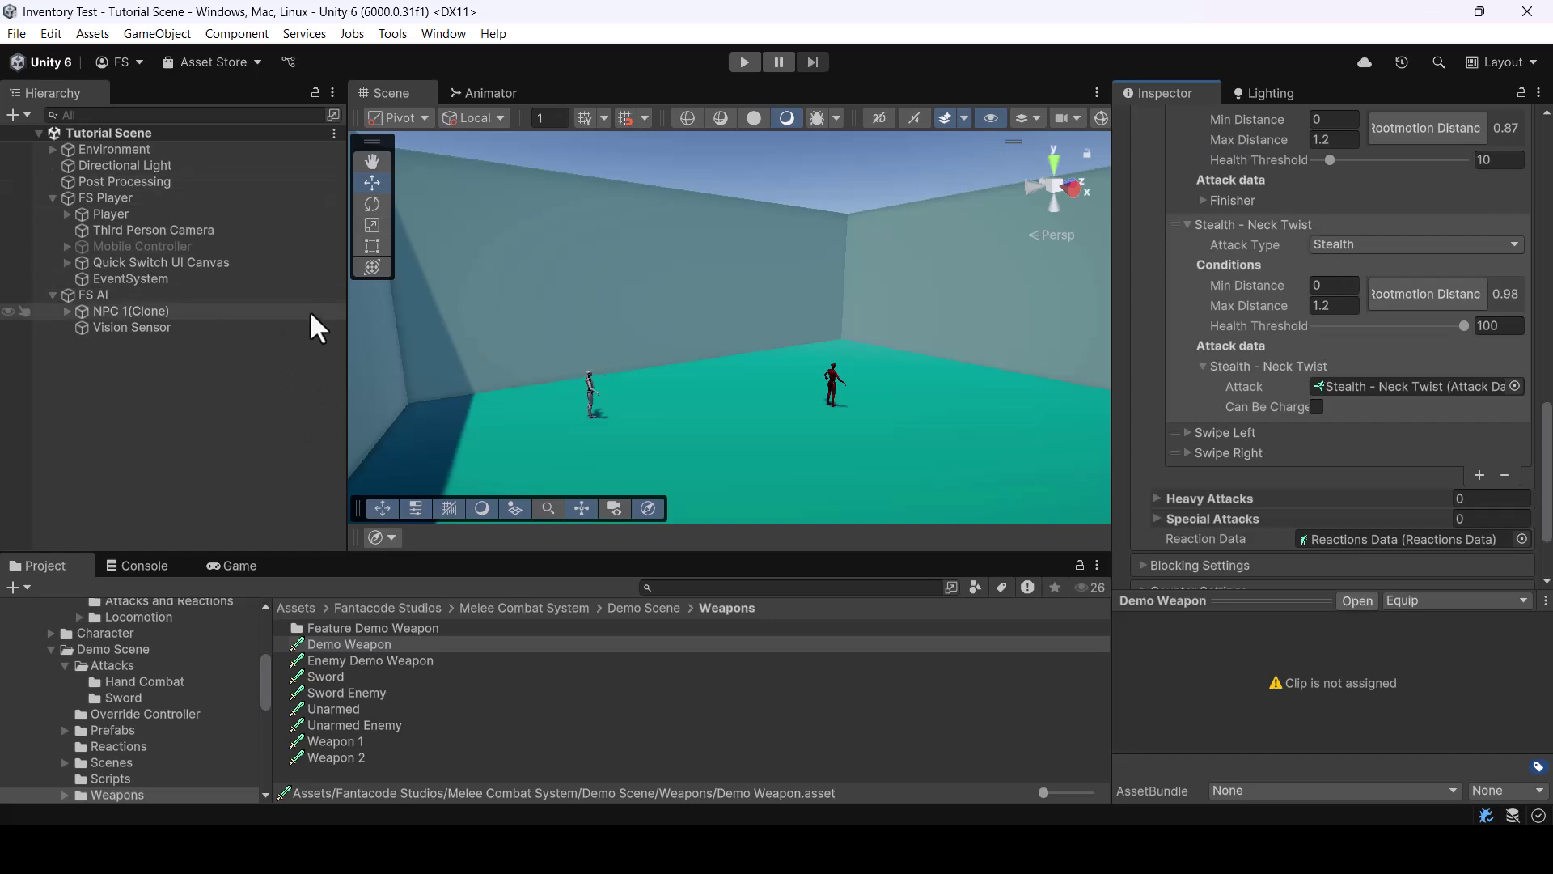
Search the Player's components for "figh" through the Player Controller's component search
{"action": "left_click", "coordinate": [109, 213]}
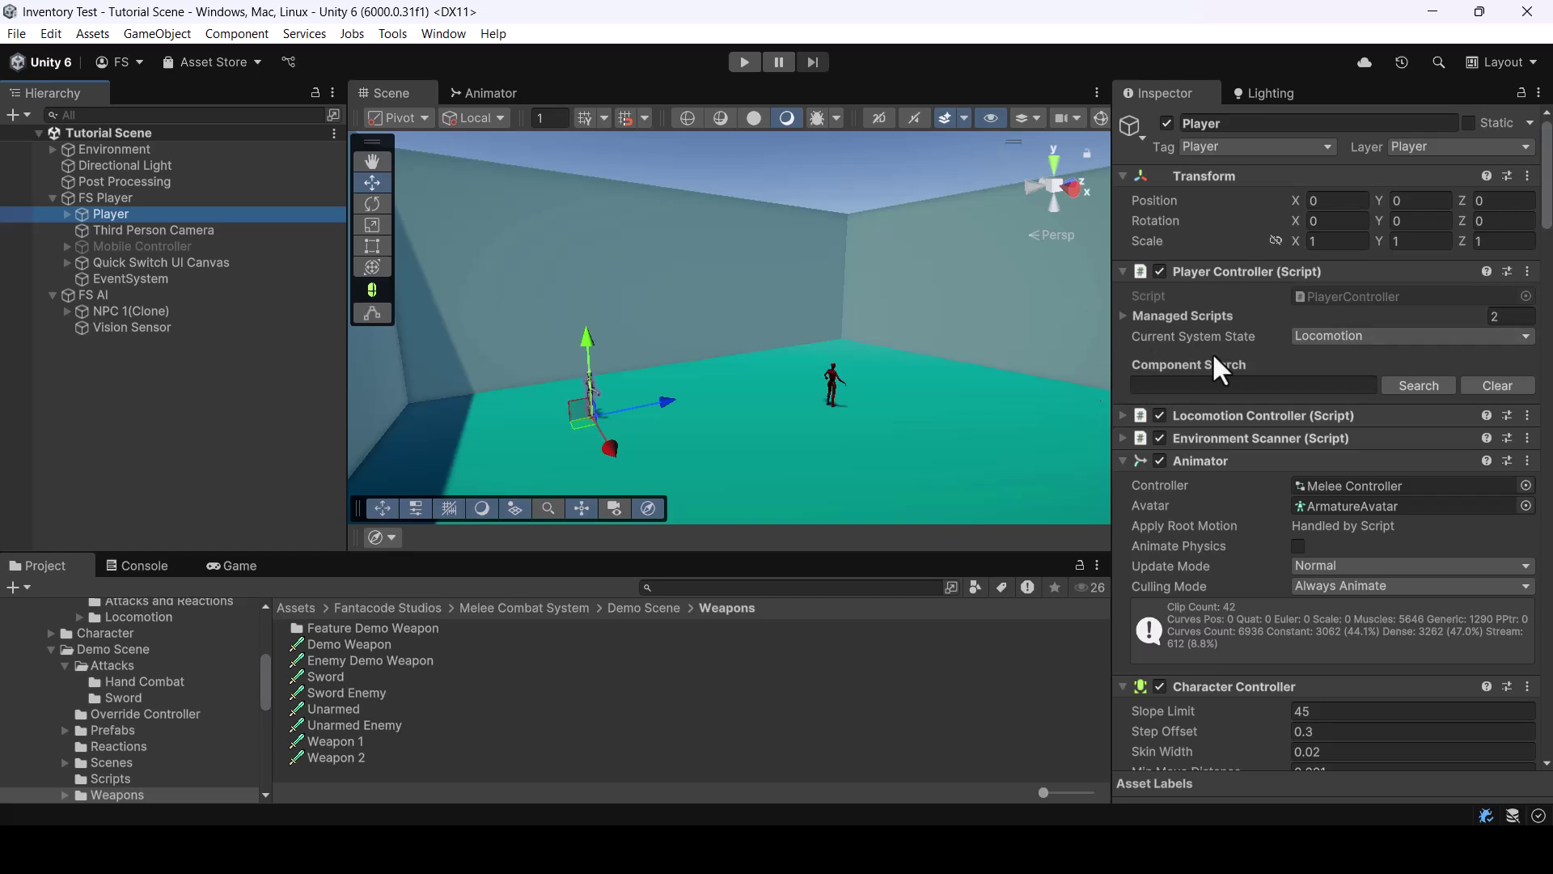
{"action": "left_click", "coordinate": [1199, 387]}
{"action": "type", "text": "figh"}
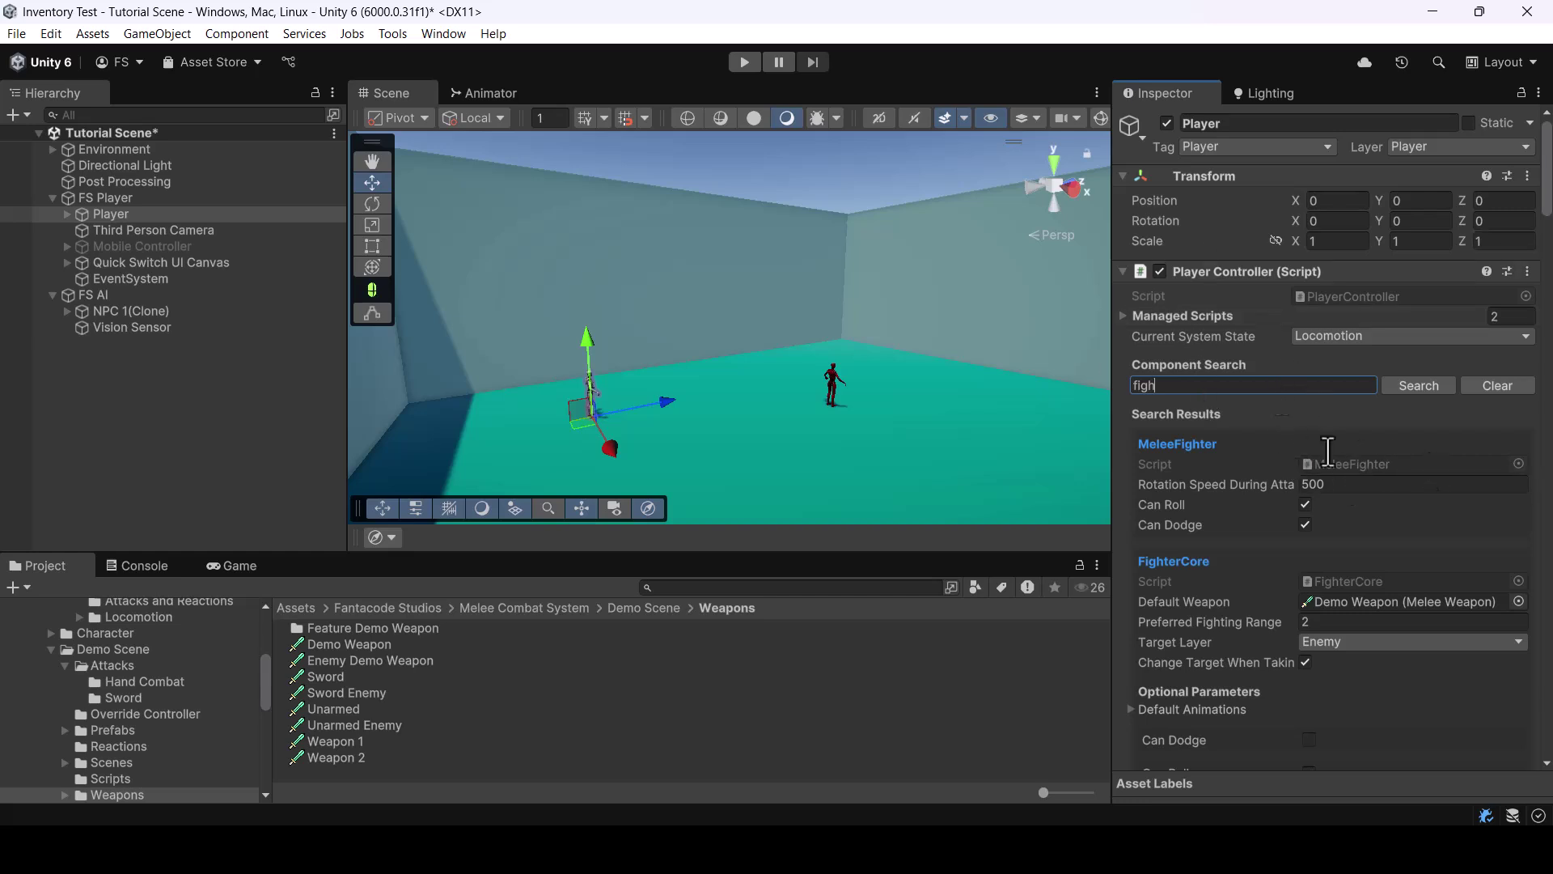
Set the default weapon in the Player's FighterCore component to the Sword melee weapon
{"action": "scroll", "coordinate": [1456, 530], "scroll_direction": "down", "scroll_amount": 3}
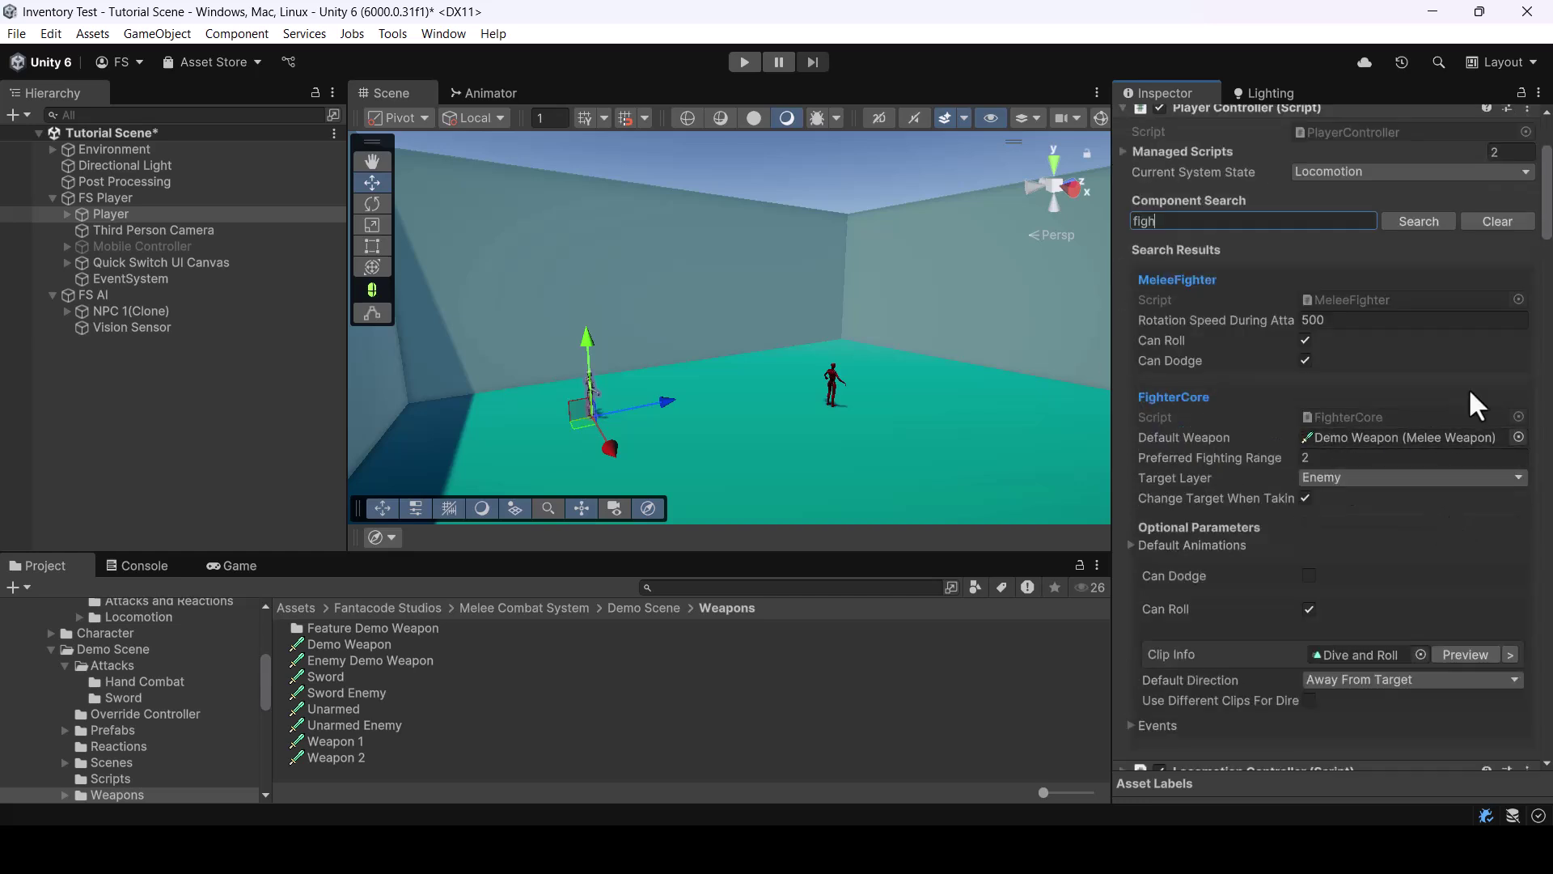
{"action": "left_click", "coordinate": [1519, 437]}
{"action": "type", "text": "swor"}
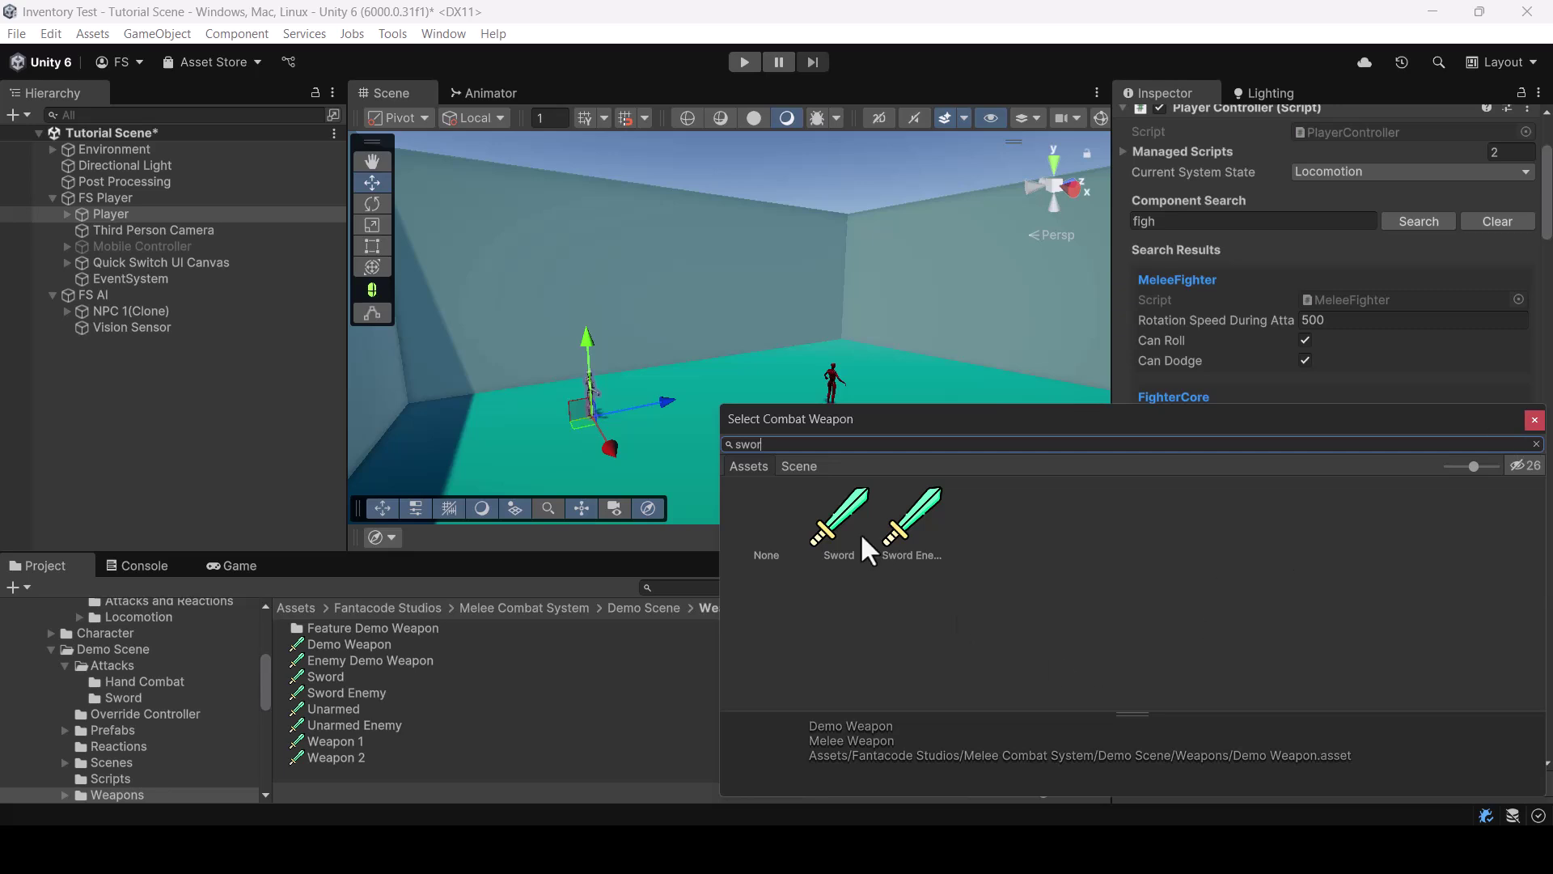
{"action": "double_click", "coordinate": [839, 523]}
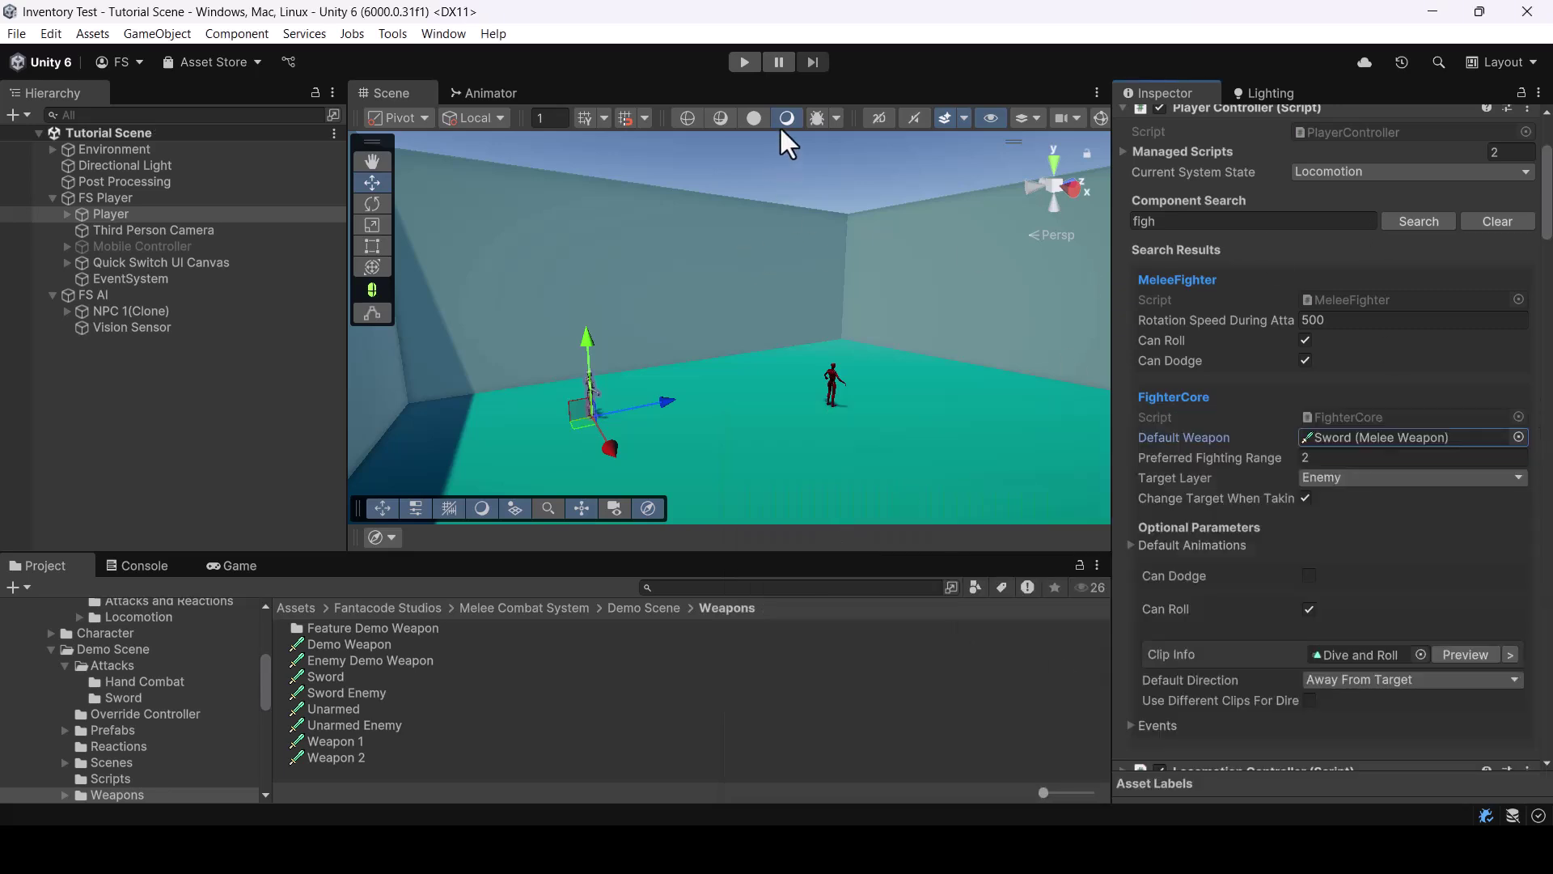
Play-test the player's sword combat against the single enemy, ending the run after the fight
{"action": "left_click", "coordinate": [745, 62]}
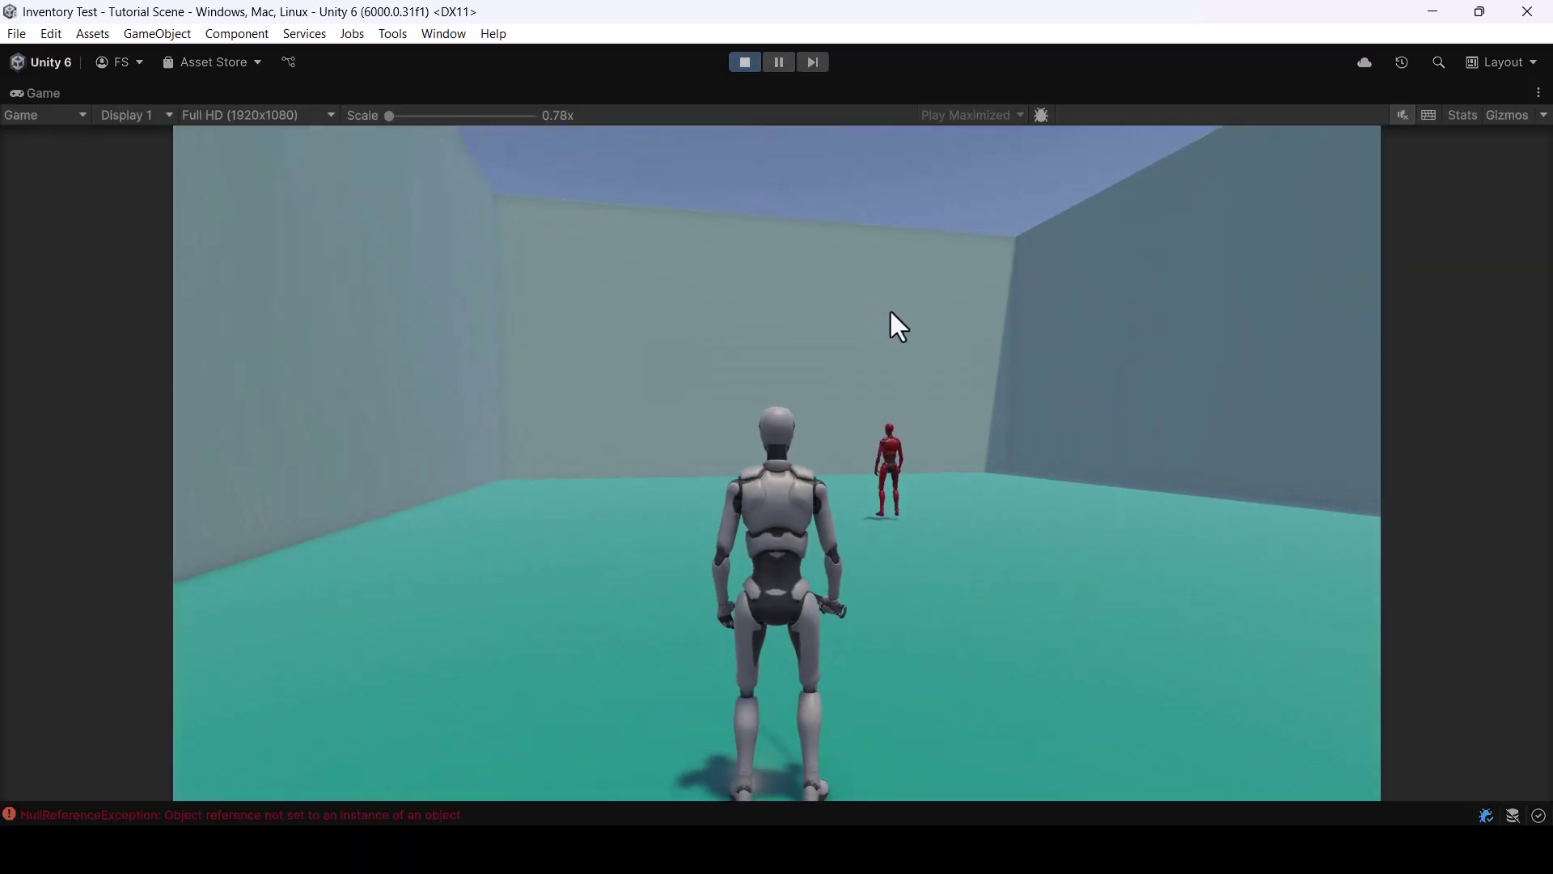
{"action": "left_click", "coordinate": [890, 325]}
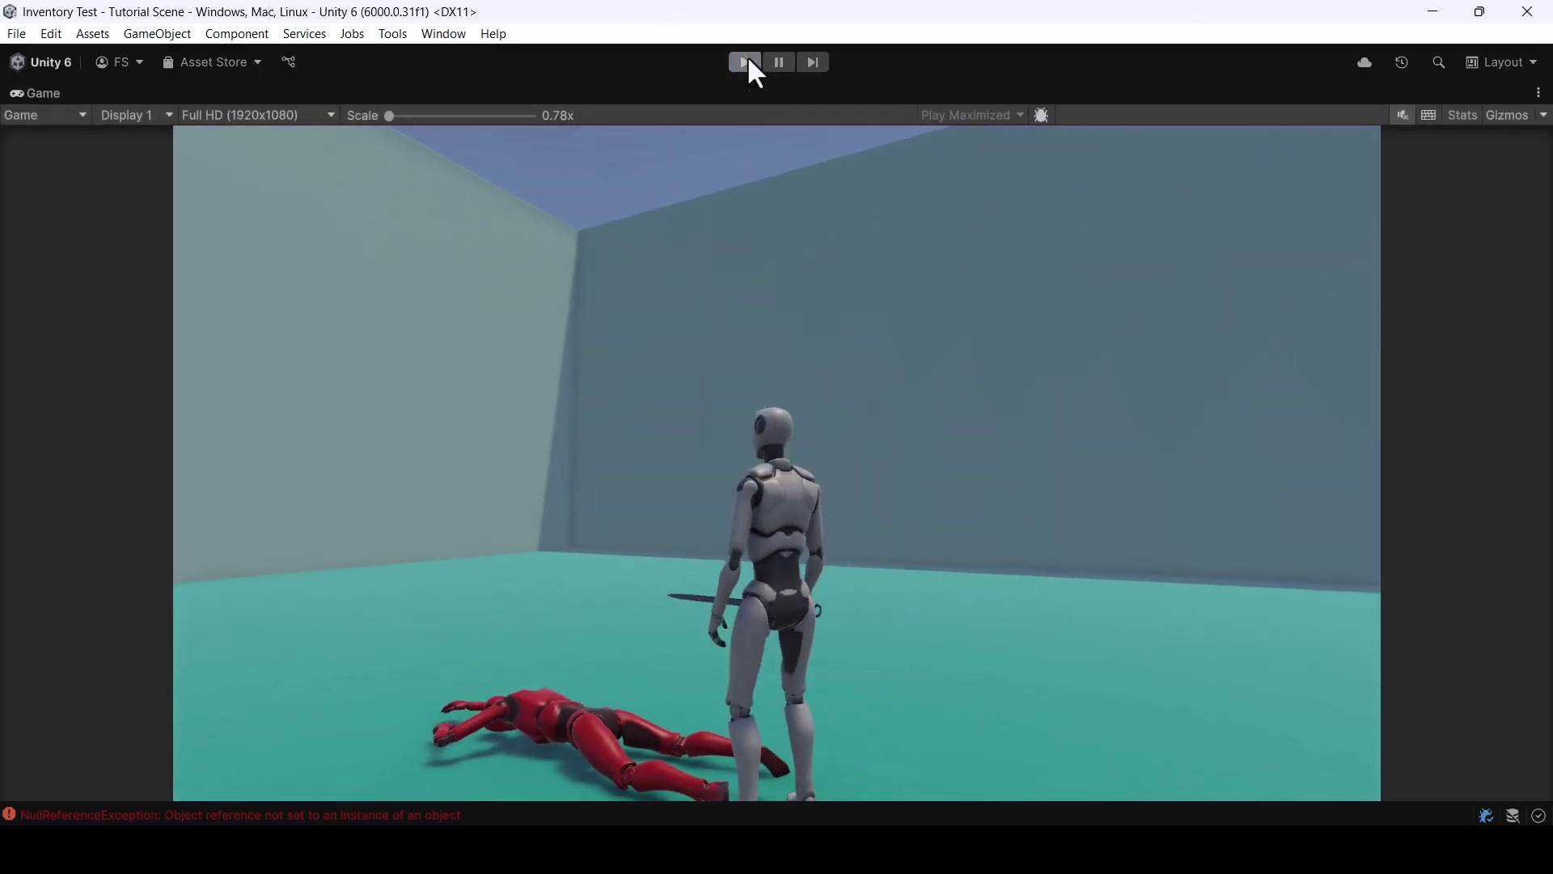
{"action": "left_click", "coordinate": [745, 62]}
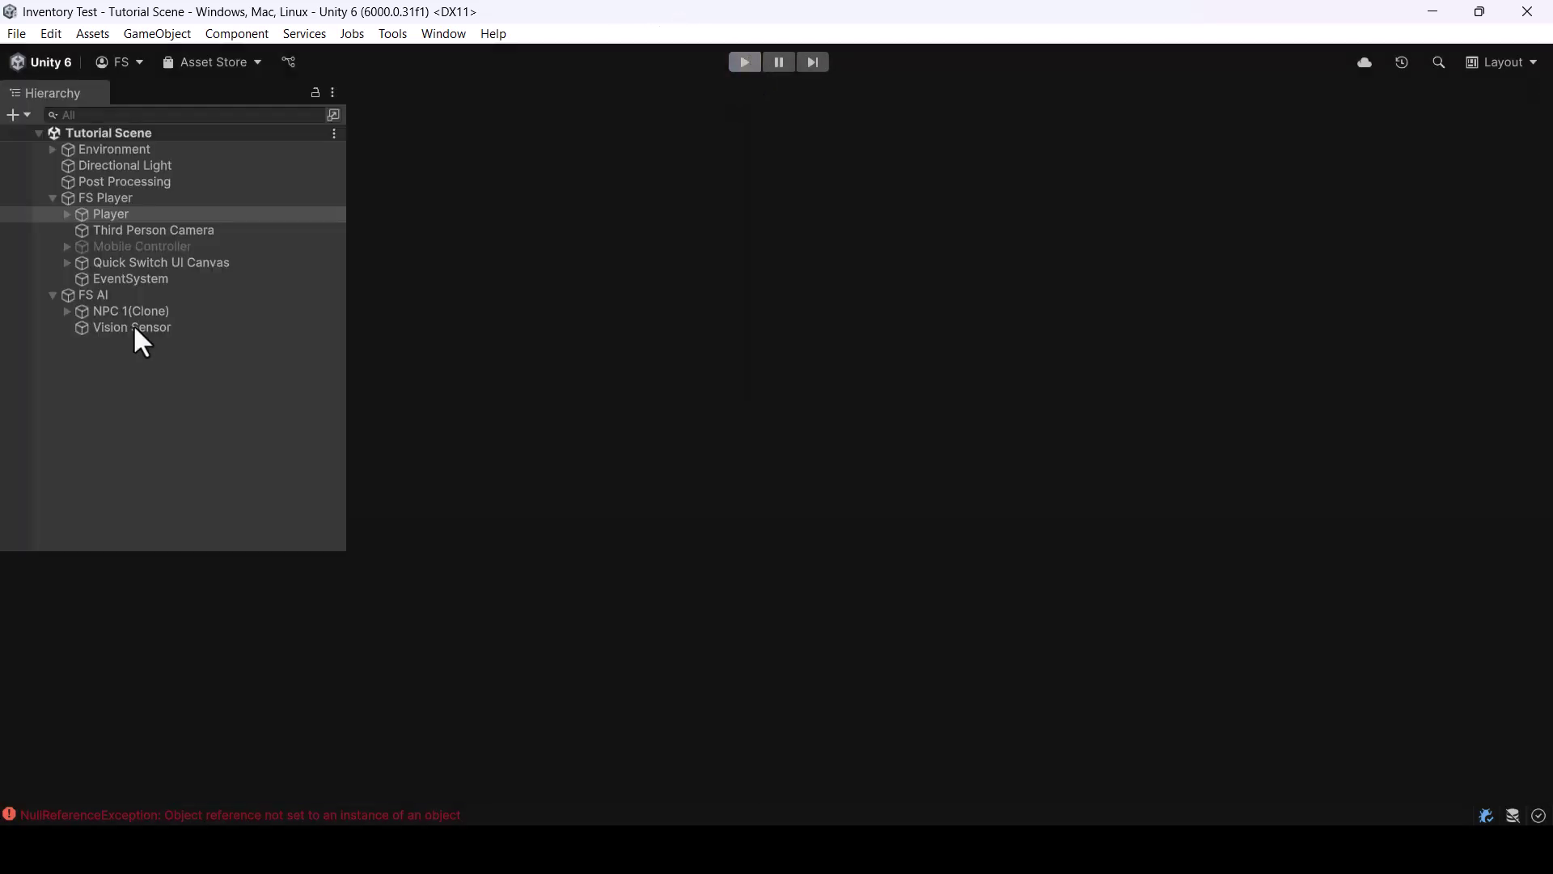
Set the default weapon in the FS AI enemy's Fighter Core component to Sword Enemy
{"action": "left_click", "coordinate": [95, 295]}
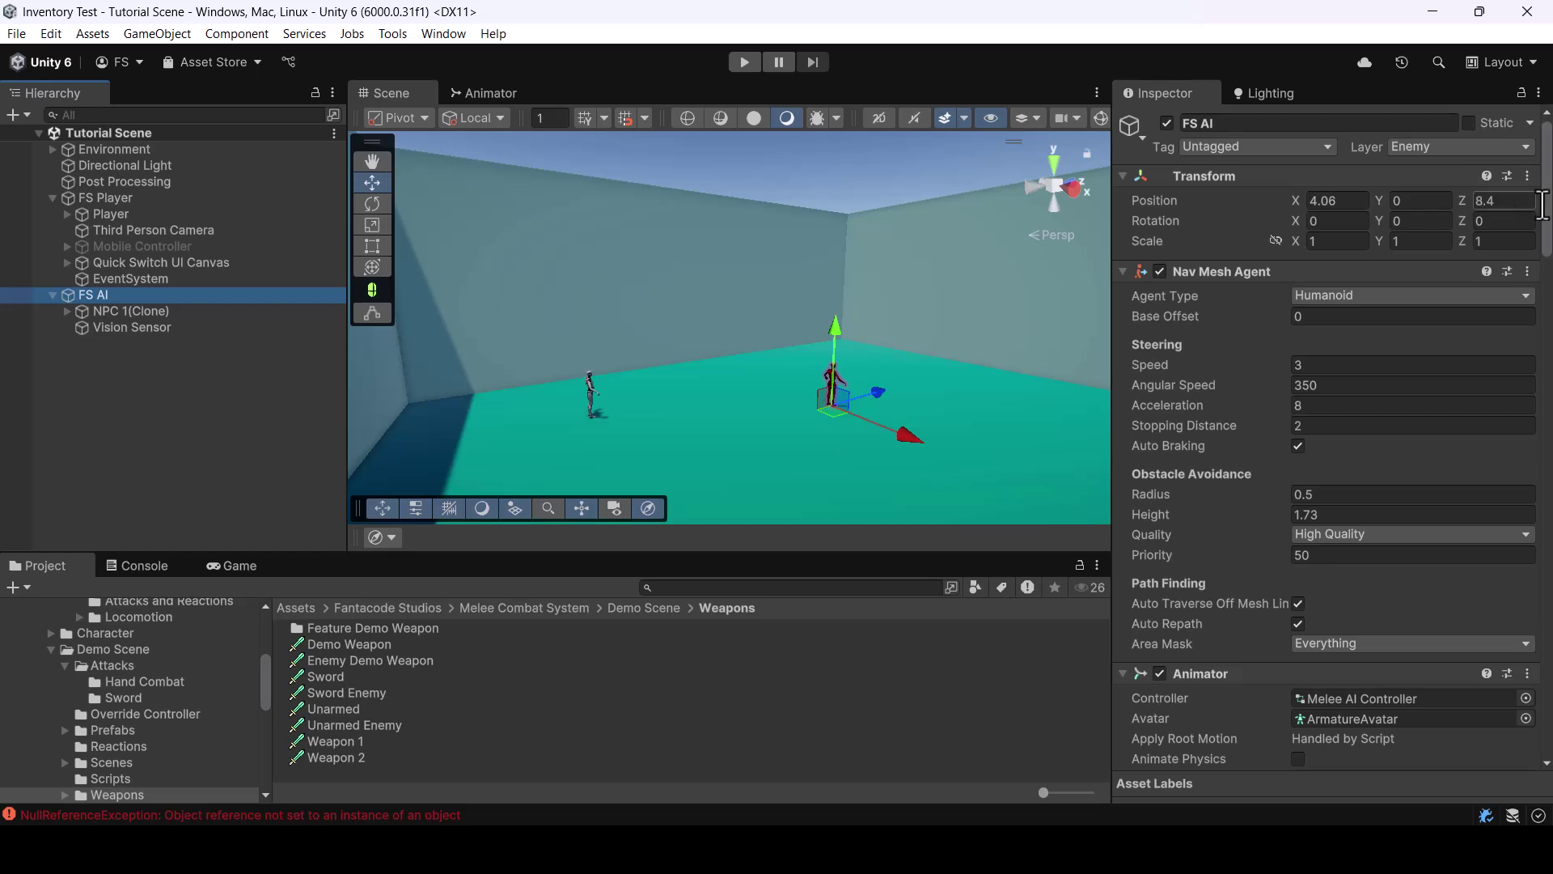
{"action": "left_click_drag", "start_coordinate": [1548, 220], "coordinate": [1547, 720]}
{"action": "left_click", "coordinate": [1524, 513]}
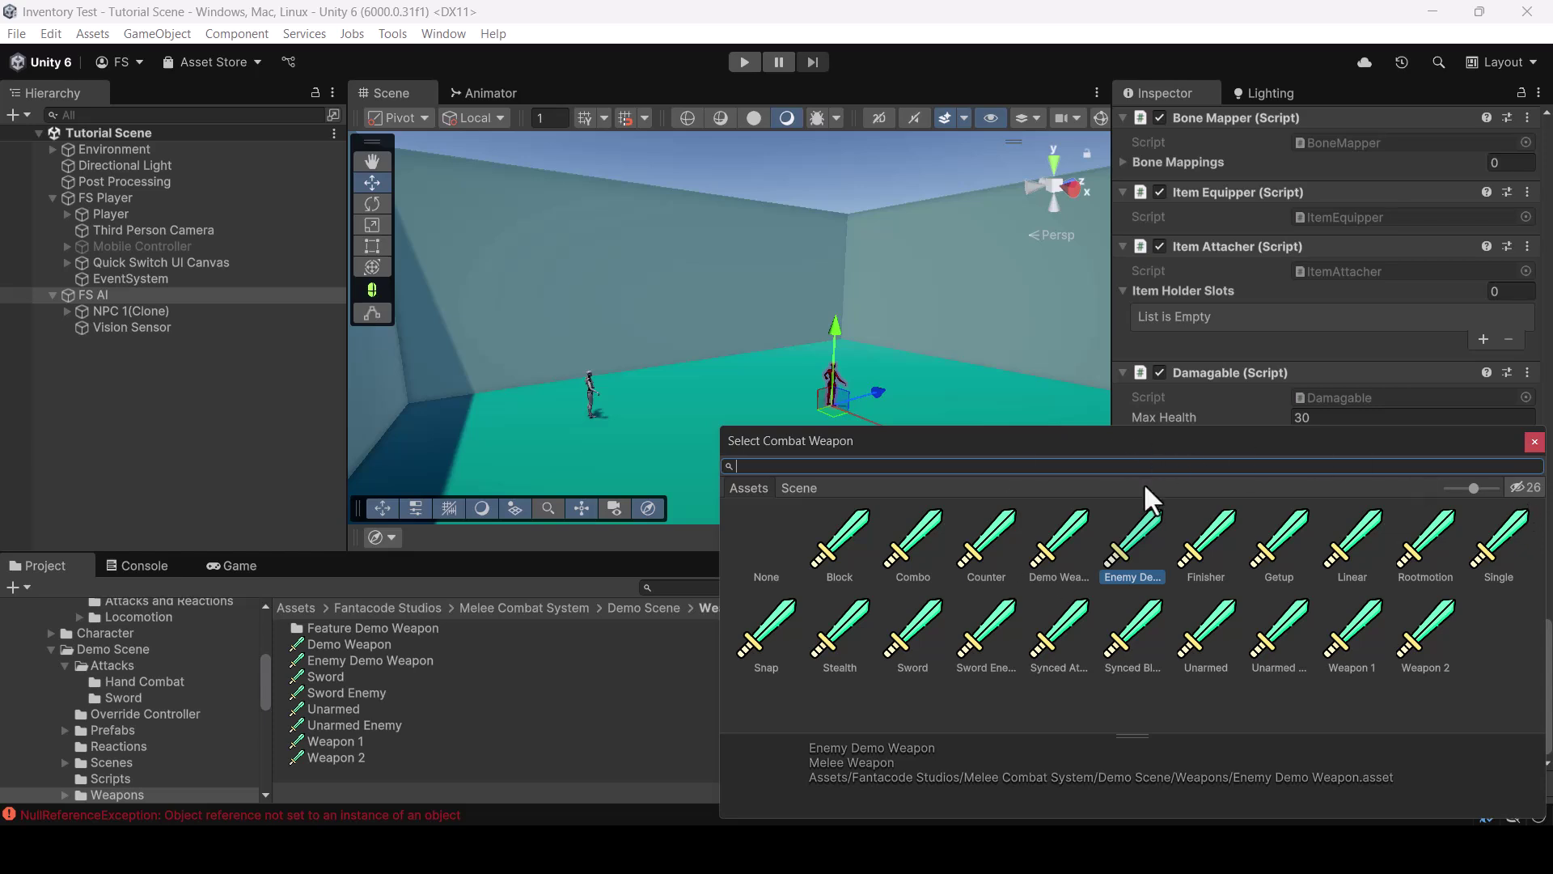
{"action": "double_click", "coordinate": [983, 633]}
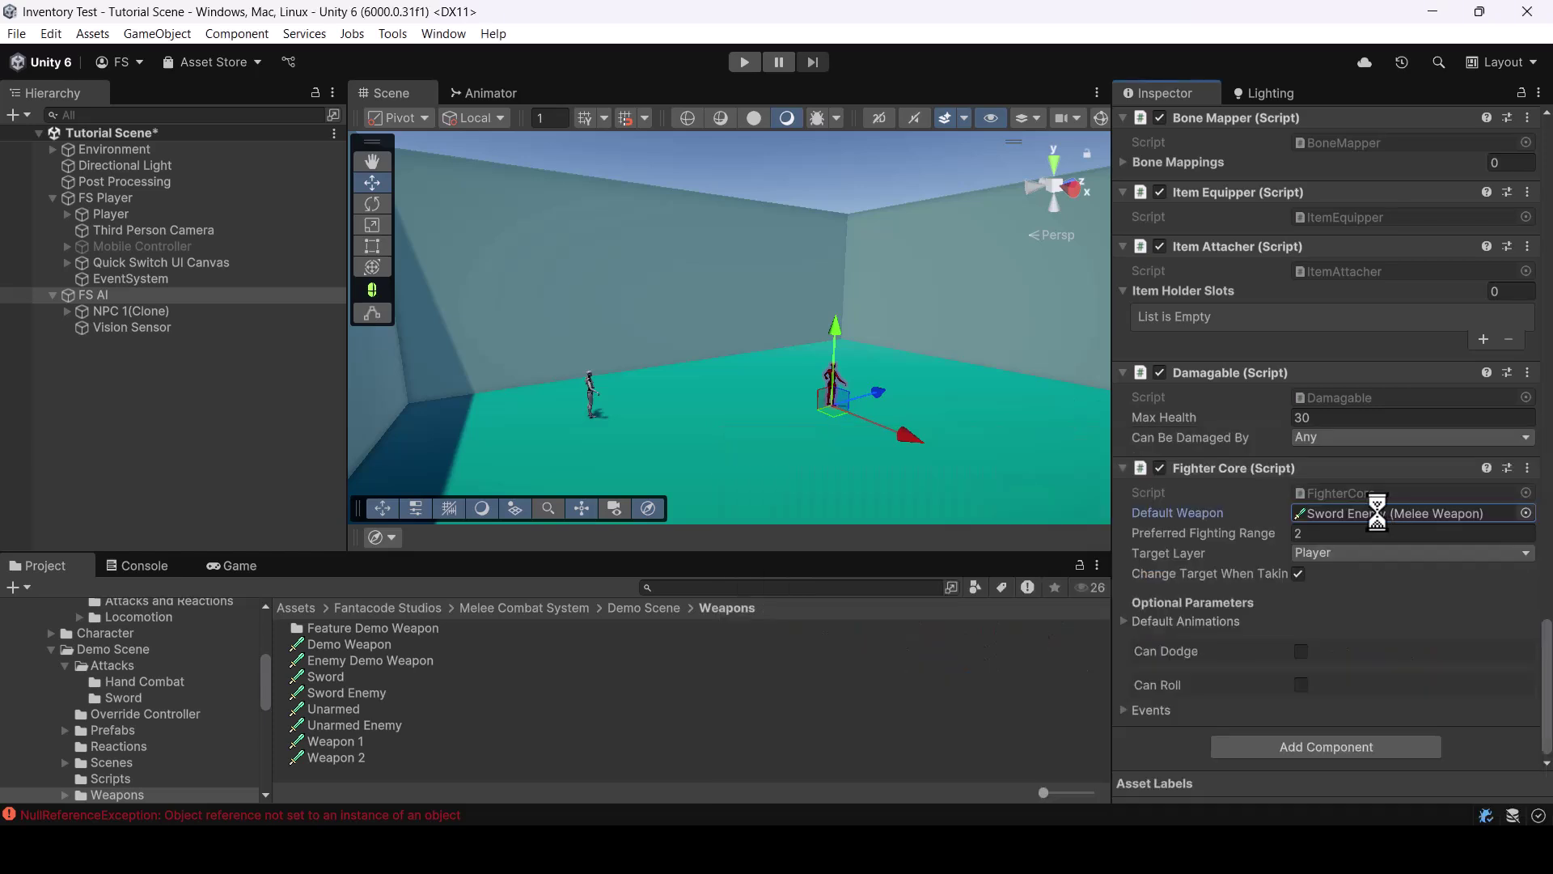
{"action": "left_click", "coordinate": [1402, 514]}
{"action": "left_click", "coordinate": [123, 419]}
{"action": "left_click", "coordinate": [92, 296]}
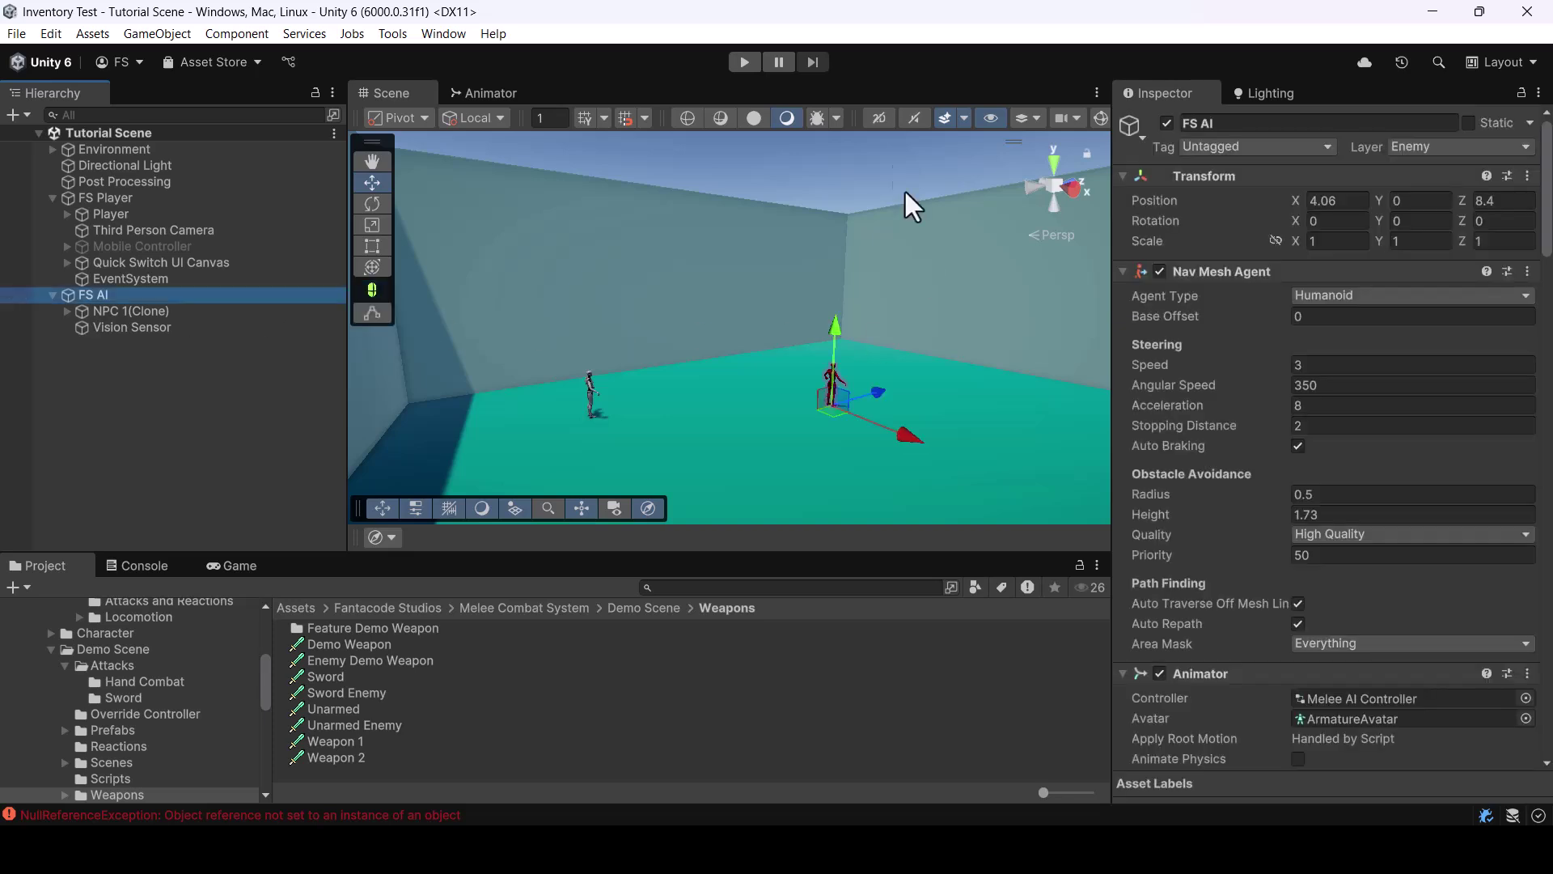
Play-test the sword fight between the player and the sword-equipped enemy, ending the run after the fight
{"action": "left_click", "coordinate": [744, 62]}
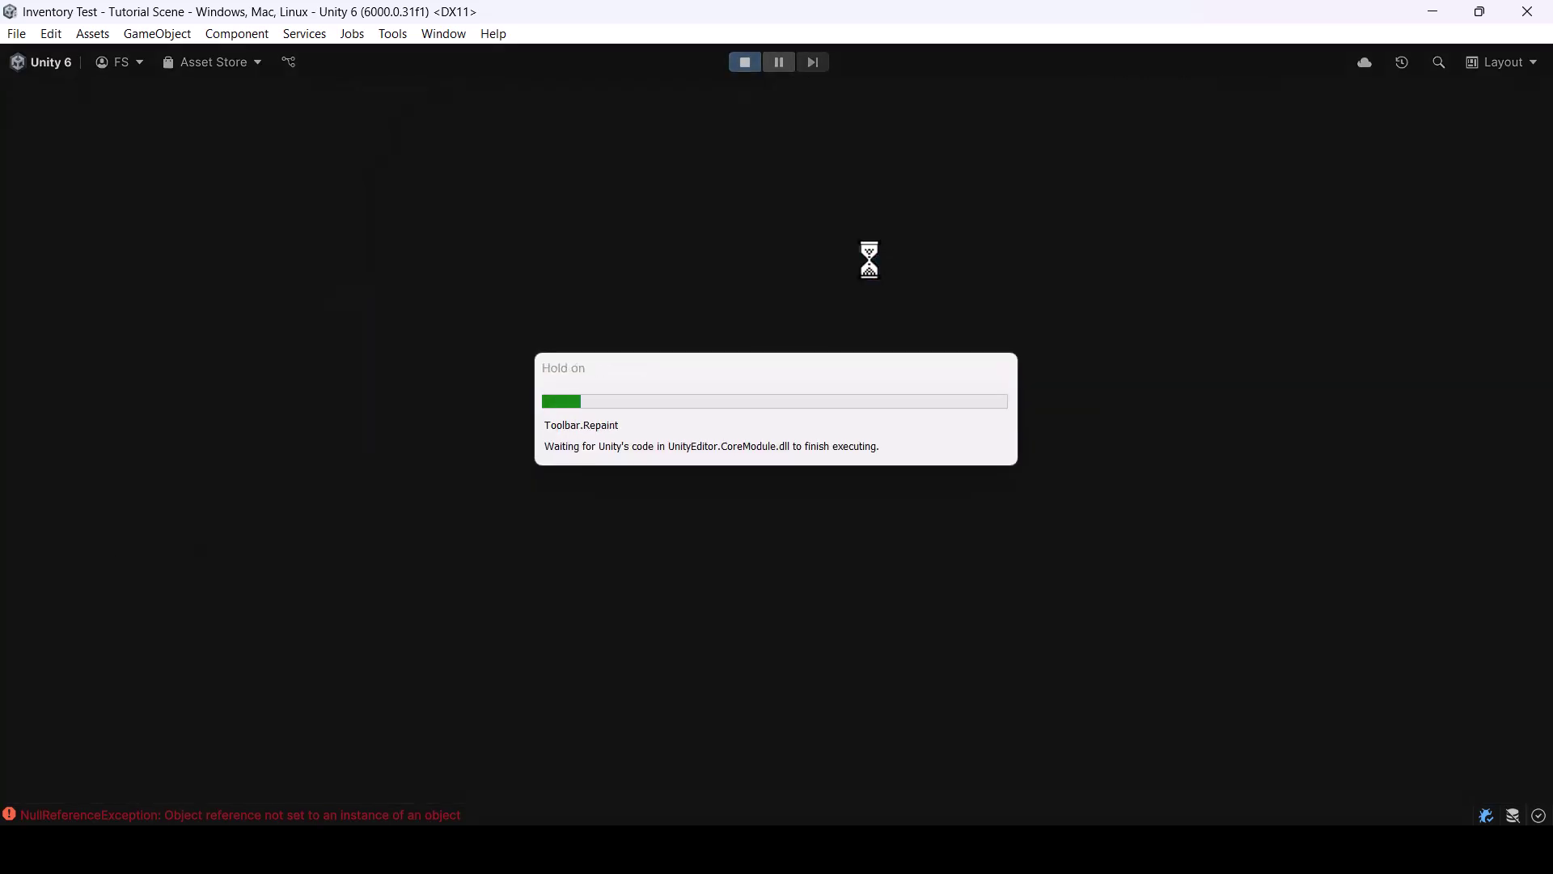
{"action": "key", "text": "w"}
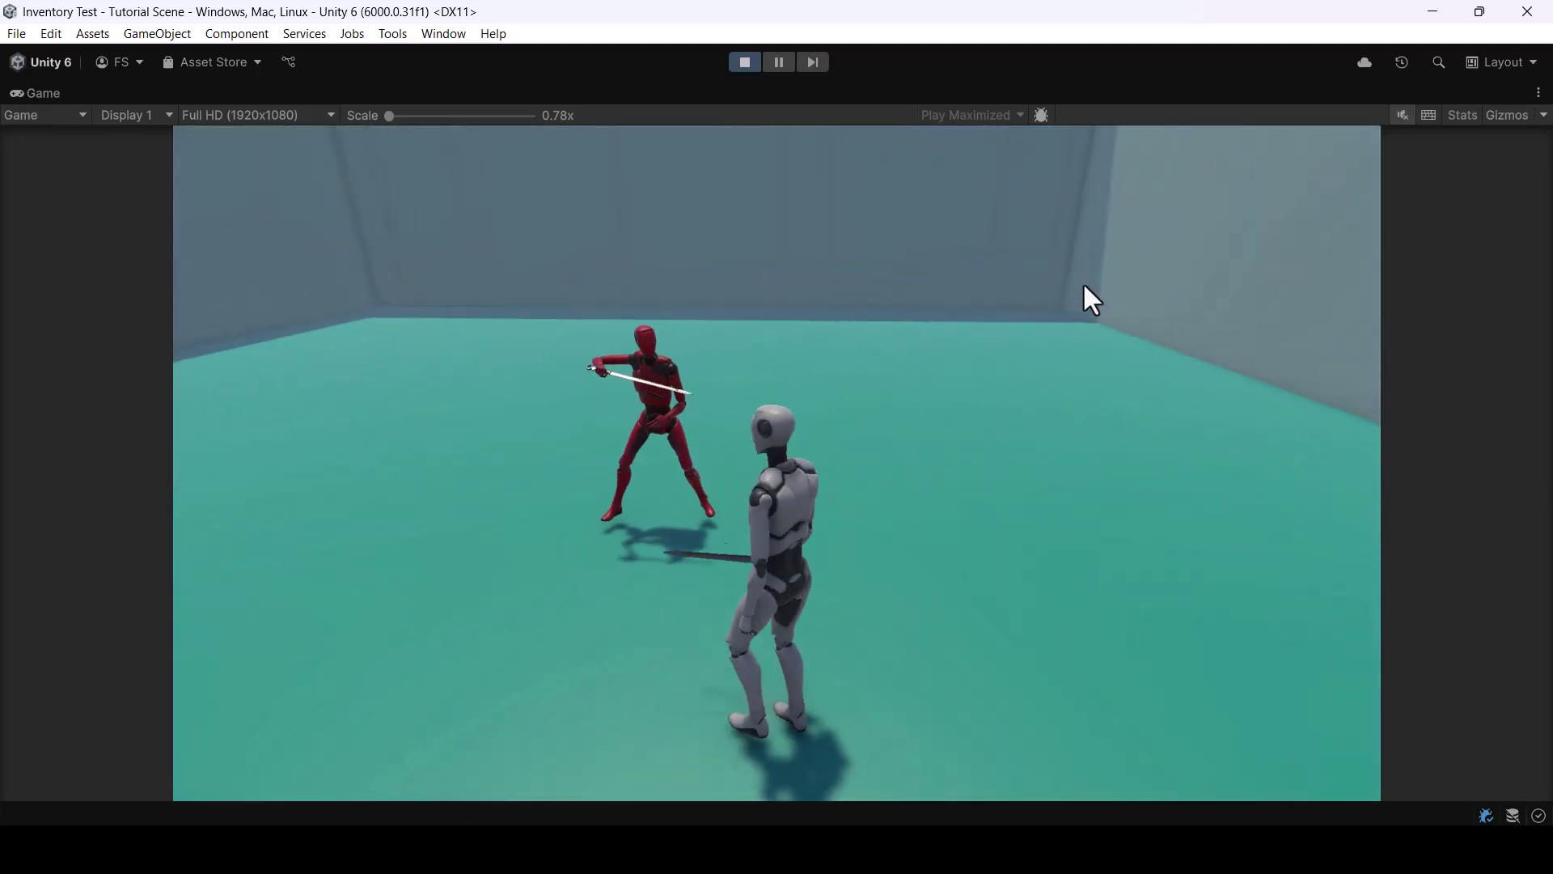
{"action": "left_click", "coordinate": [1089, 280]}
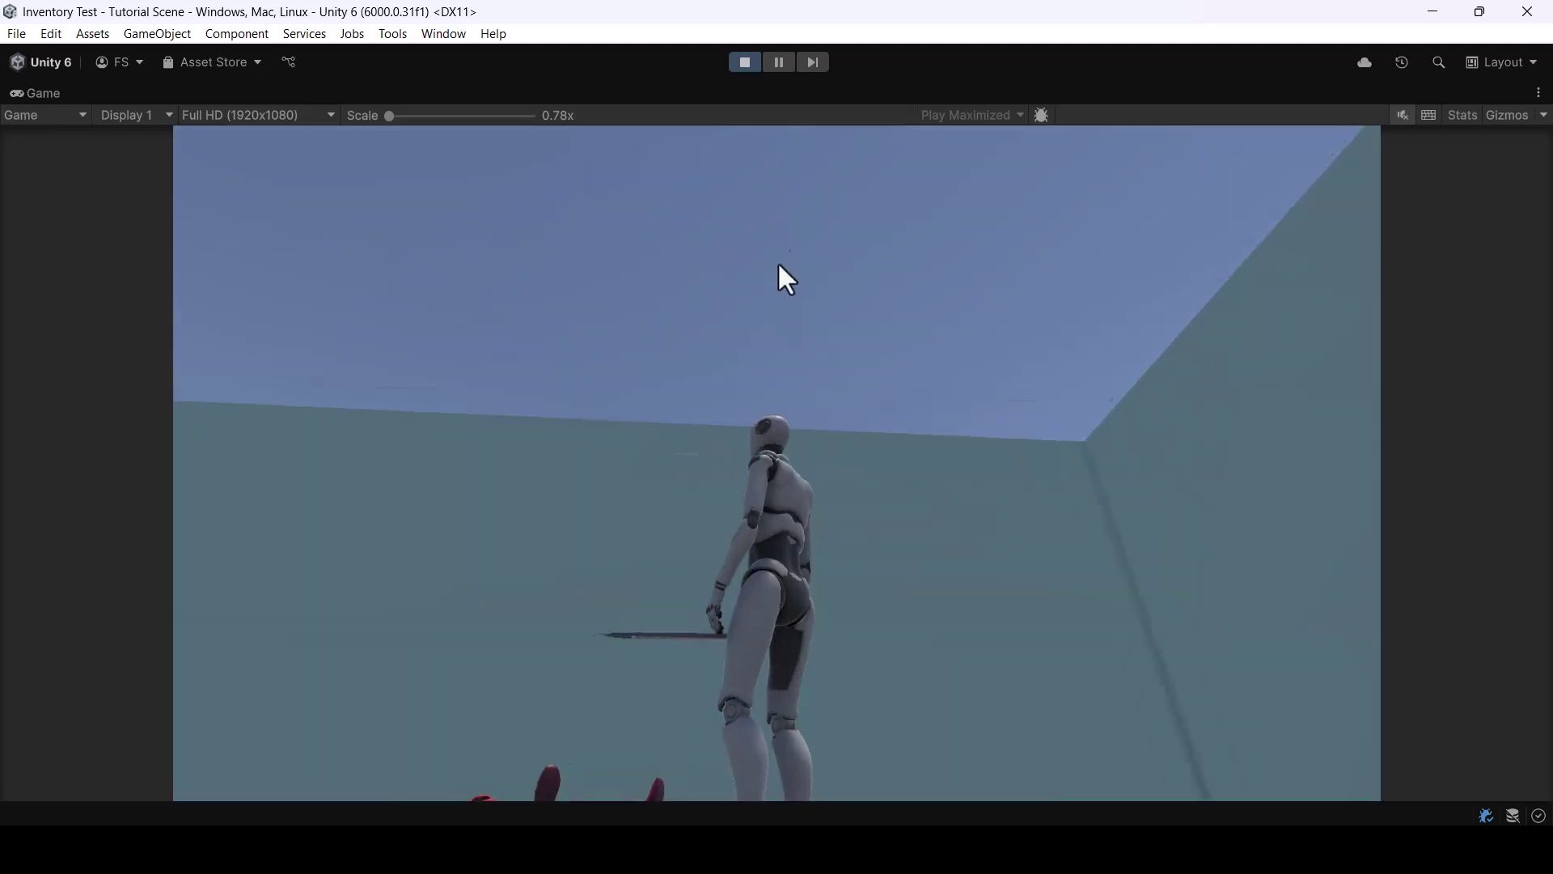
{"action": "left_click", "coordinate": [745, 62]}
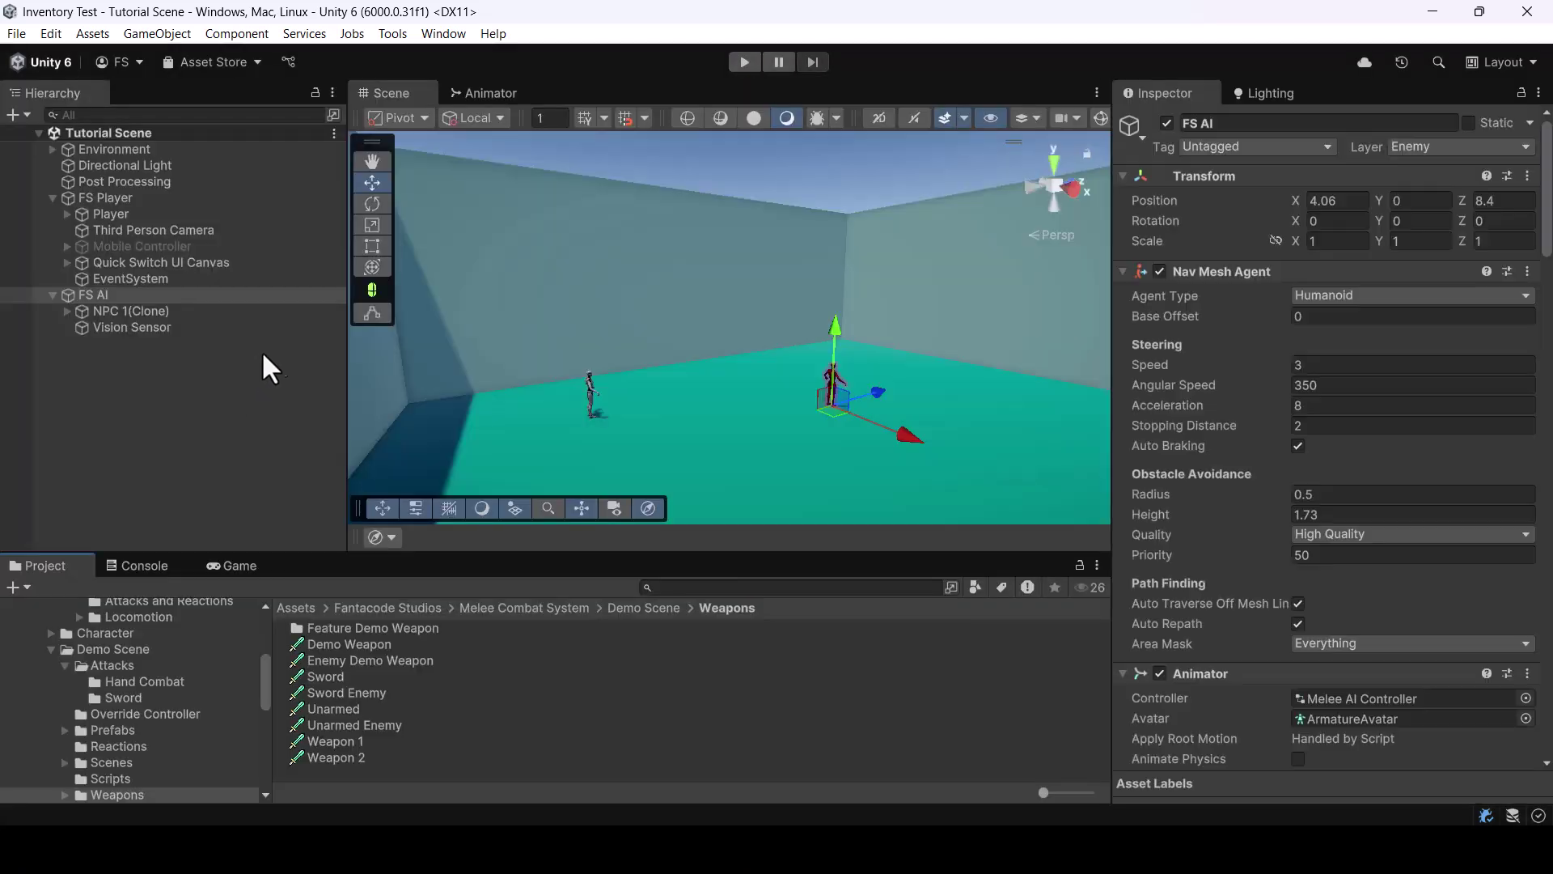
Duplicate the FS AI enemy twice, spread the copies around the original with one at about X 1.59, Z 9.69, and save the scene
{"action": "left_click", "coordinate": [95, 295]}
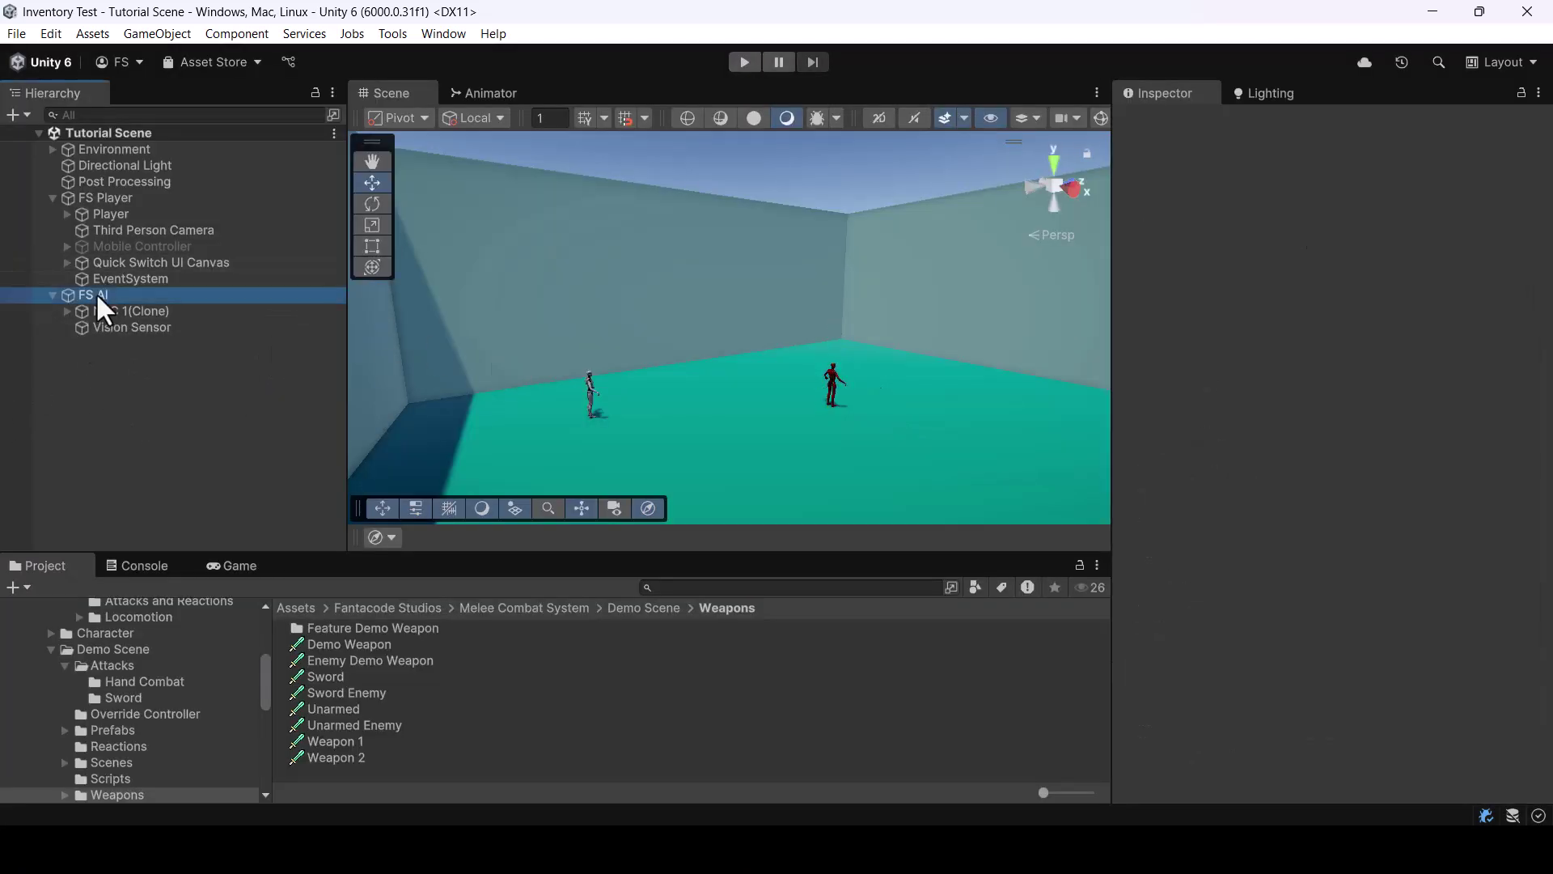
{"action": "key", "text": "ctrl+d"}
{"action": "key", "text": "ctrl+d"}
{"action": "right_click_drag", "start_coordinate": [769, 378], "coordinate": [613, 407]}
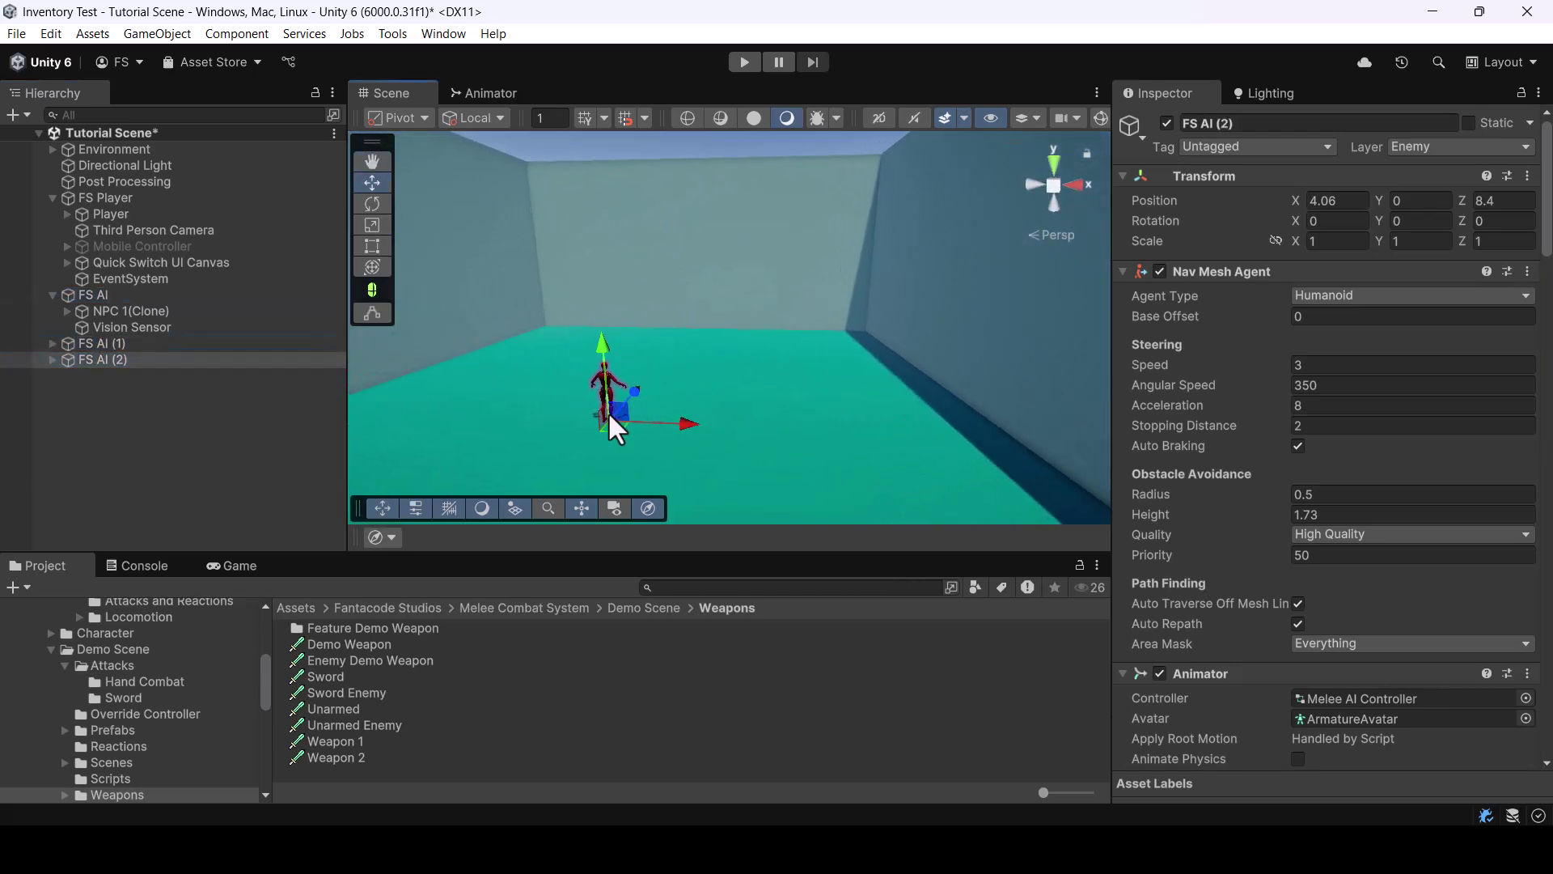
{"action": "left_click_drag", "start_coordinate": [672, 408], "coordinate": [555, 406]}
{"action": "left_click", "coordinate": [605, 398]}
{"action": "key", "text": "ctrl+s"}
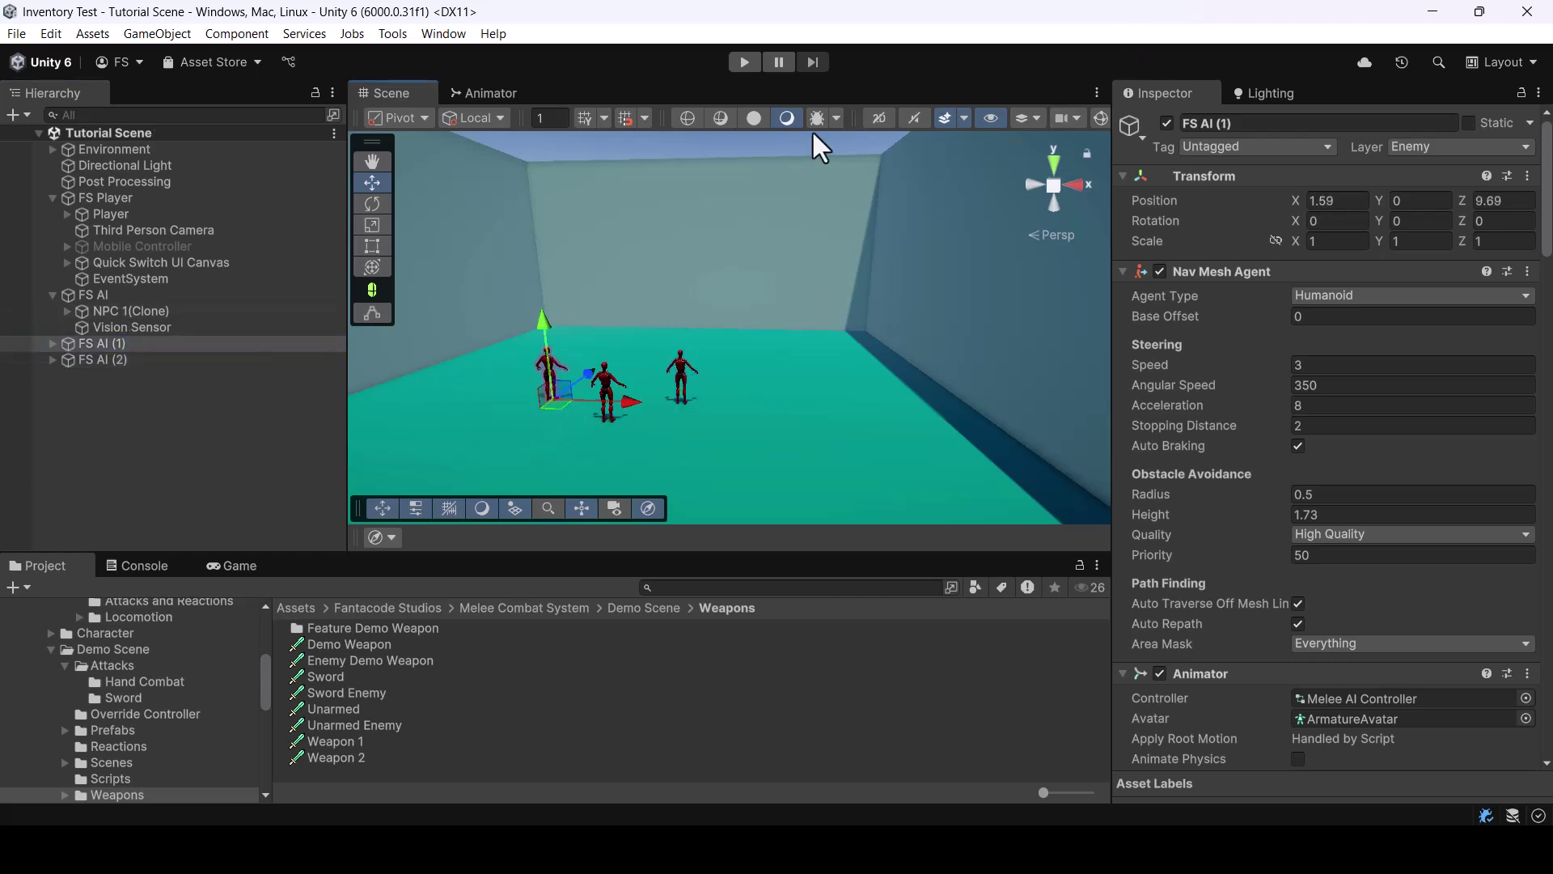
Play-test the player's sword combat against the group of three enemies, then end the run
{"action": "left_click", "coordinate": [746, 64]}
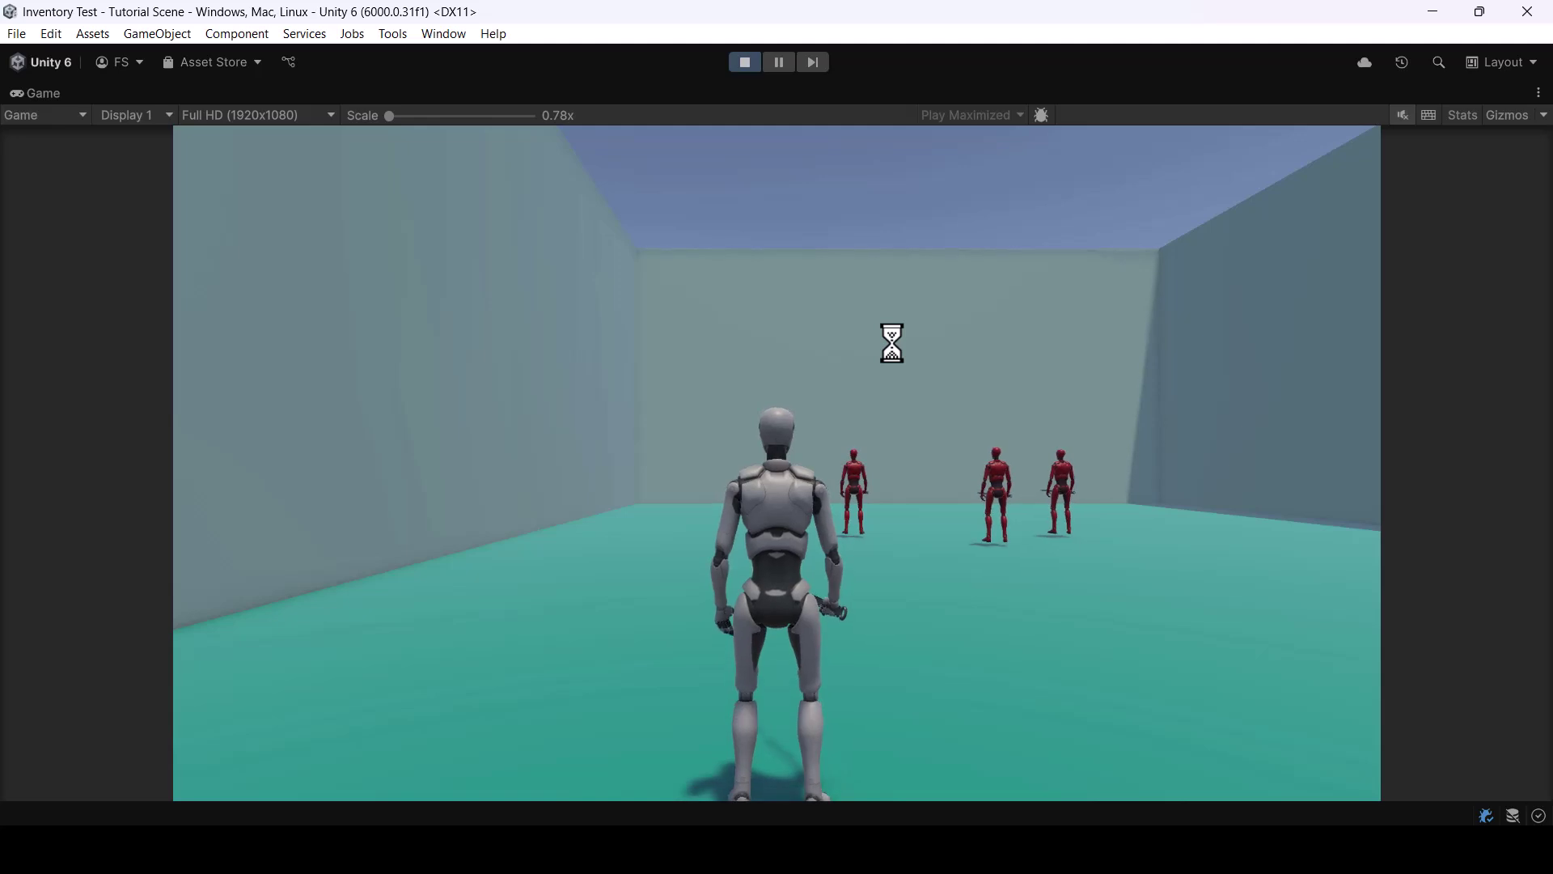
{"action": "key", "text": "w"}
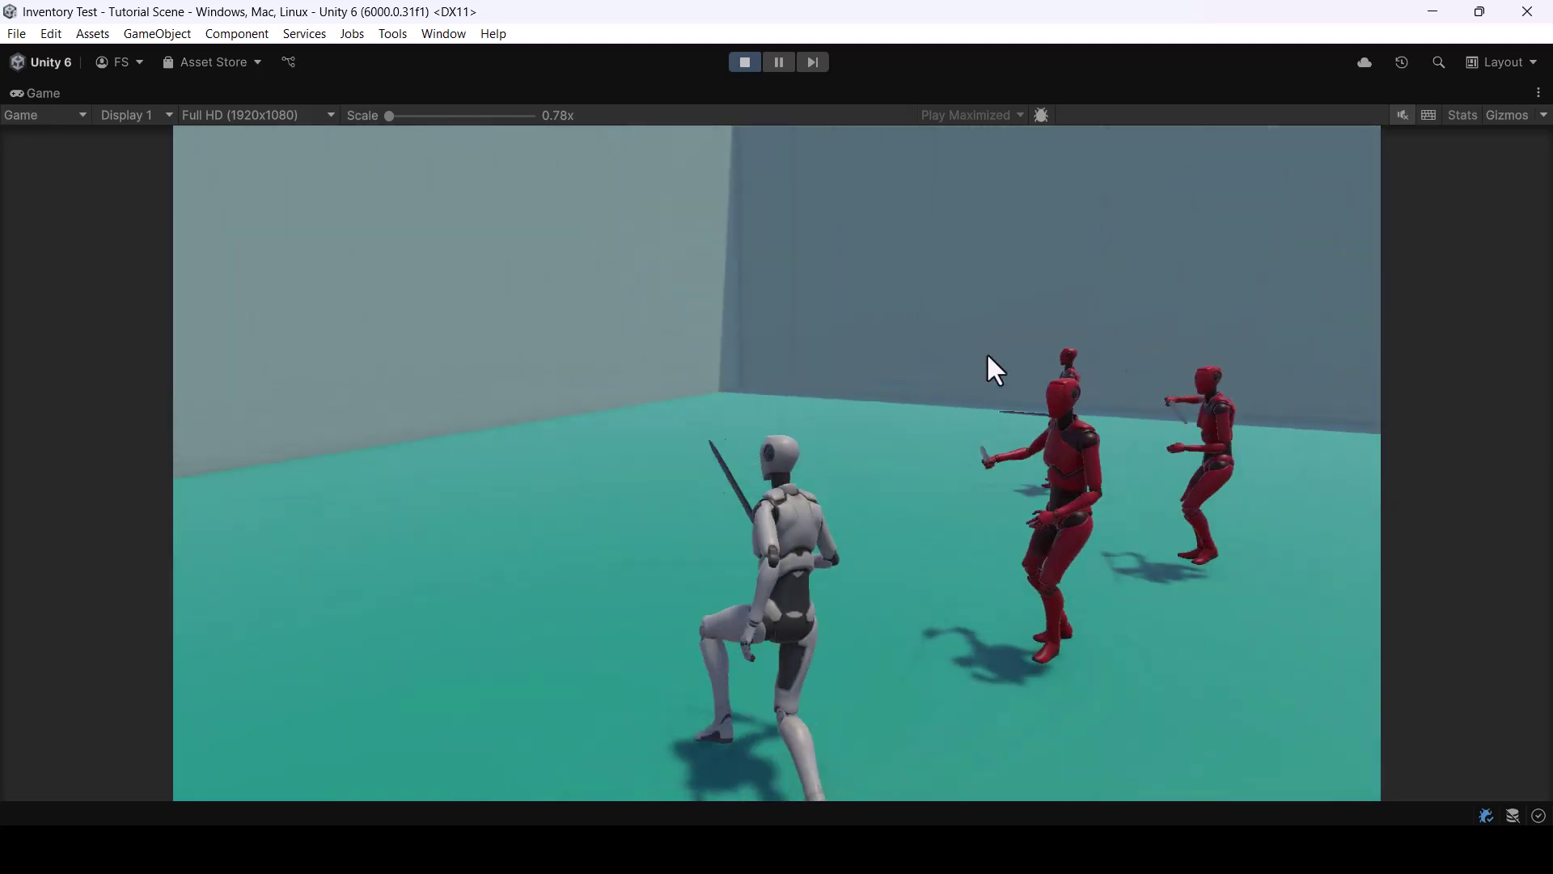
{"action": "left_click", "coordinate": [1041, 366]}
{"action": "key", "text": "w"}
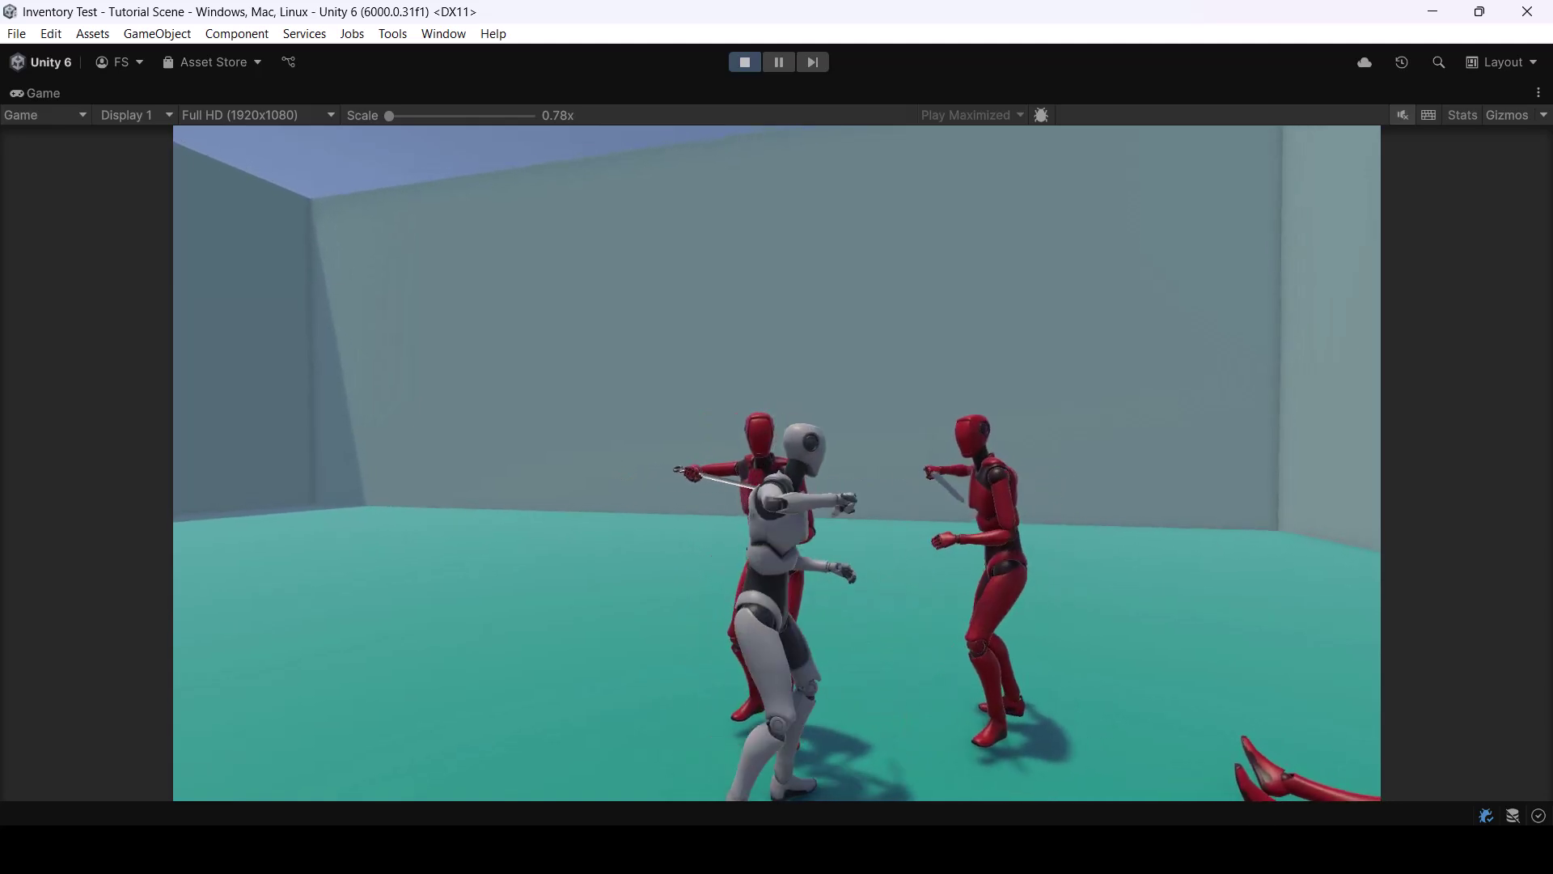
{"action": "key", "text": "ctrl+p"}
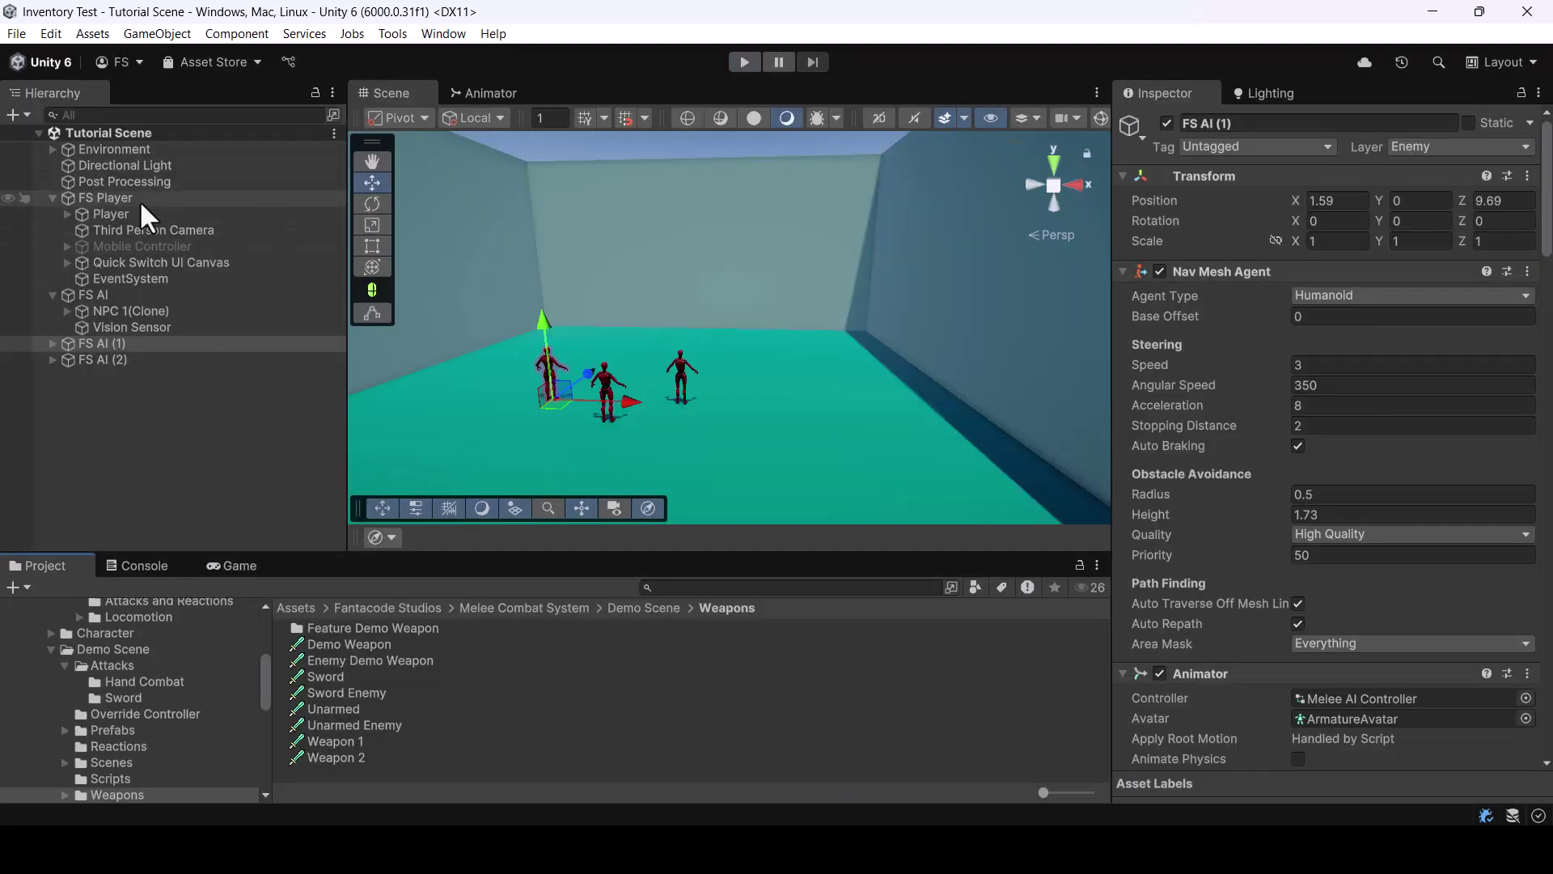
Examine the FS Player's Melee AI Manager settings, including the options for the criteria to select which enemy attacks
{"action": "left_click", "coordinate": [117, 201]}
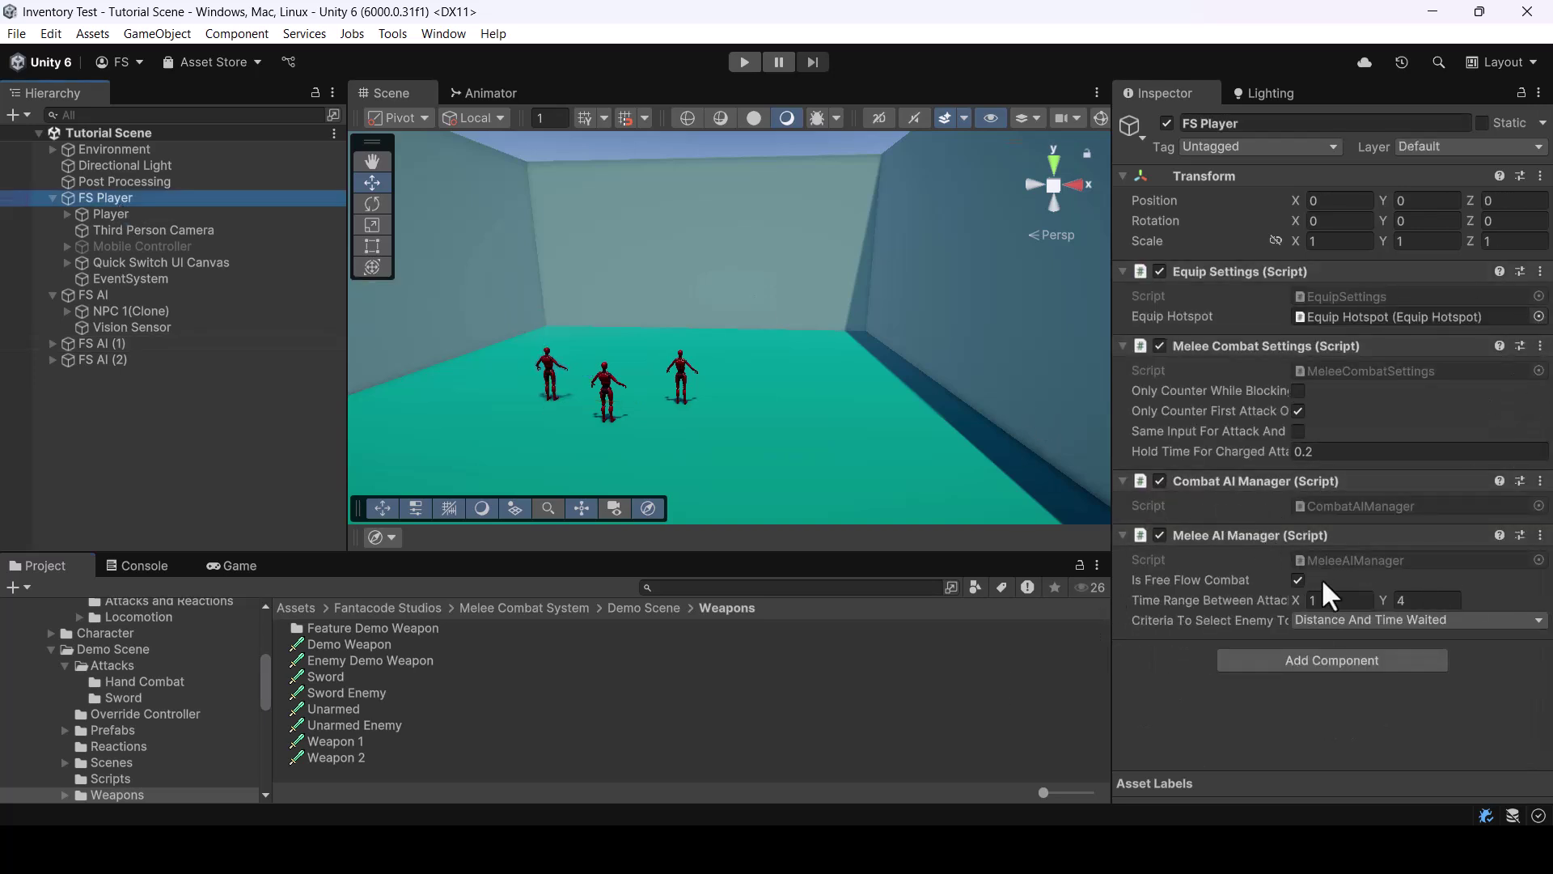
{"action": "left_click_drag", "start_coordinate": [1110, 601], "coordinate": [1029, 601]}
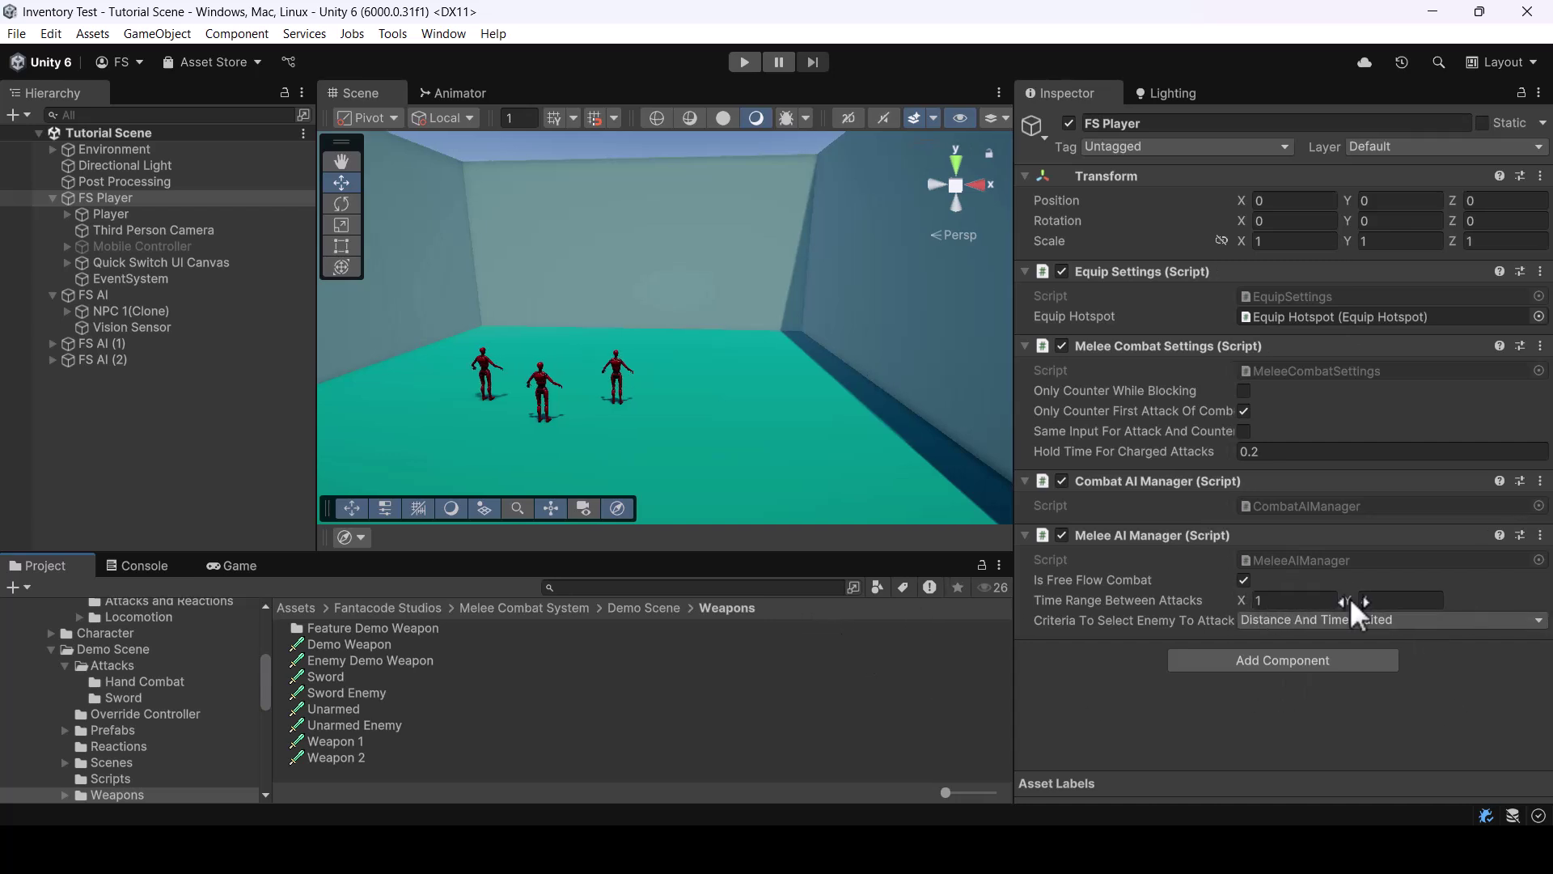
{"action": "left_click", "coordinate": [1295, 621]}
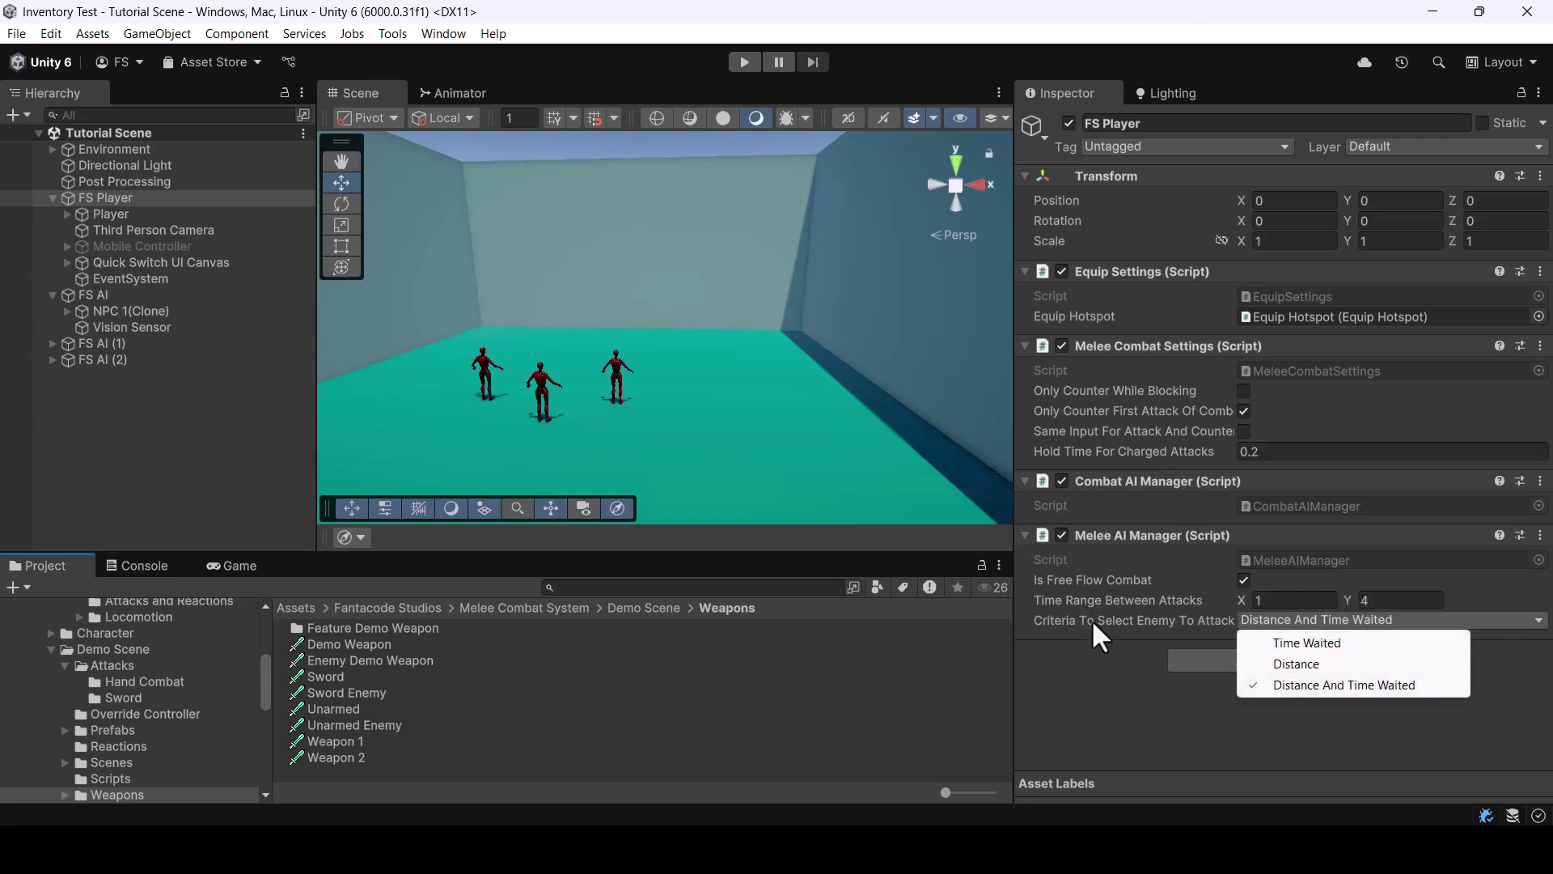
{"action": "left_click", "coordinate": [1076, 654]}
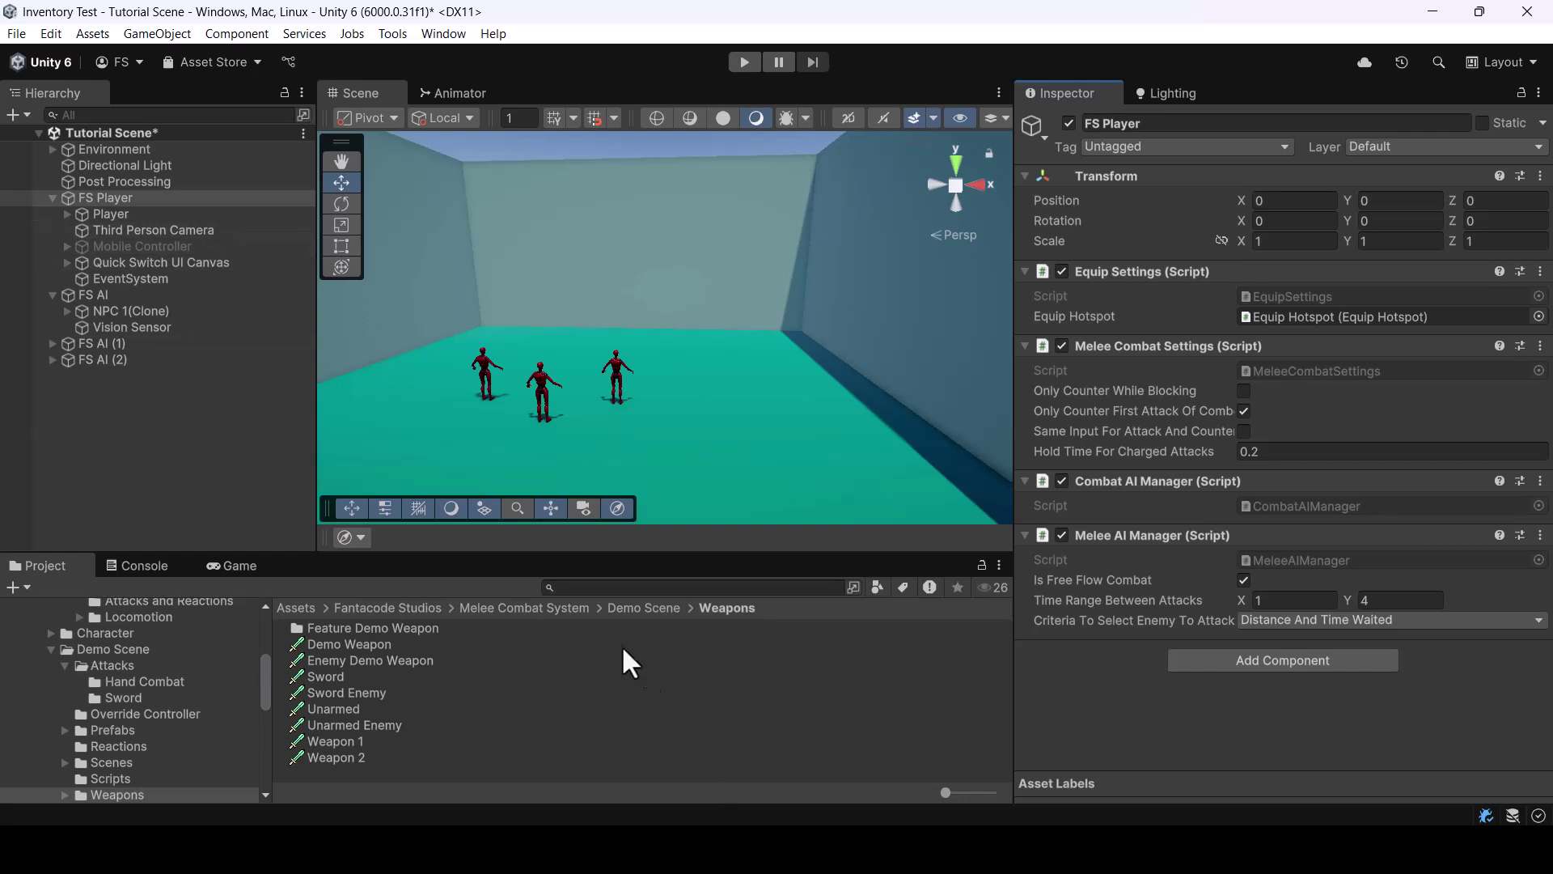
Open 1 - Main Demo Scene from the Melee Combat System's demo Scenes folder, saving the changes to Tutorial Scene
{"action": "left_click", "coordinate": [642, 609]}
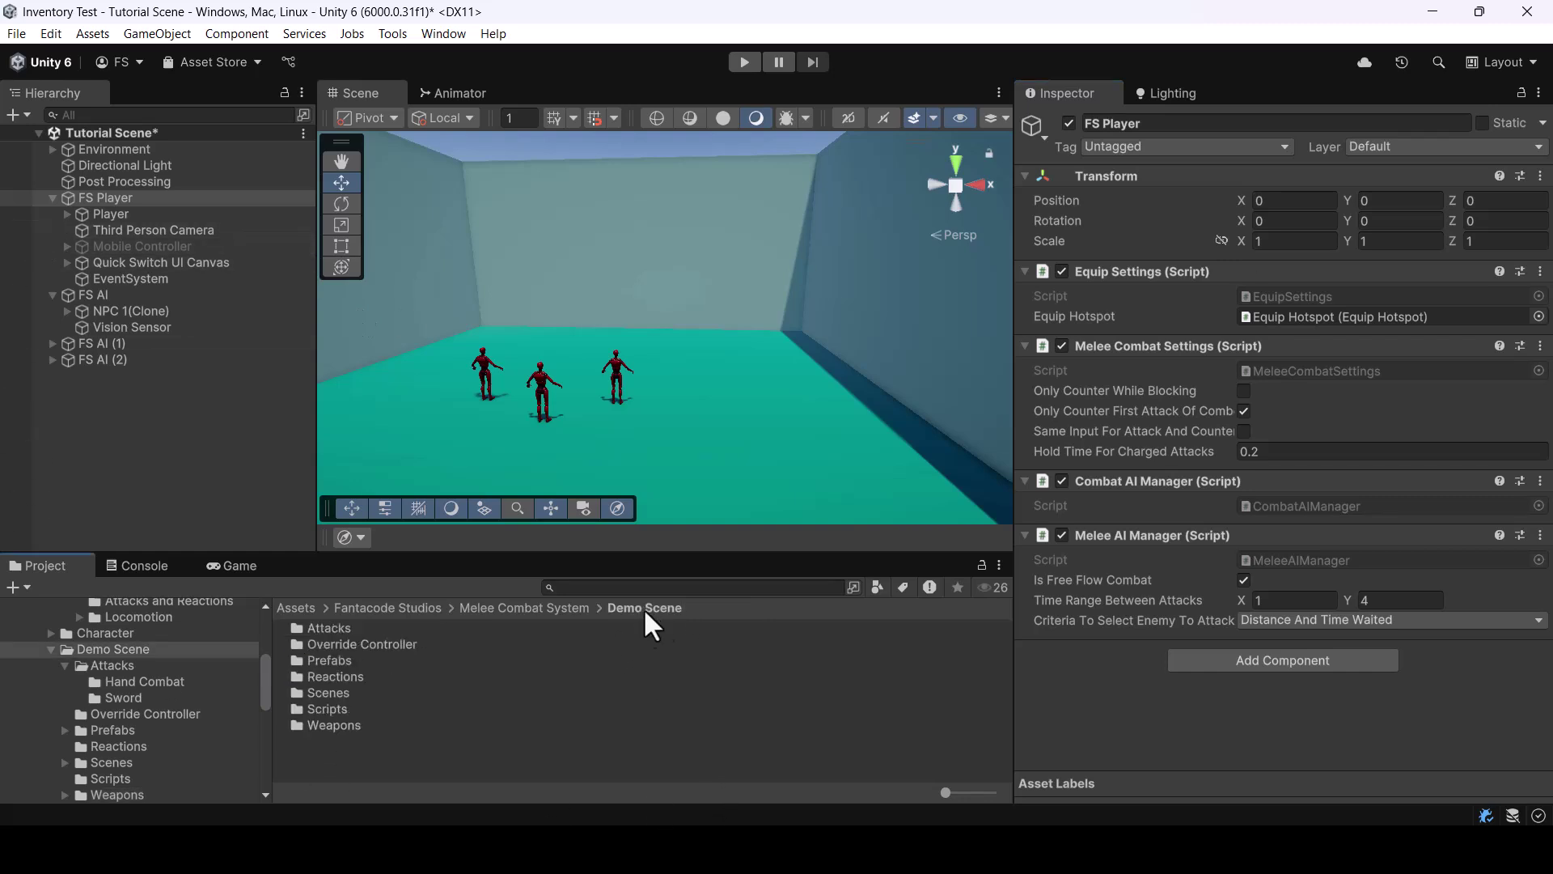
{"action": "left_click", "coordinate": [564, 608]}
{"action": "double_click", "coordinate": [358, 661]}
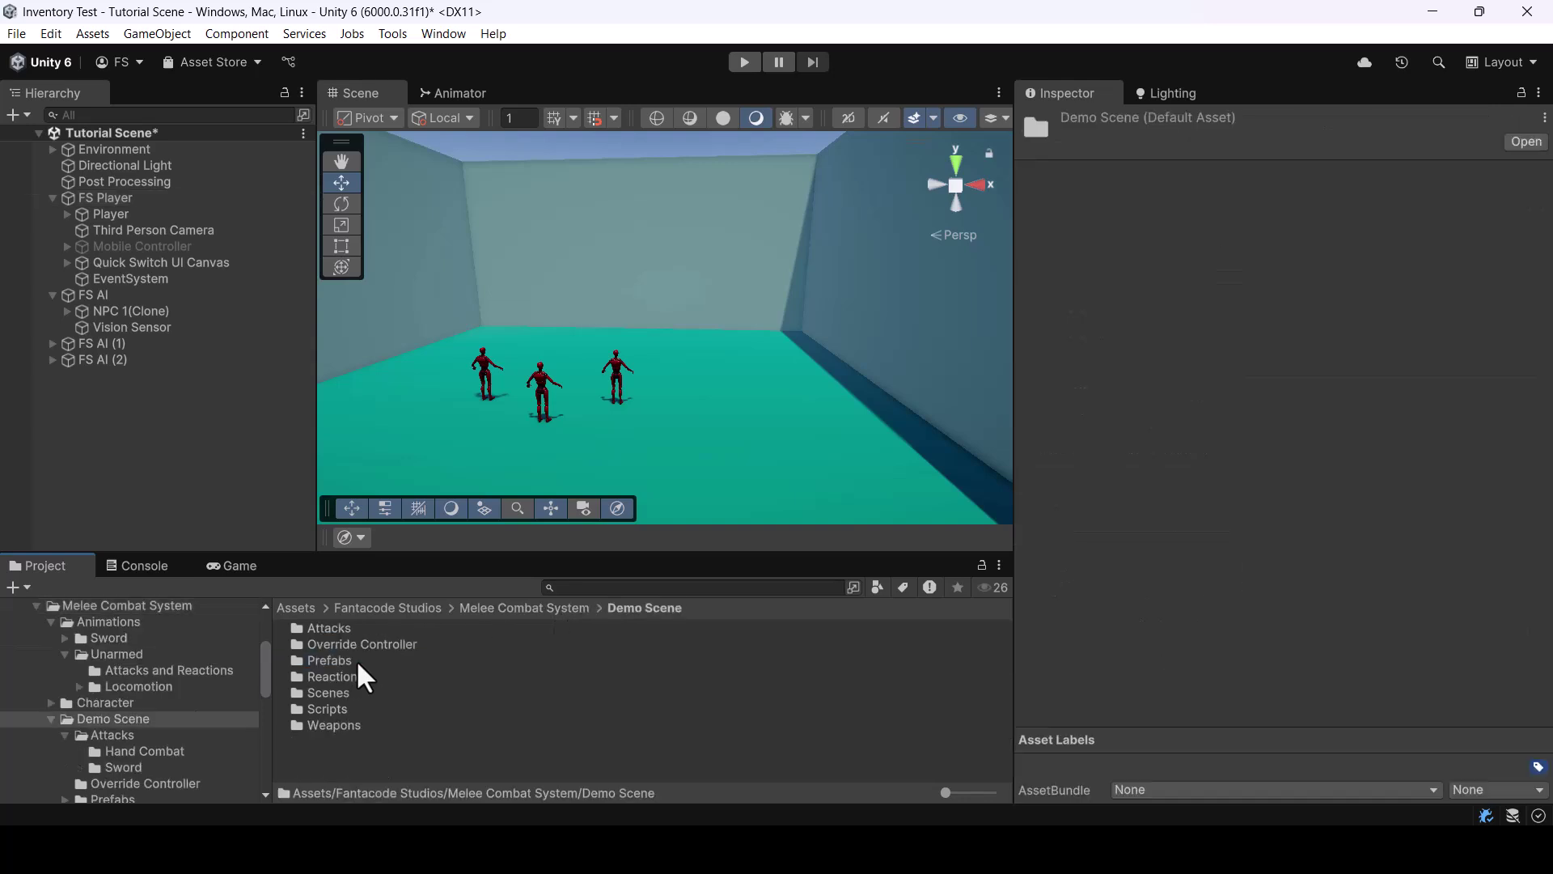
{"action": "double_click", "coordinate": [323, 693]}
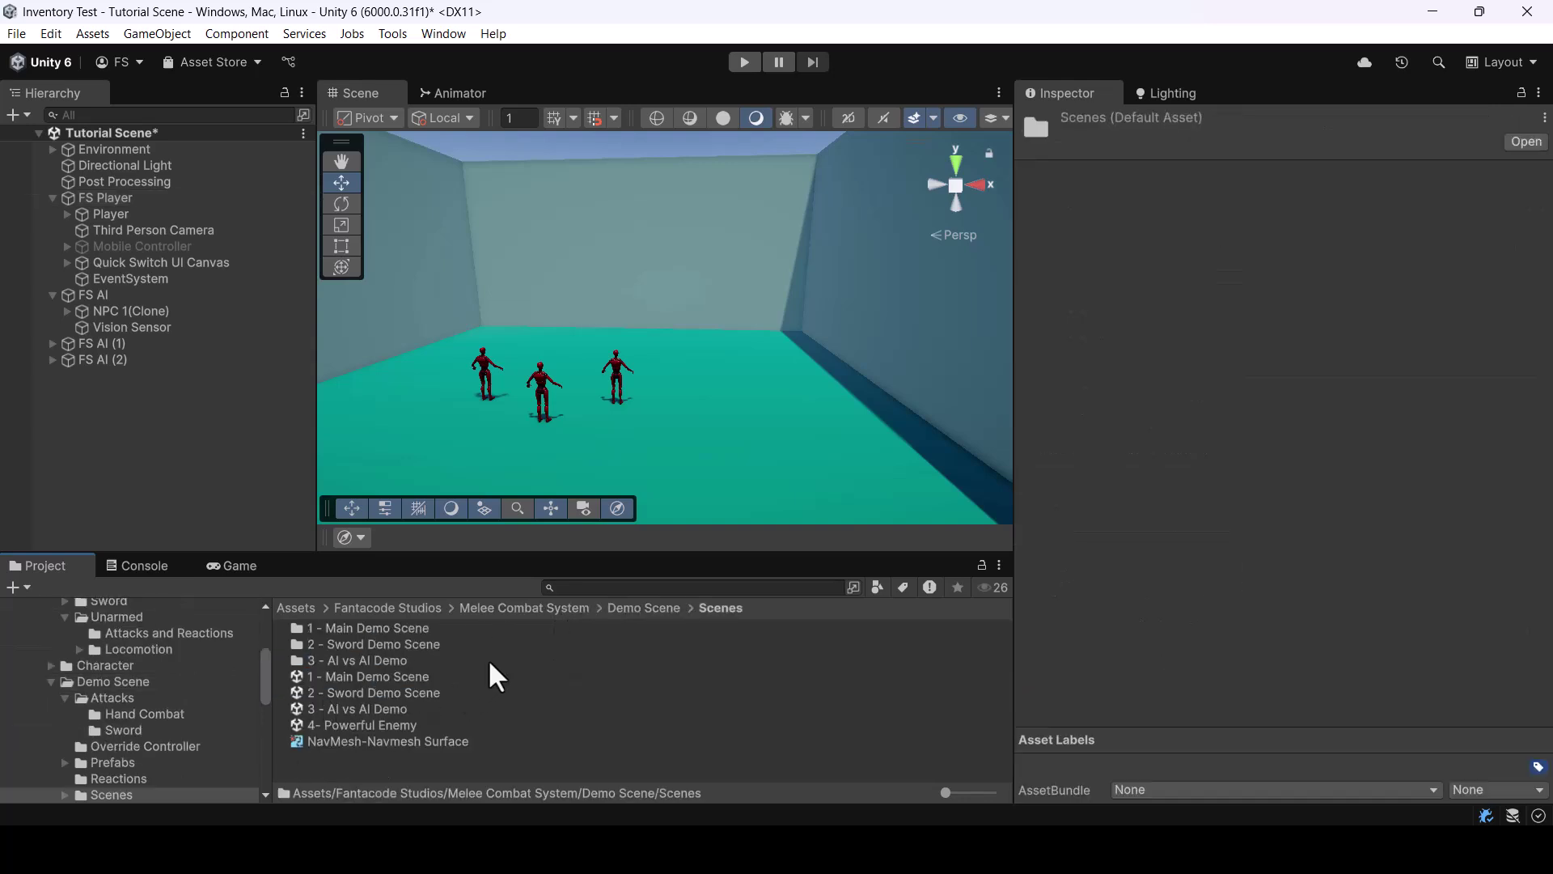
{"action": "double_click", "coordinate": [390, 676]}
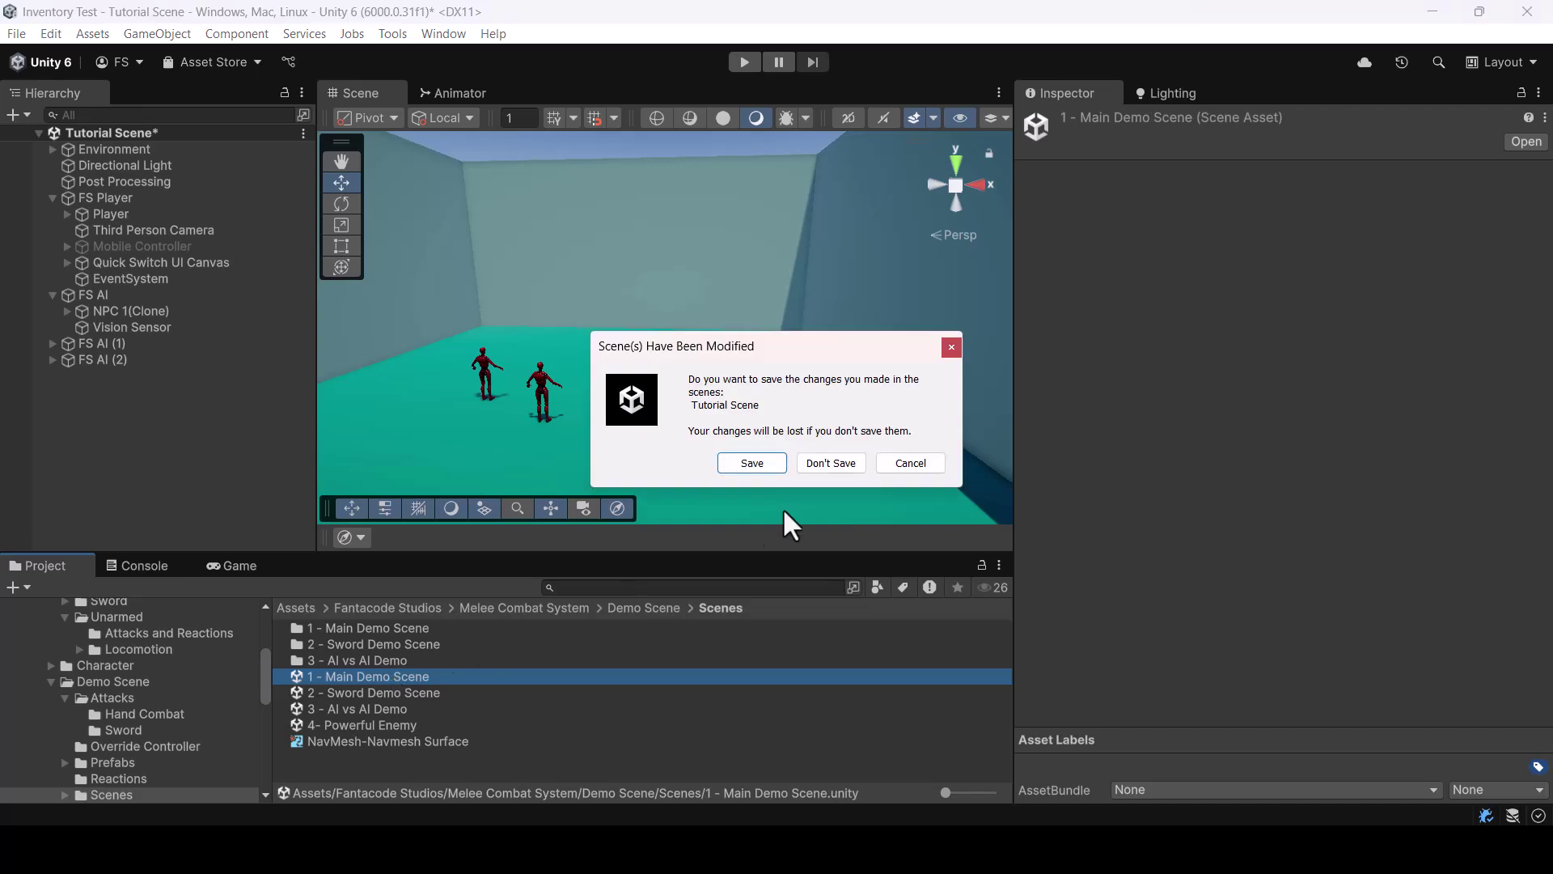
{"action": "left_click", "coordinate": [738, 463]}
{"action": "mouse_move", "coordinate": [784, 305]}
{"action": "right_mouse_down"}
{"action": "mouse_move", "coordinate": [658, 323]}
{"action": "mouse_move", "coordinate": [768, 306]}
{"action": "right_mouse_up"}
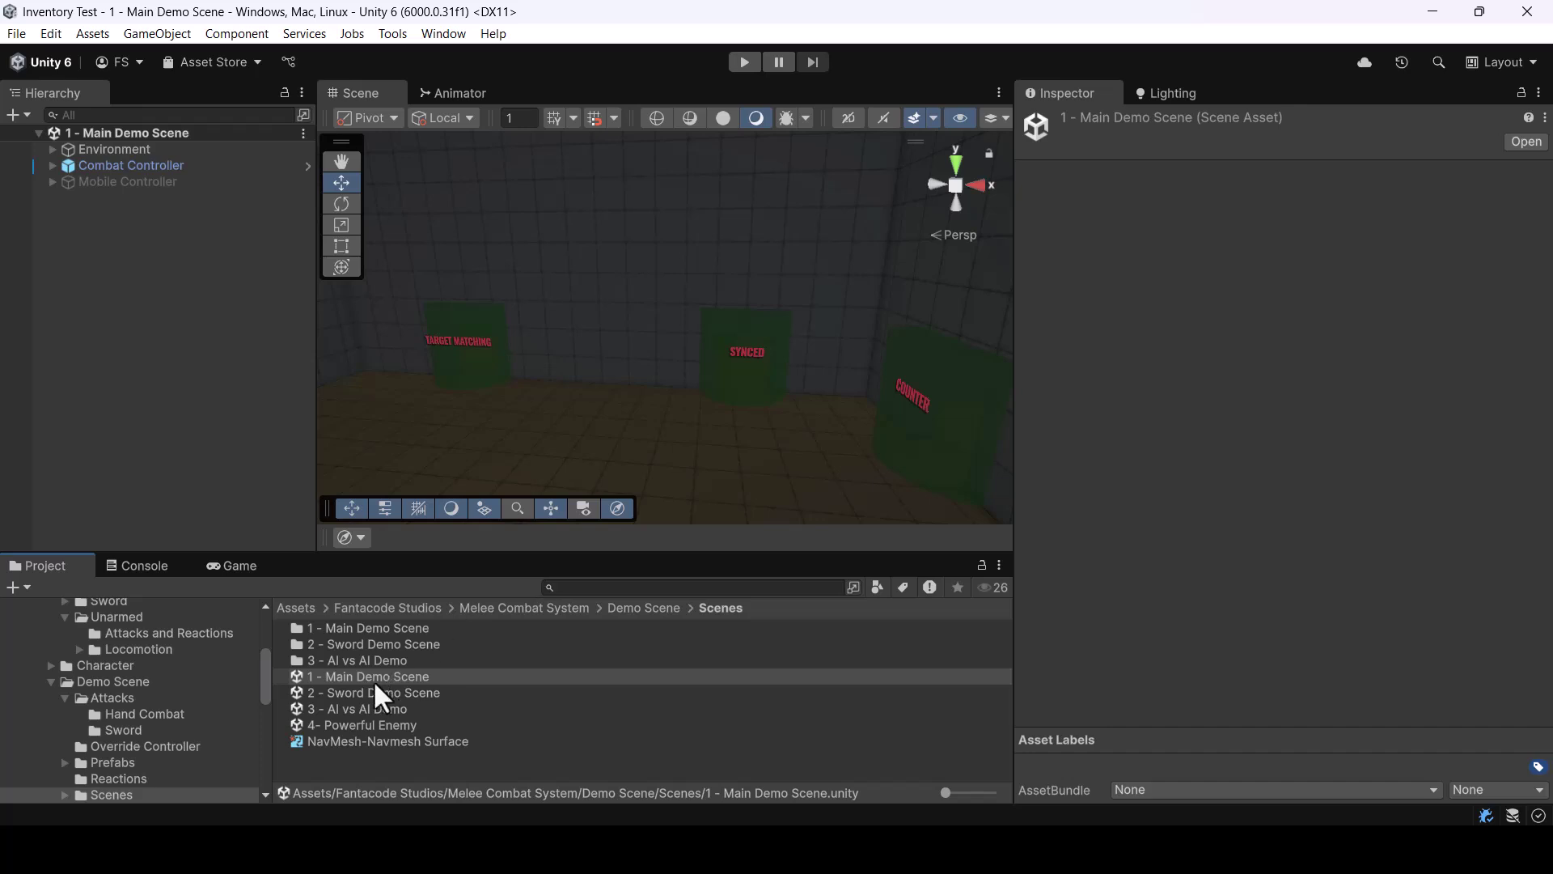
Open 2 - Sword Demo Scene and play-test a stealth attack on the nearest enemy from behind
{"action": "double_click", "coordinate": [382, 693]}
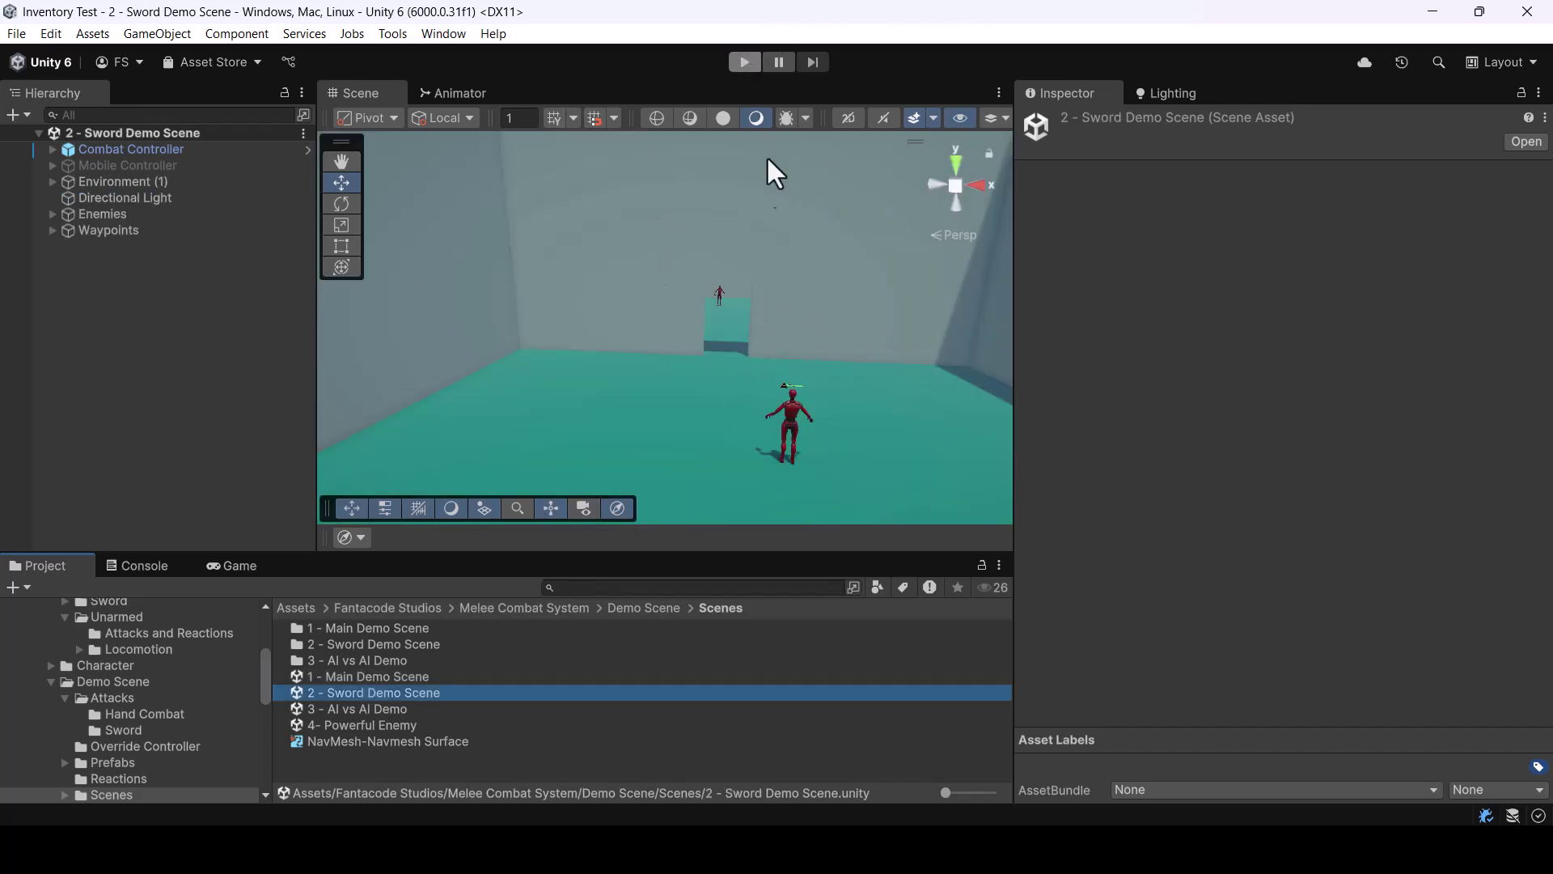
{"action": "left_click", "coordinate": [746, 62]}
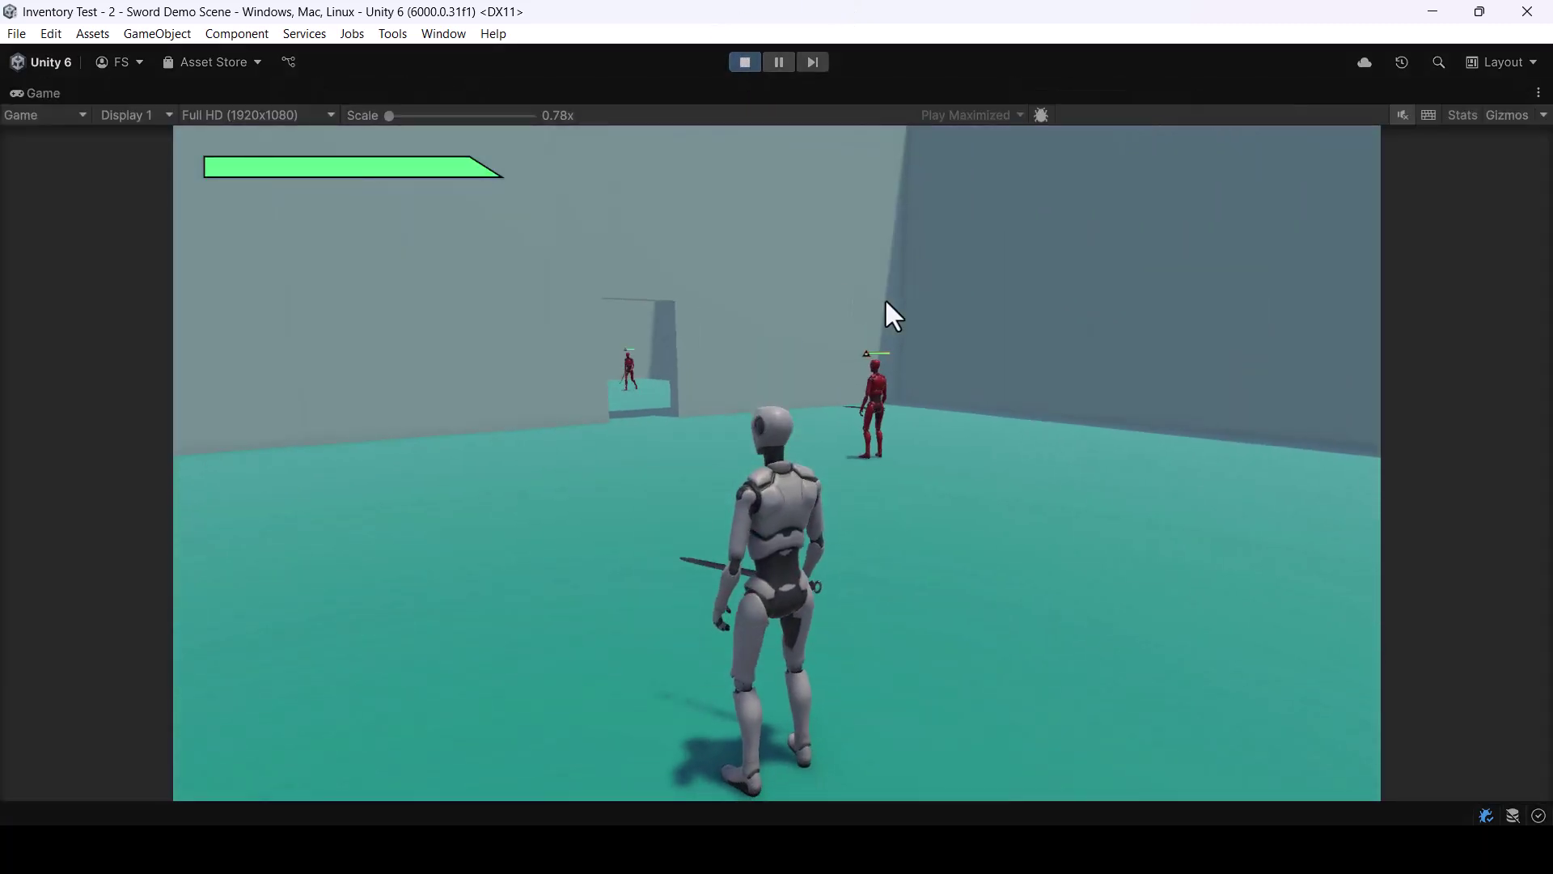
{"action": "key", "text": "w"}
{"action": "left_click", "coordinate": [896, 300]}
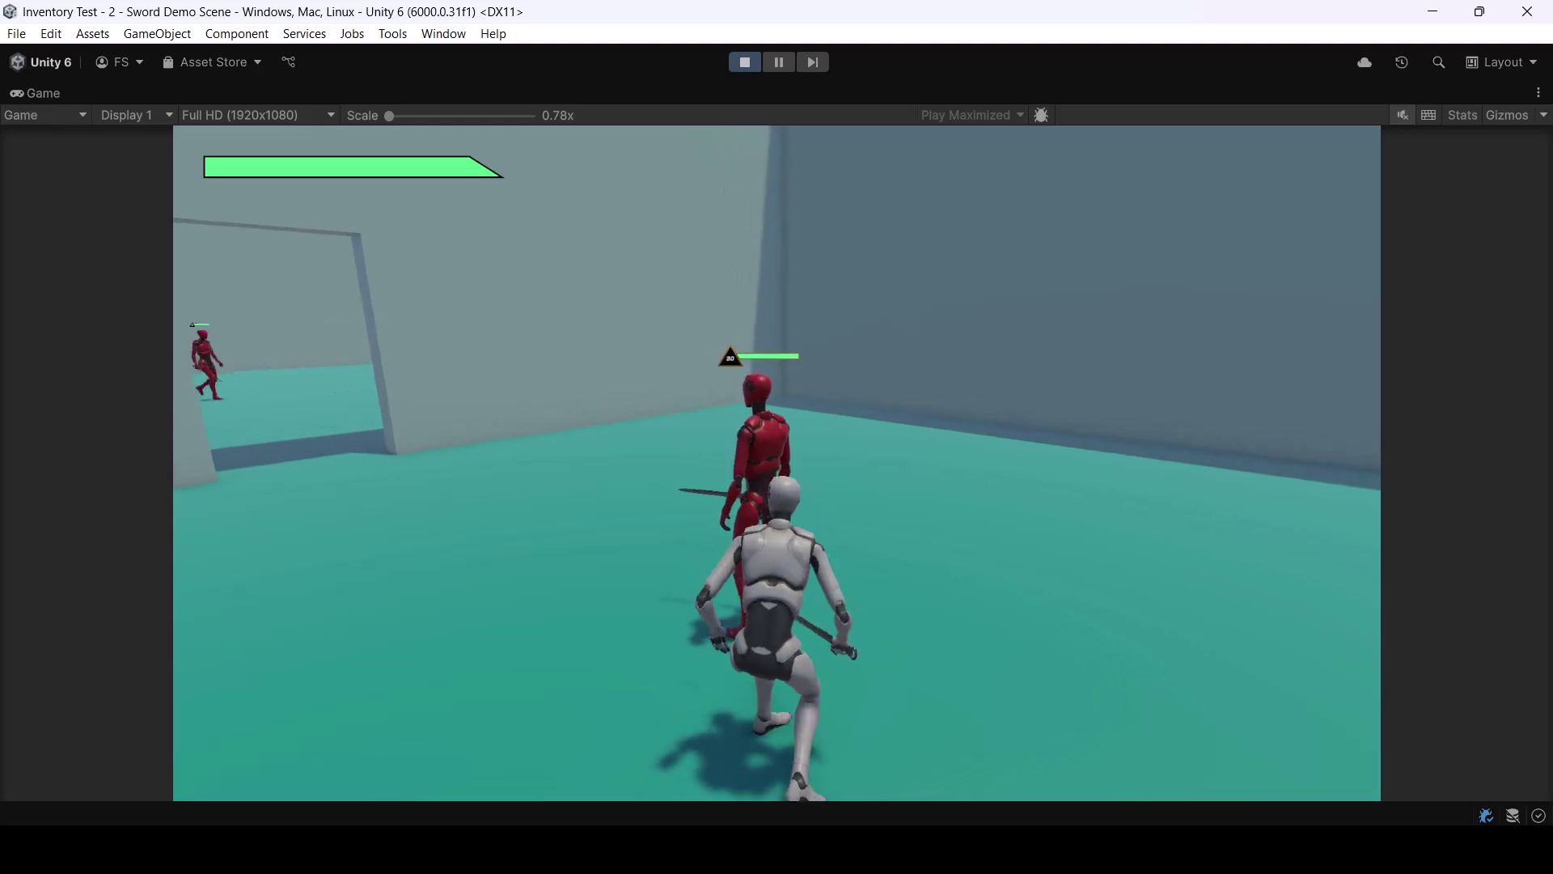
{"action": "left_click", "coordinate": [895, 300]}
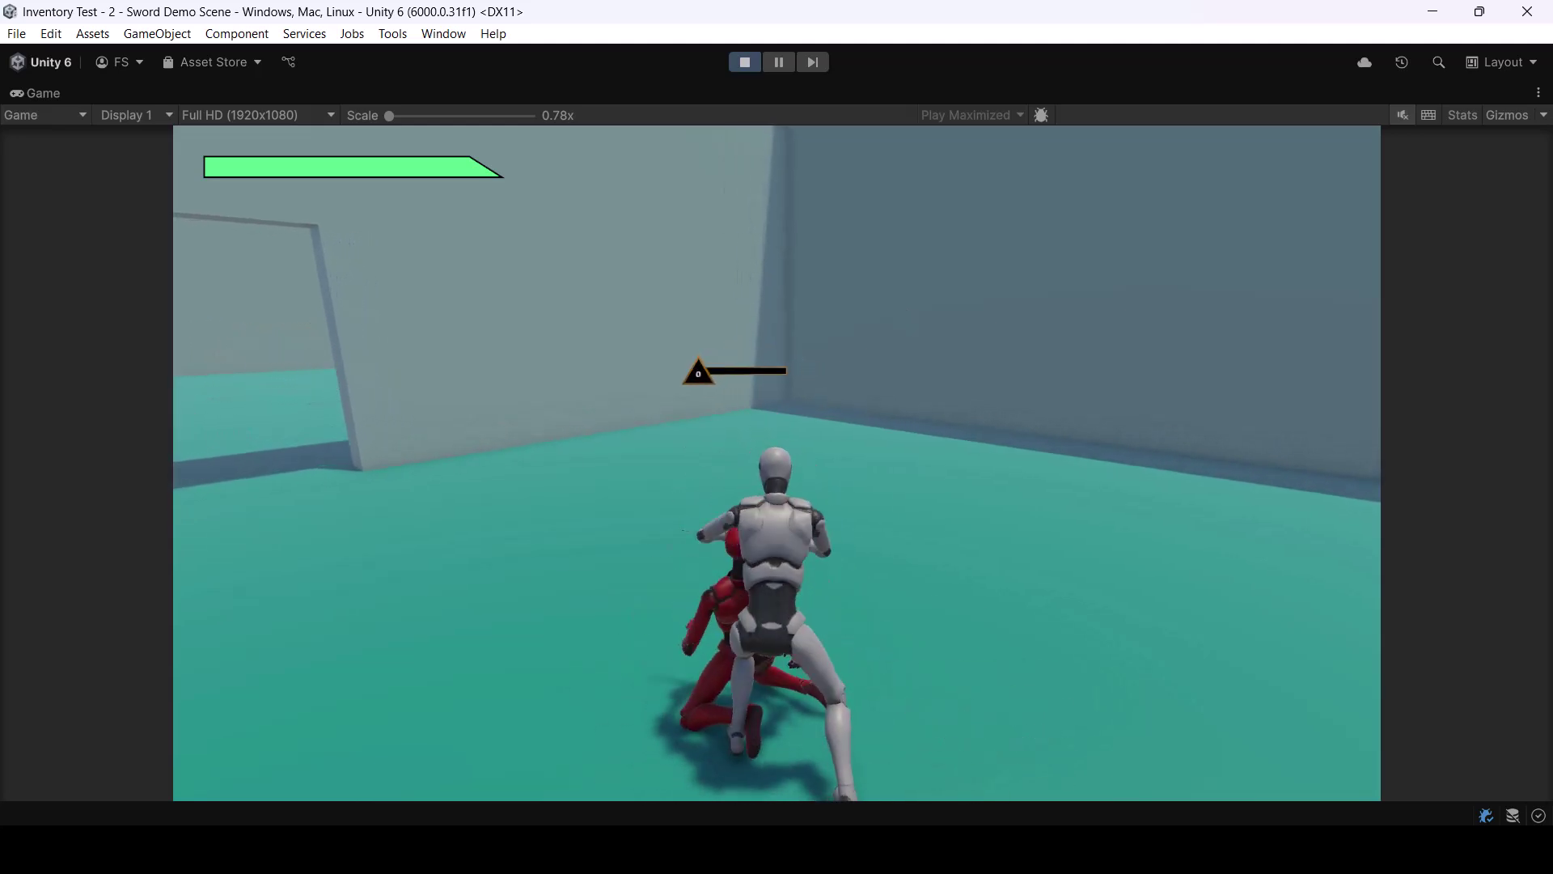
{"action": "key", "text": "ctrl+p"}
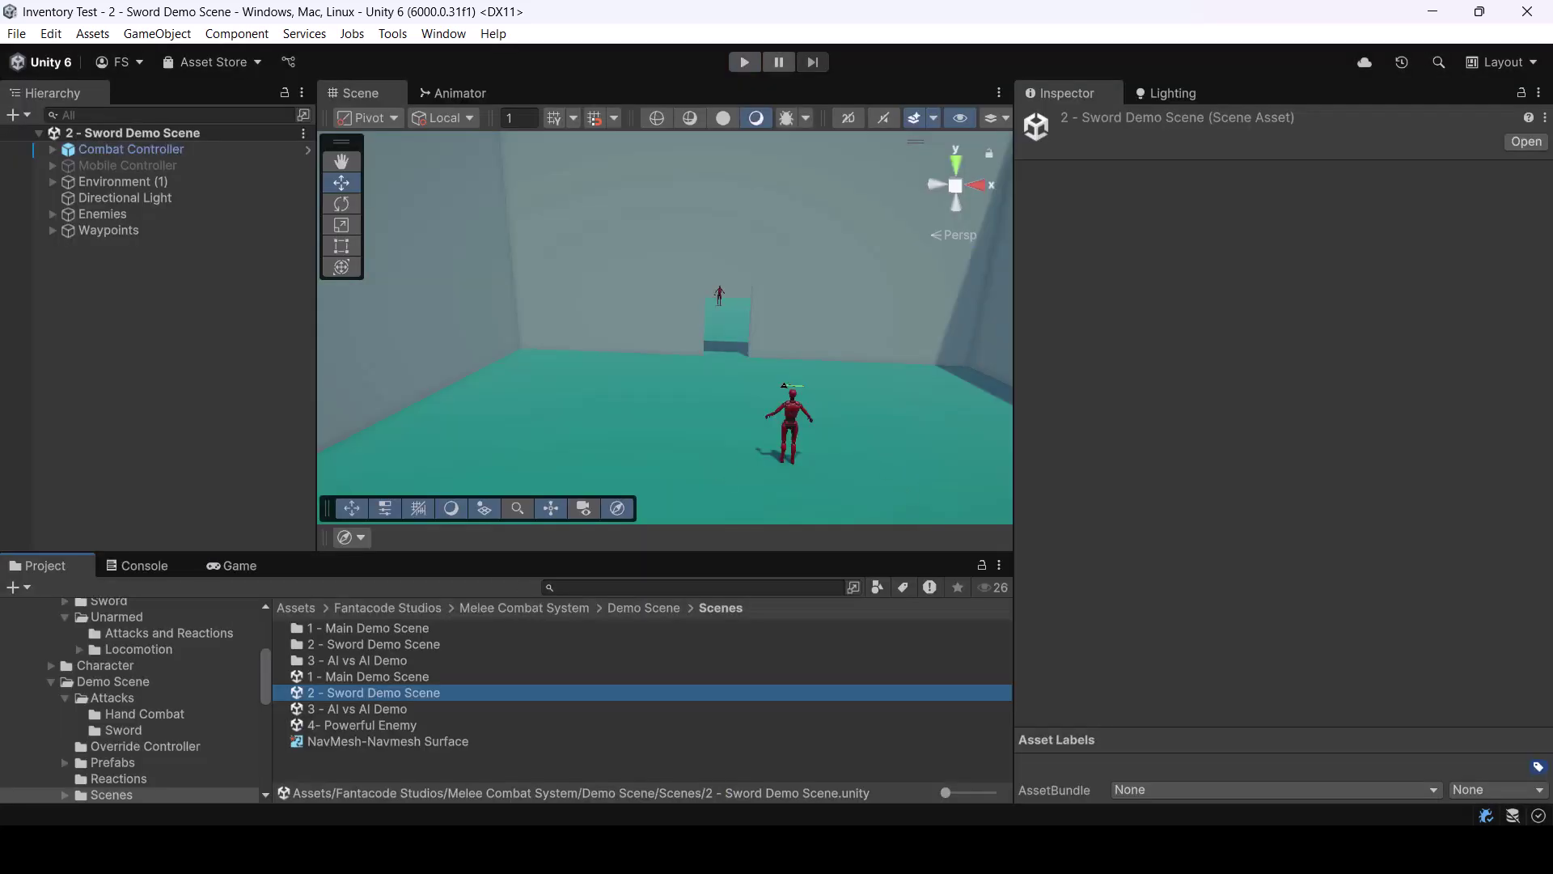
Open the 3 - AI vs AI Demo scene and play-test a fight alongside the allied AI
{"action": "double_click", "coordinate": [358, 709]}
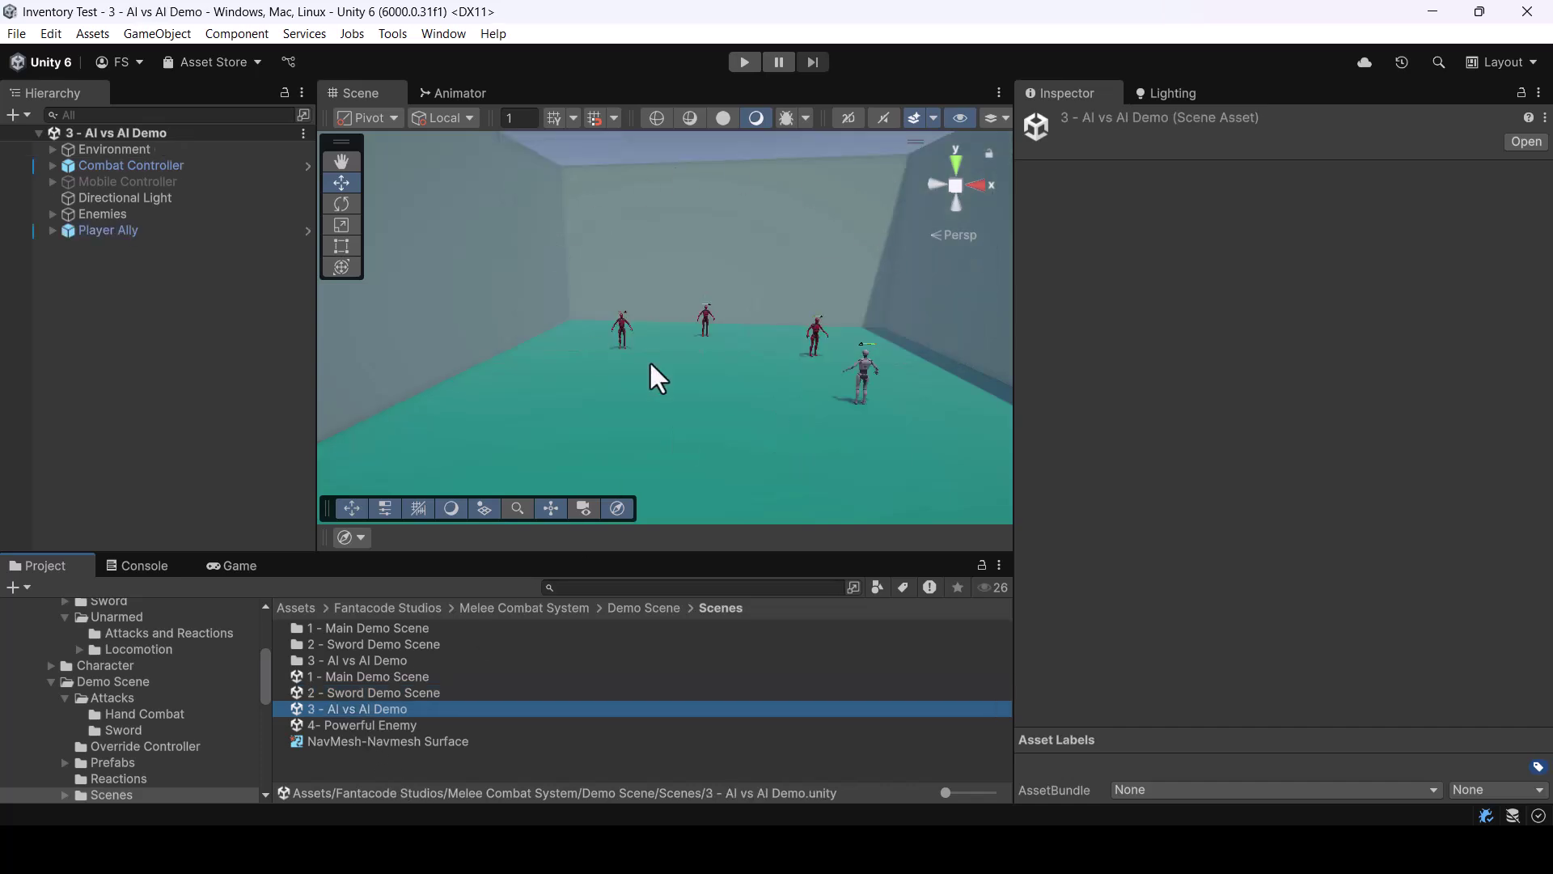
{"action": "left_click", "coordinate": [746, 63]}
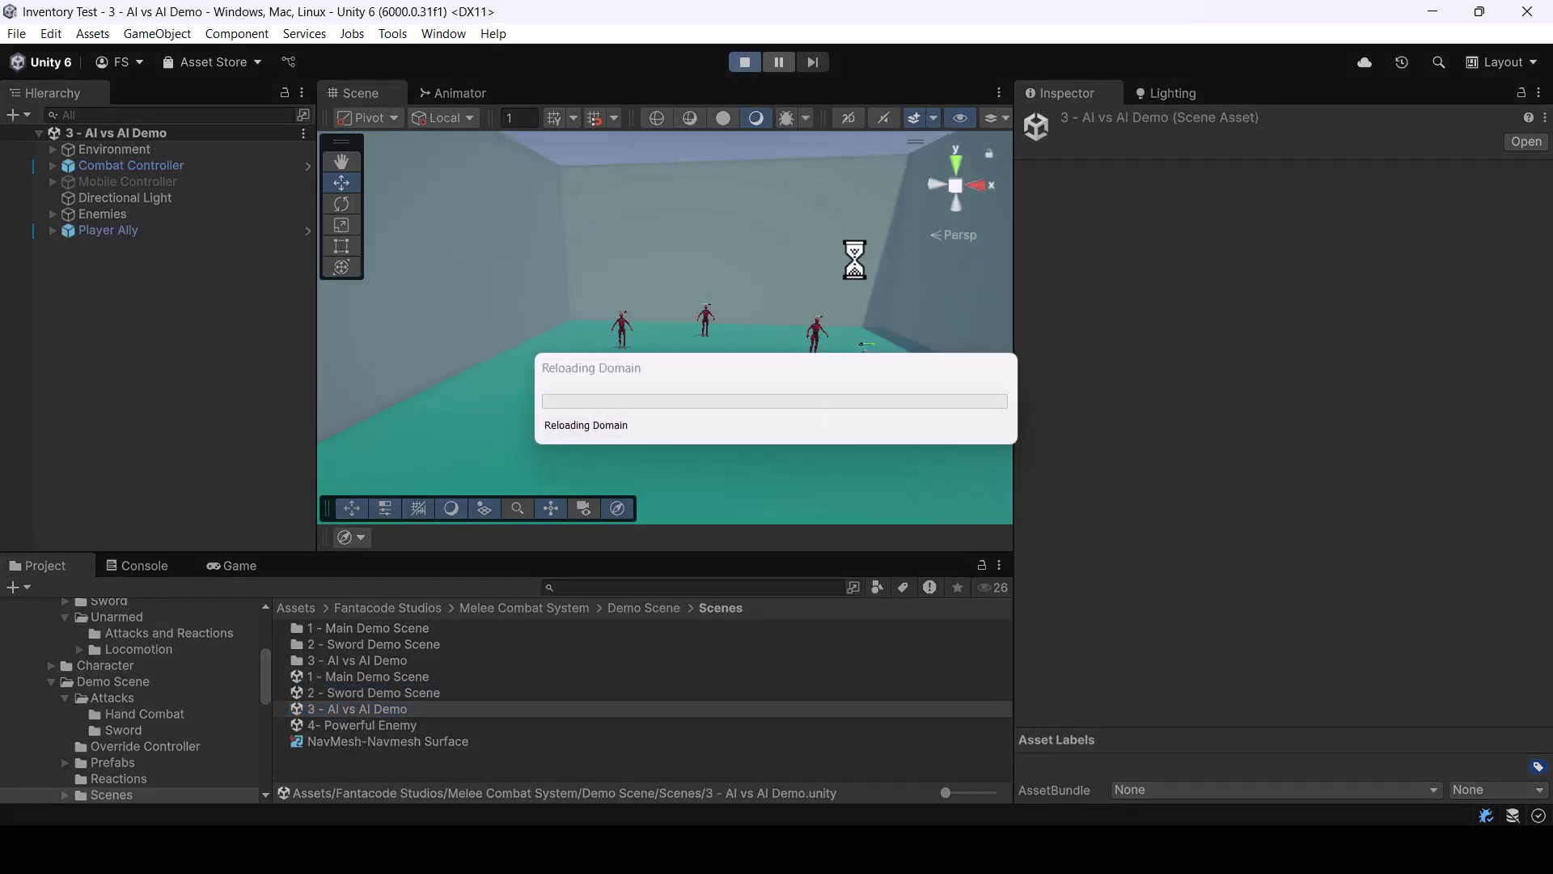
{"action": "key", "text": "w"}
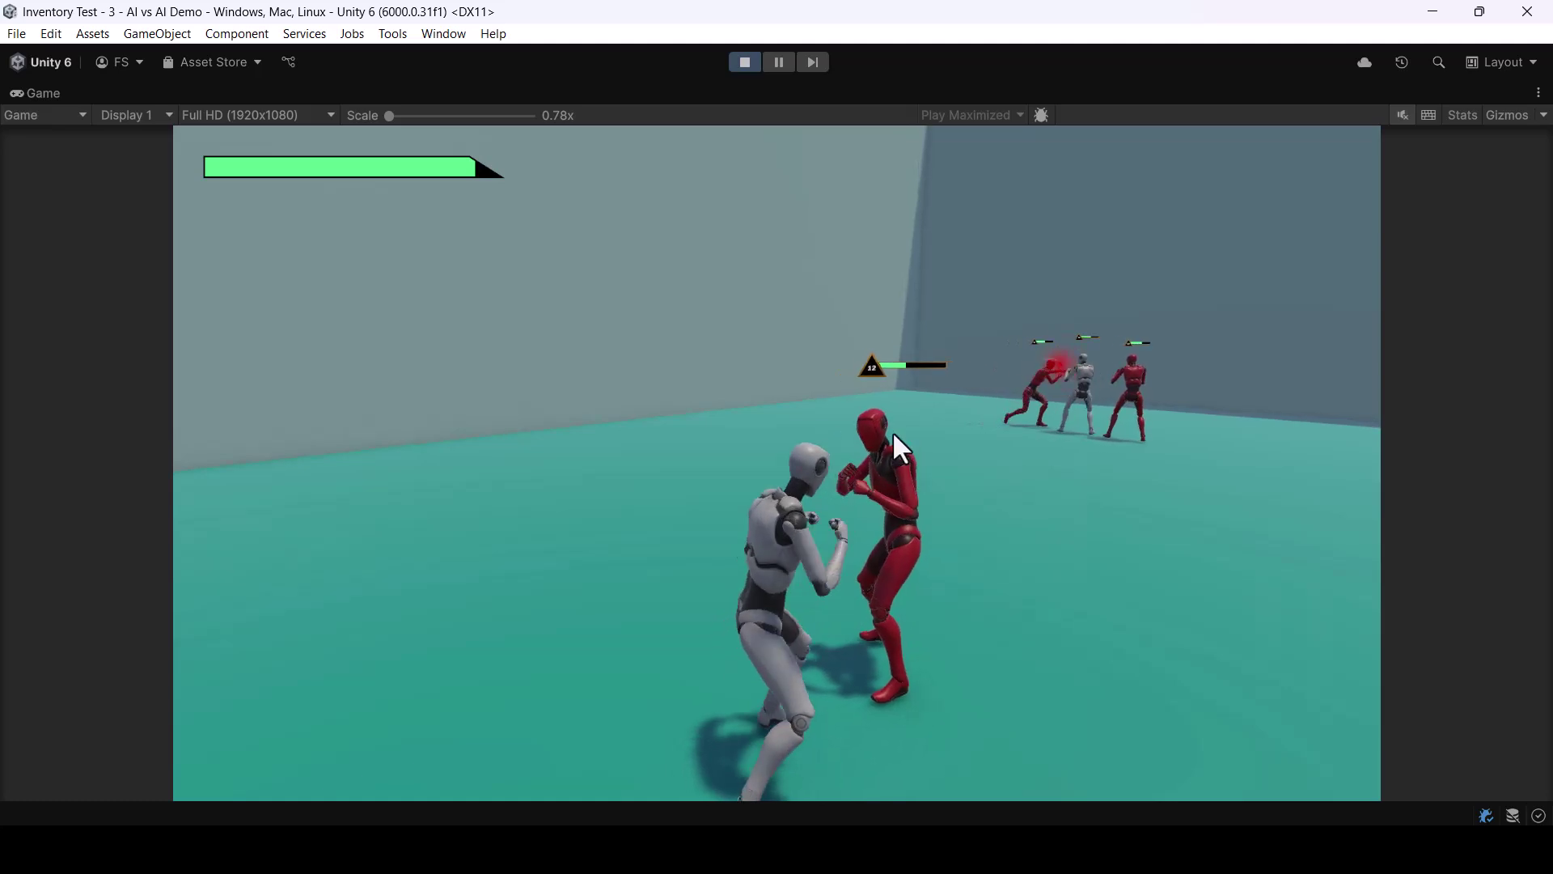
{"action": "key", "text": "ctrl+p"}
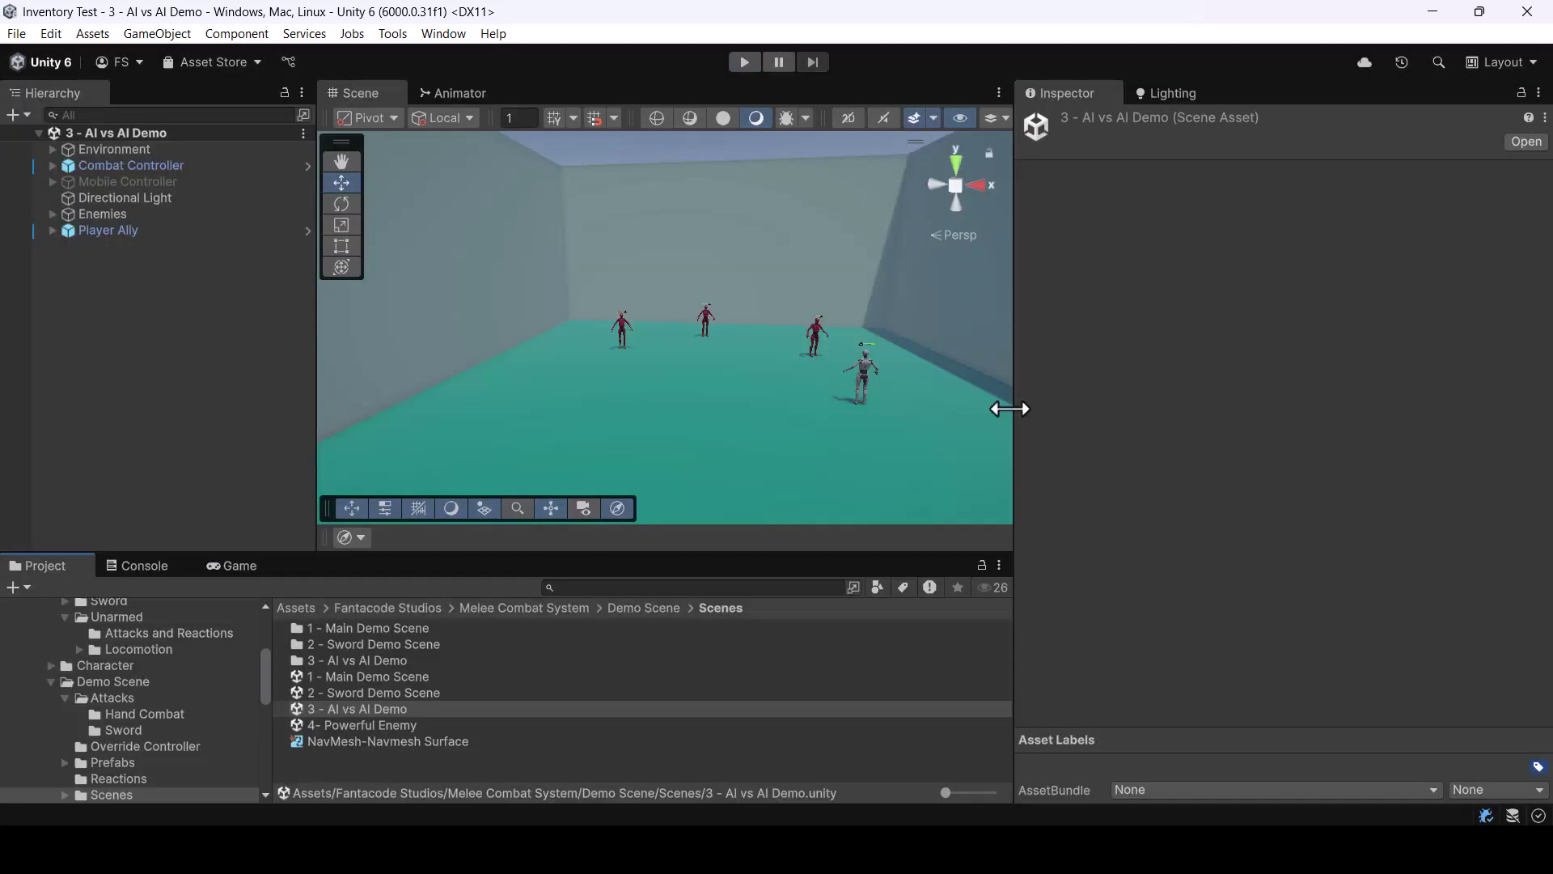